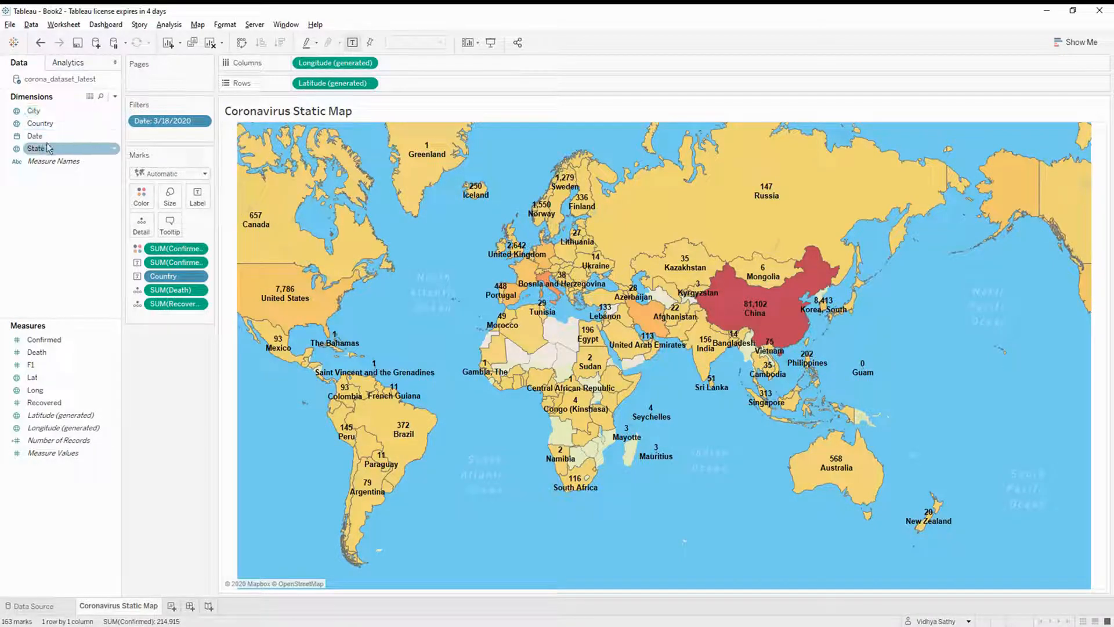
- Create a hierarchy named Geography from Country and State, and add City as its lowest level
left_click_drag(47, 145, 47, 124)
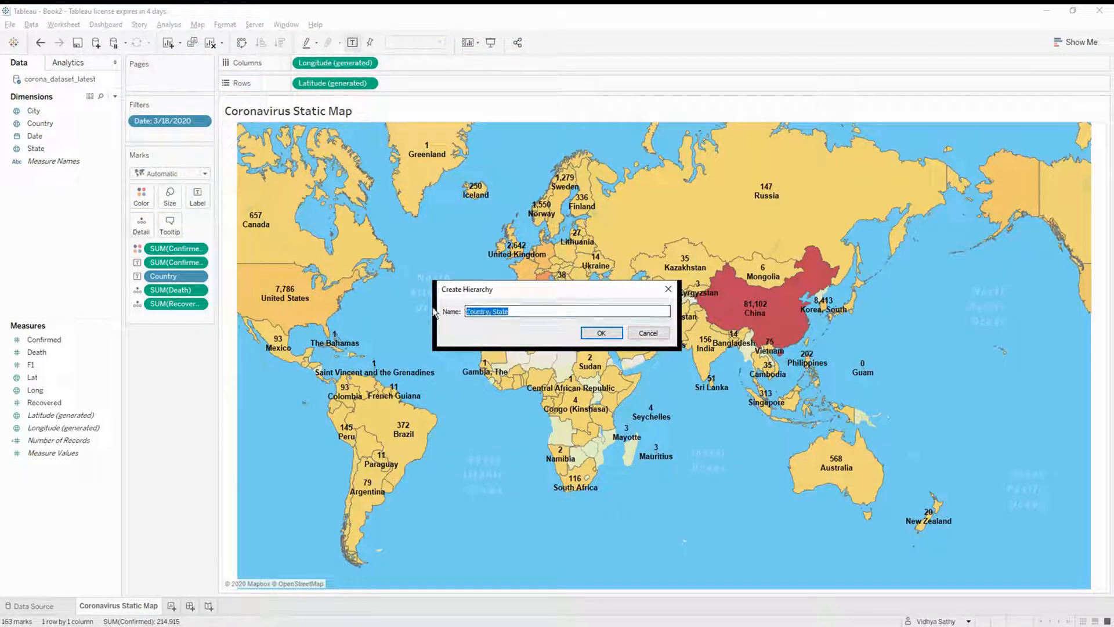
type("Geography")
left_click(602, 333)
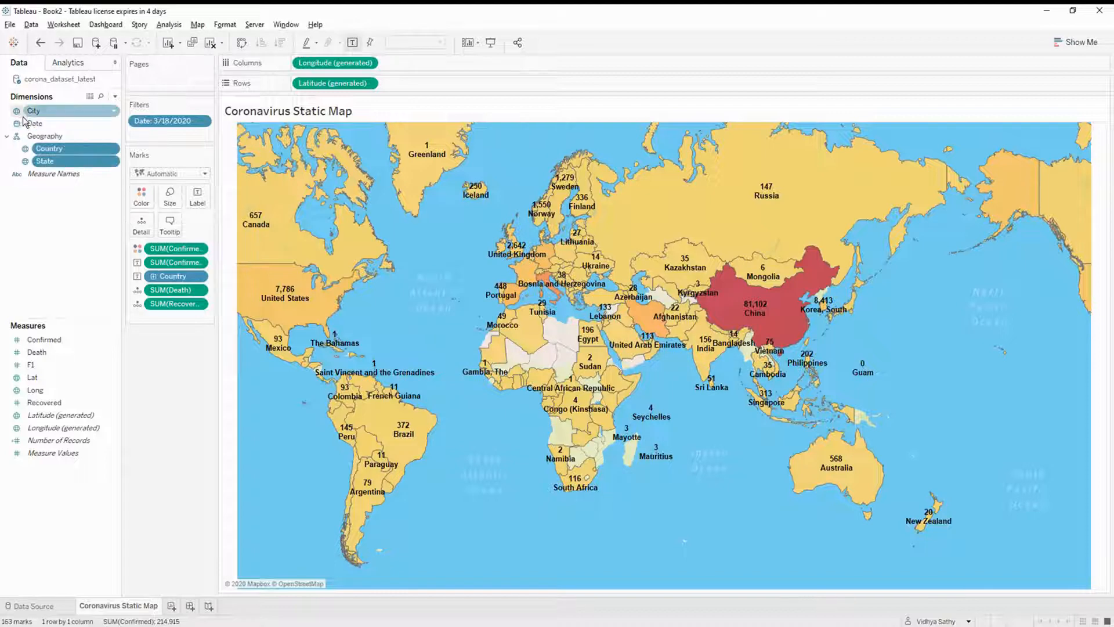
left_click_drag(32, 111, 45, 166)
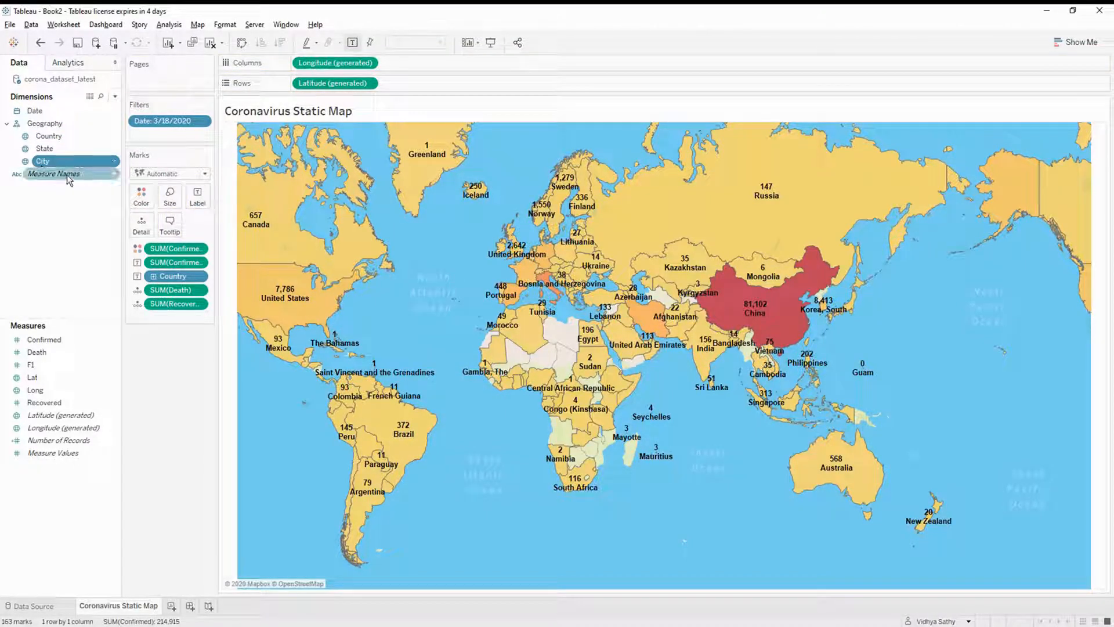
- Duplicate the Coronavirus Static Map sheet and encode its label's SUM(Confirmed) as mark size instead
right_click(141, 608)
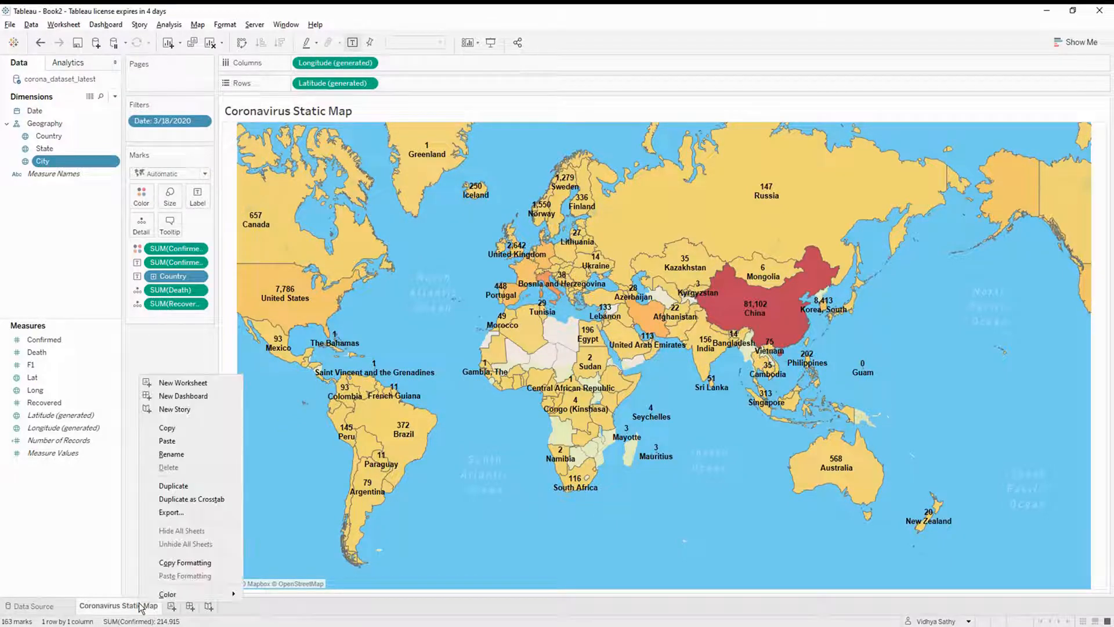
left_click(186, 486)
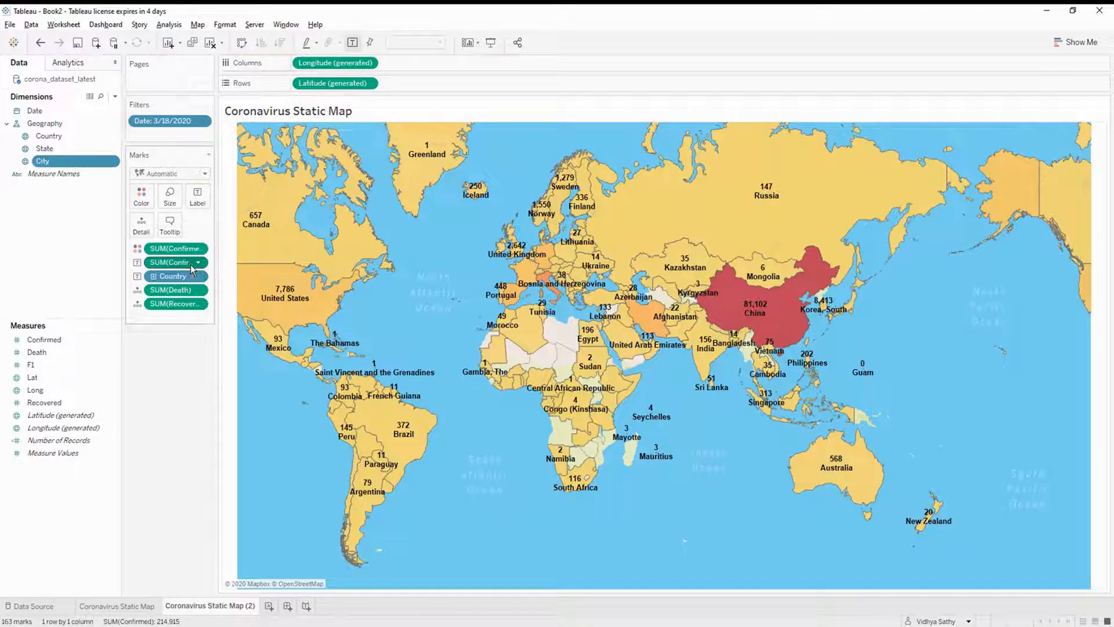
left_click_drag(191, 268, 175, 206)
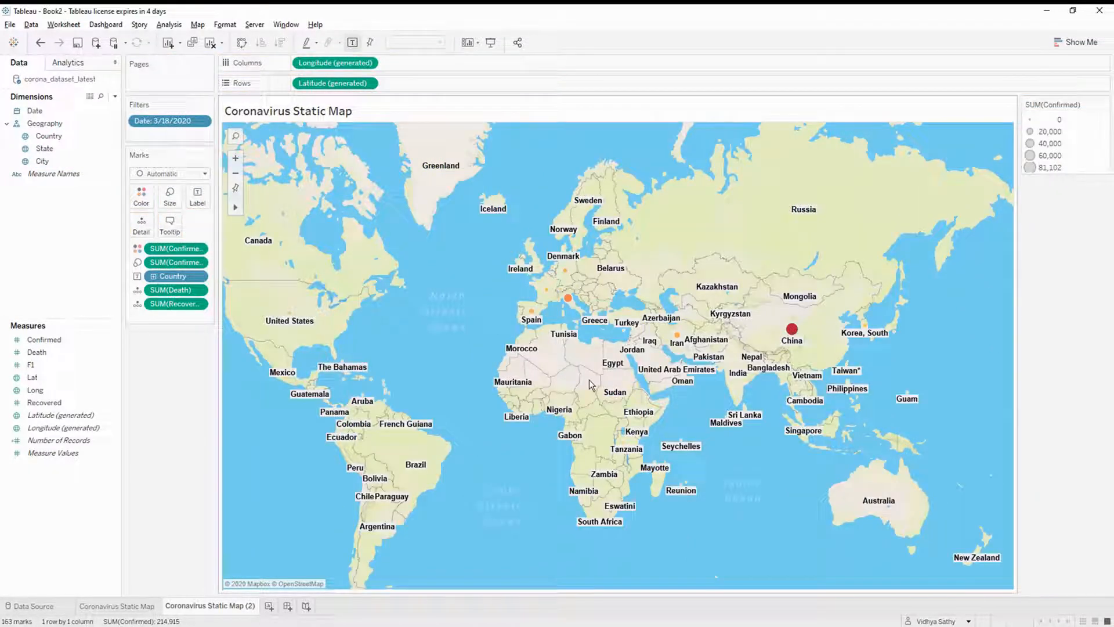
- Widen the mark size range of the SUM(Confirmed) legend moderately so the largest circles are bigger, and apply it
mouse_move(795, 332)
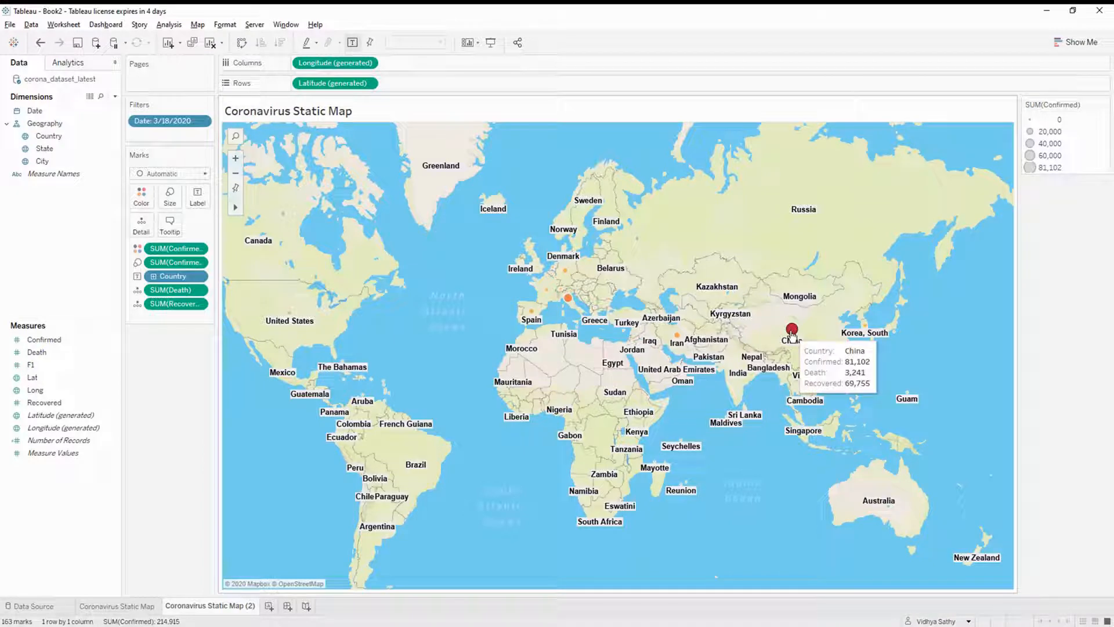
left_click(1103, 106)
left_click(1090, 118)
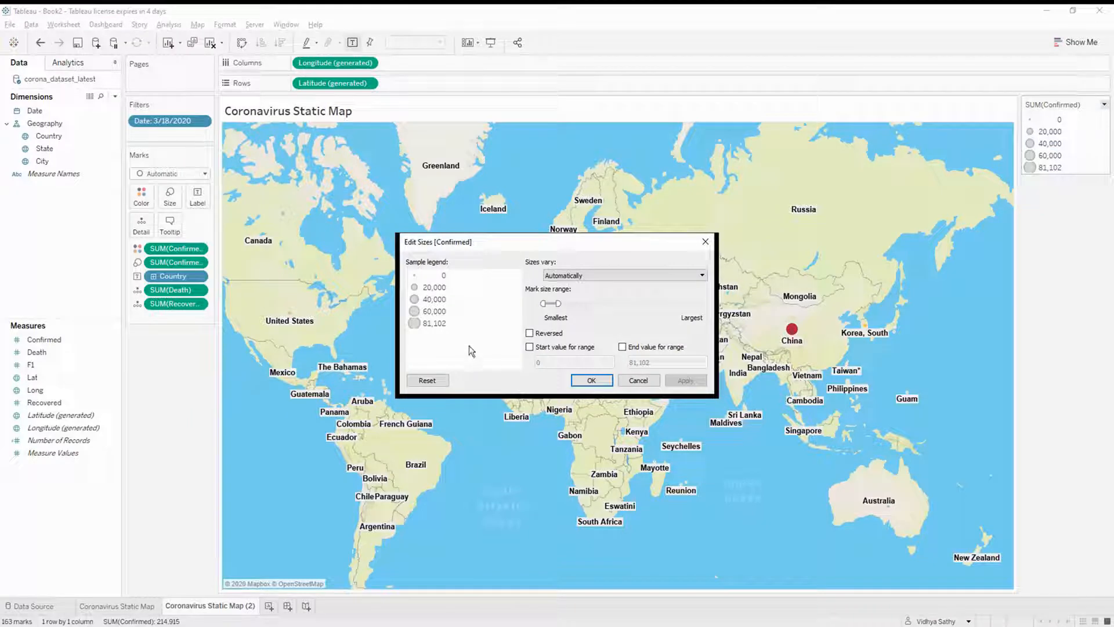
left_click_drag(557, 304, 569, 304)
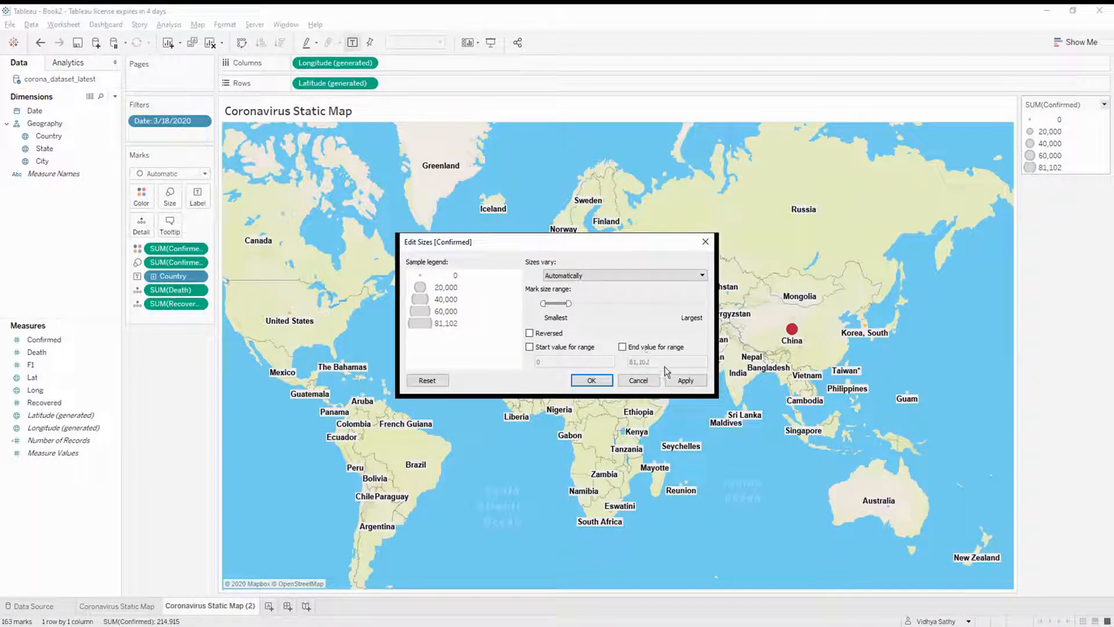
left_click(684, 380)
left_click(591, 380)
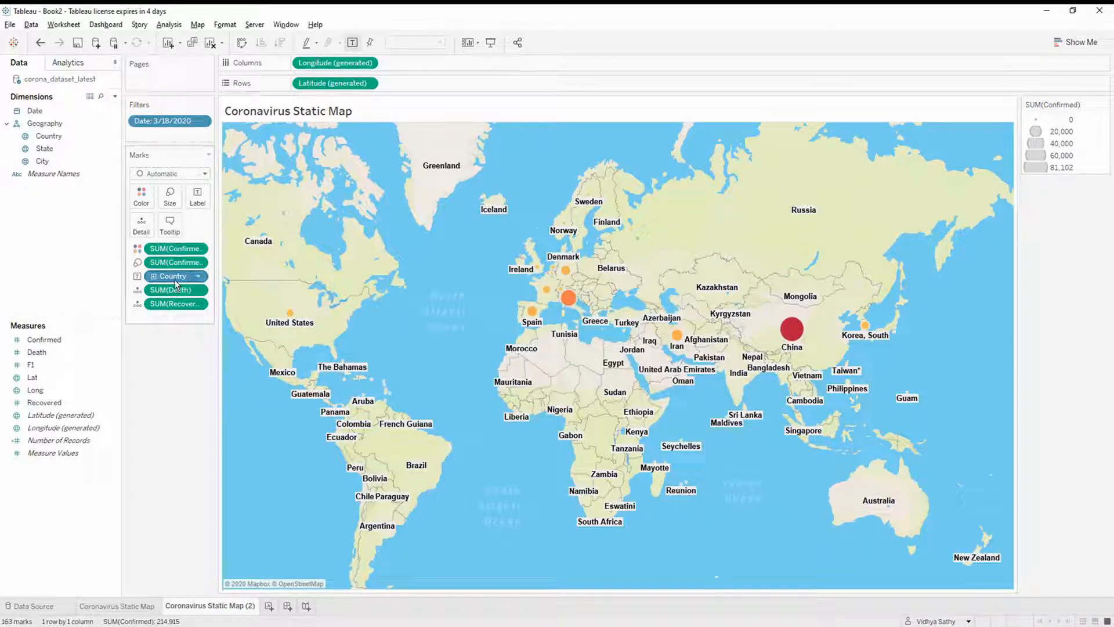
- Change Country from a label to a detail and drill it down to State level
left_click_drag(175, 282, 142, 224)
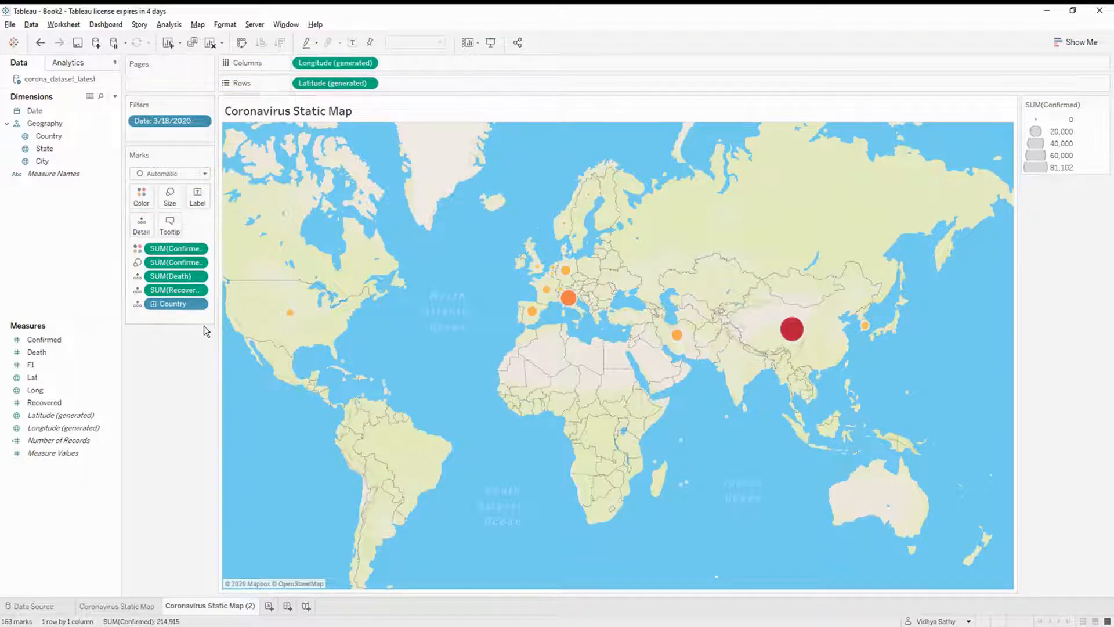
left_click(199, 304)
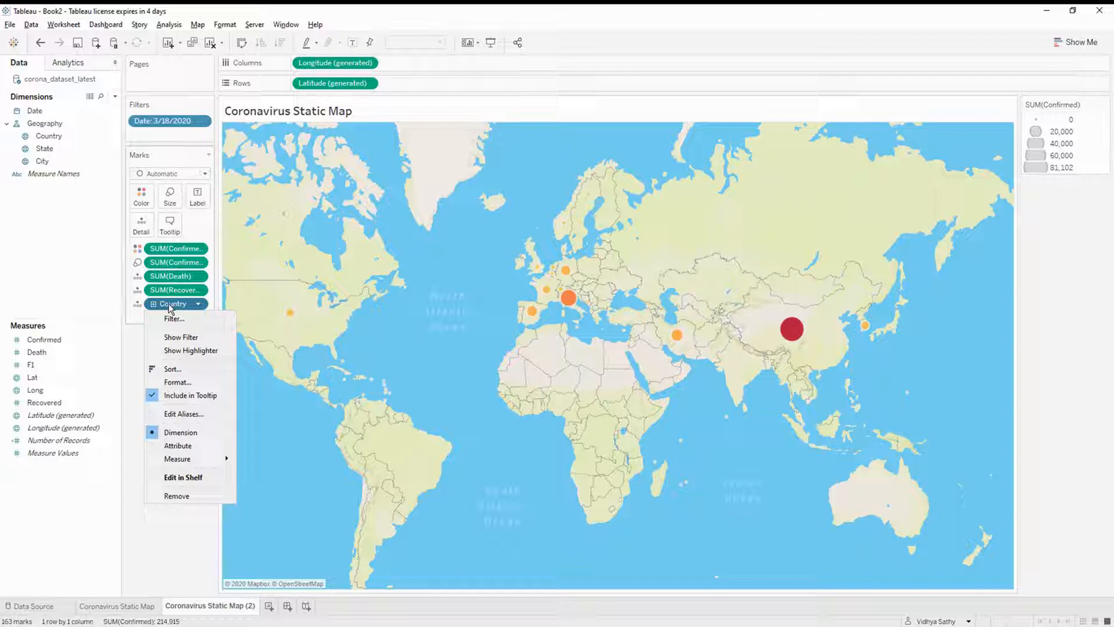
left_click(199, 305)
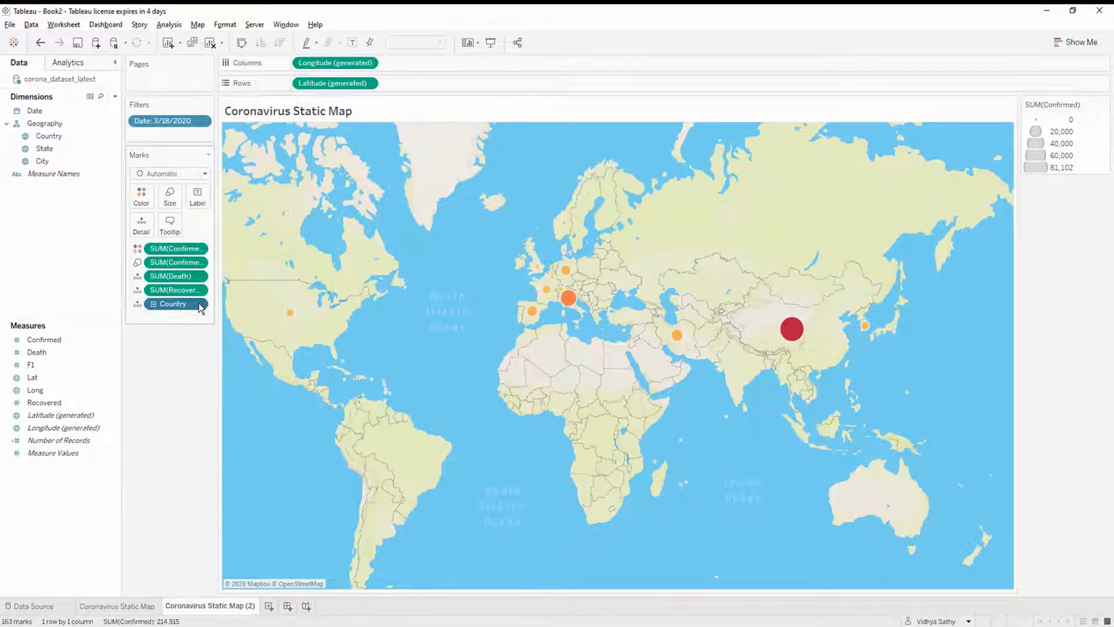
left_click(153, 304)
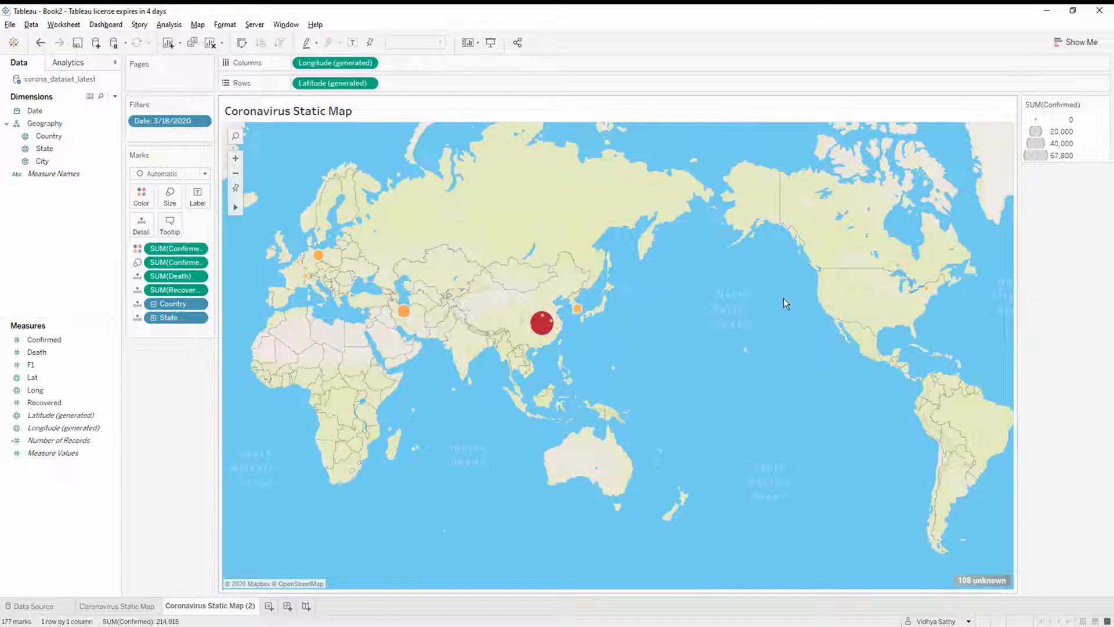
- Switch the map background to the Streets style with country names shown
left_click(198, 26)
mouse_move(232, 38)
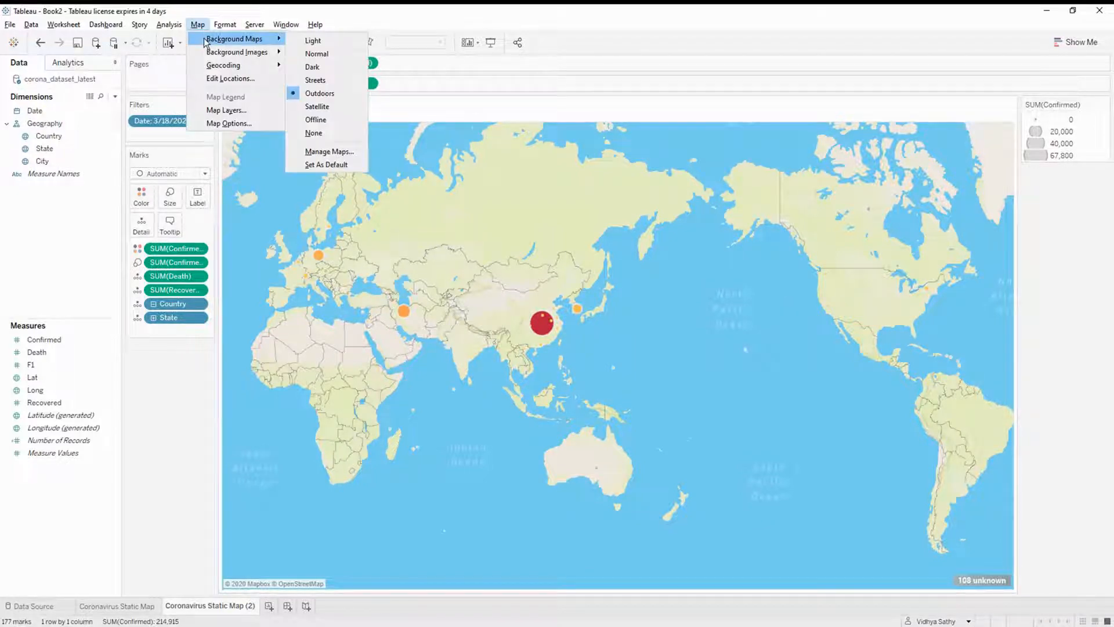
left_click(321, 82)
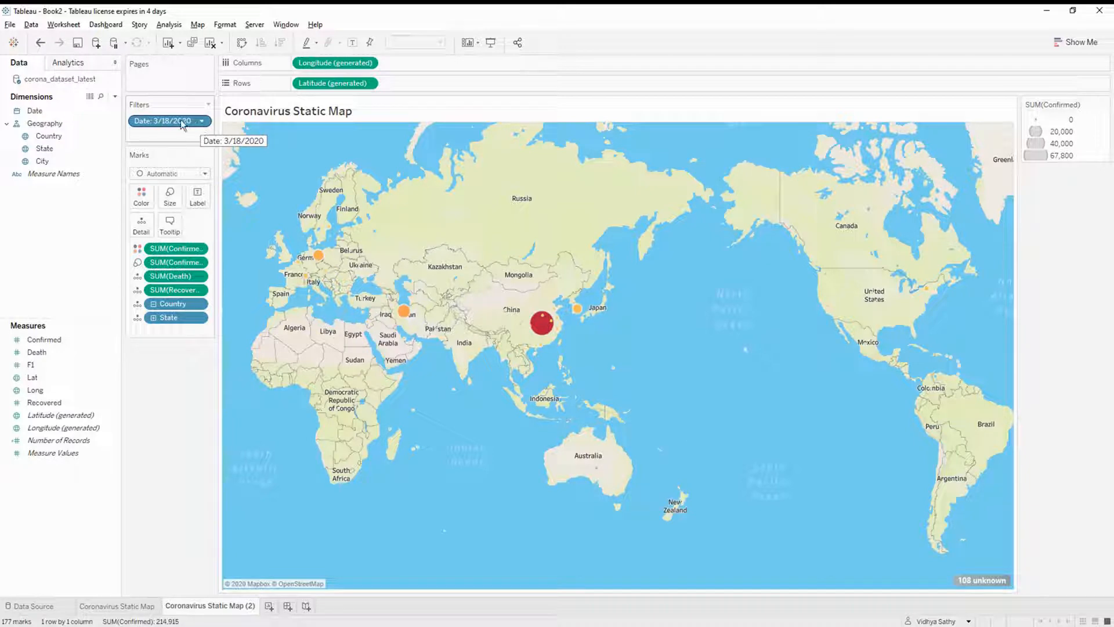
- Remove the Date filter and page the map by Date at the full-date Day level
left_click_drag(180, 119, 49, 203)
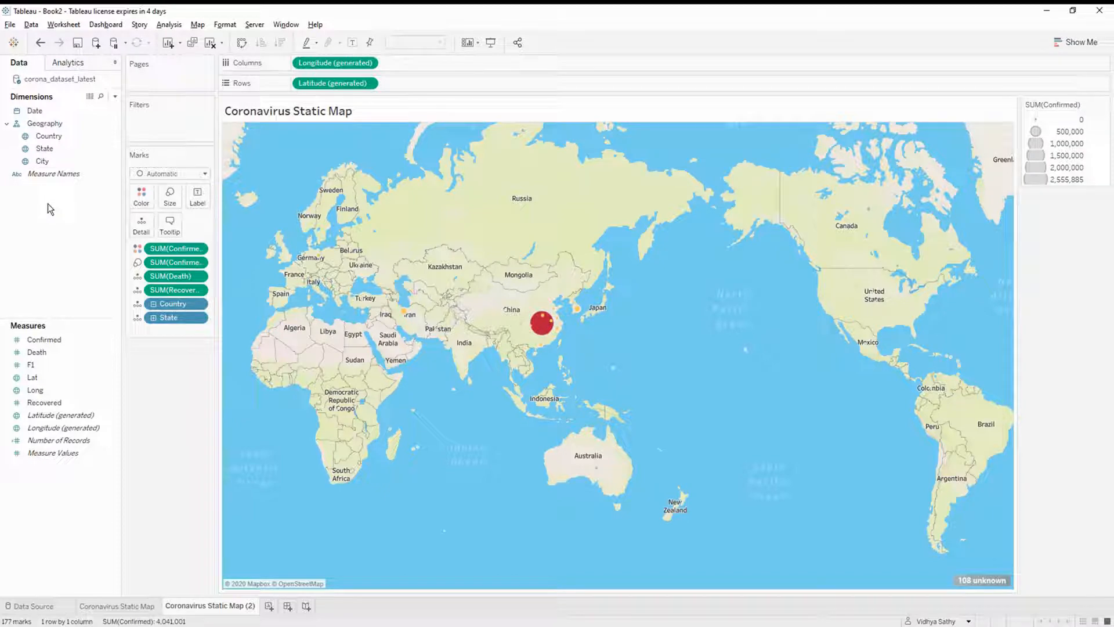
left_click(37, 112)
left_click_drag(38, 112, 148, 73)
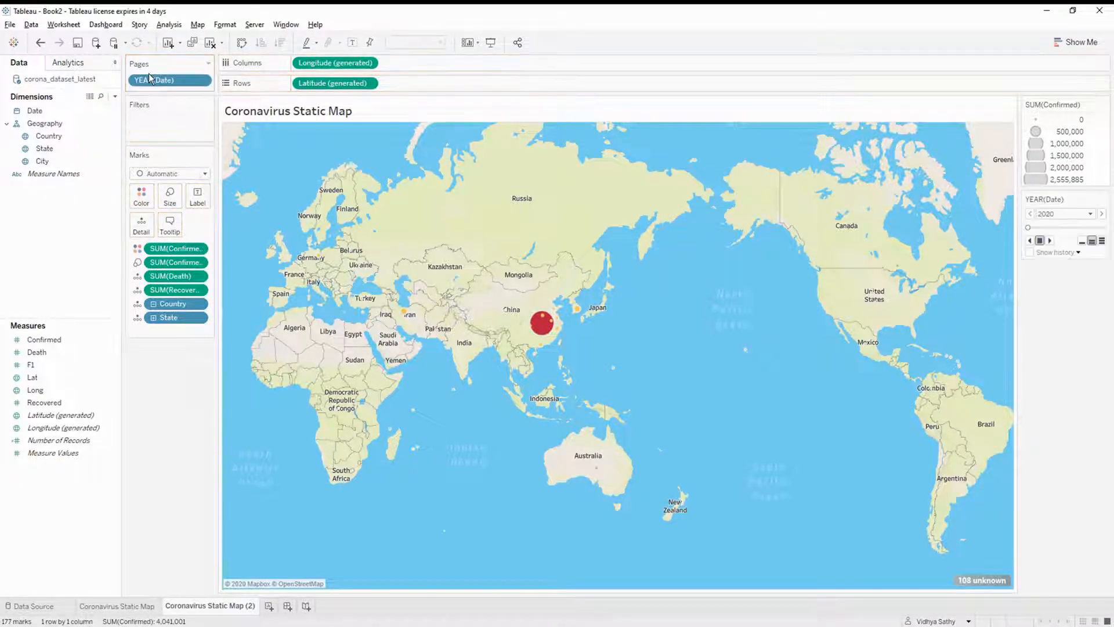
left_click(203, 81)
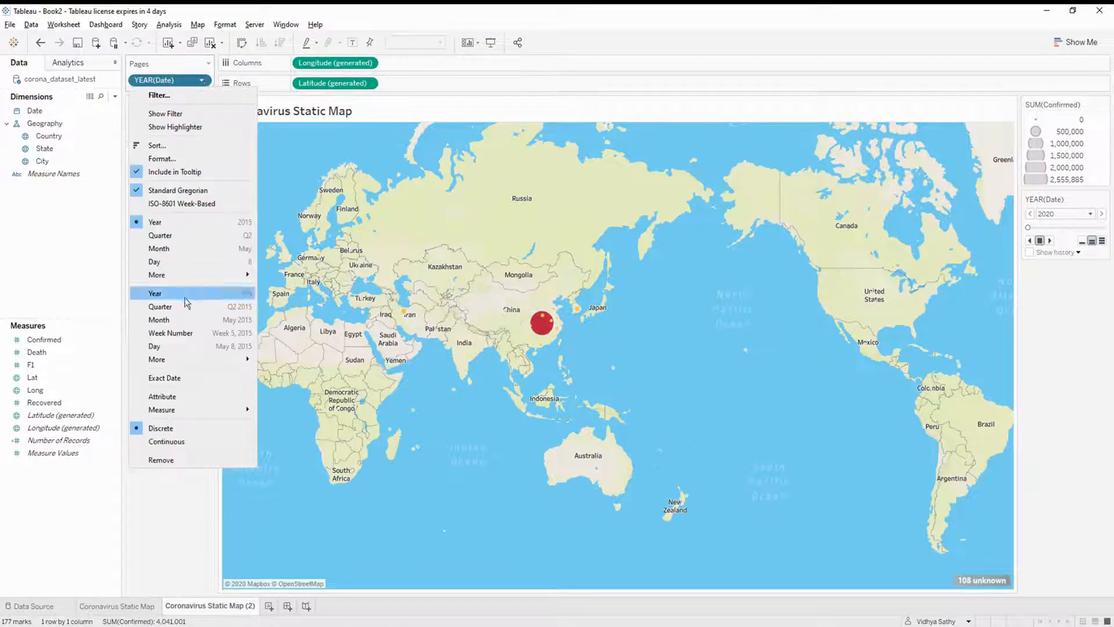
left_click(154, 346)
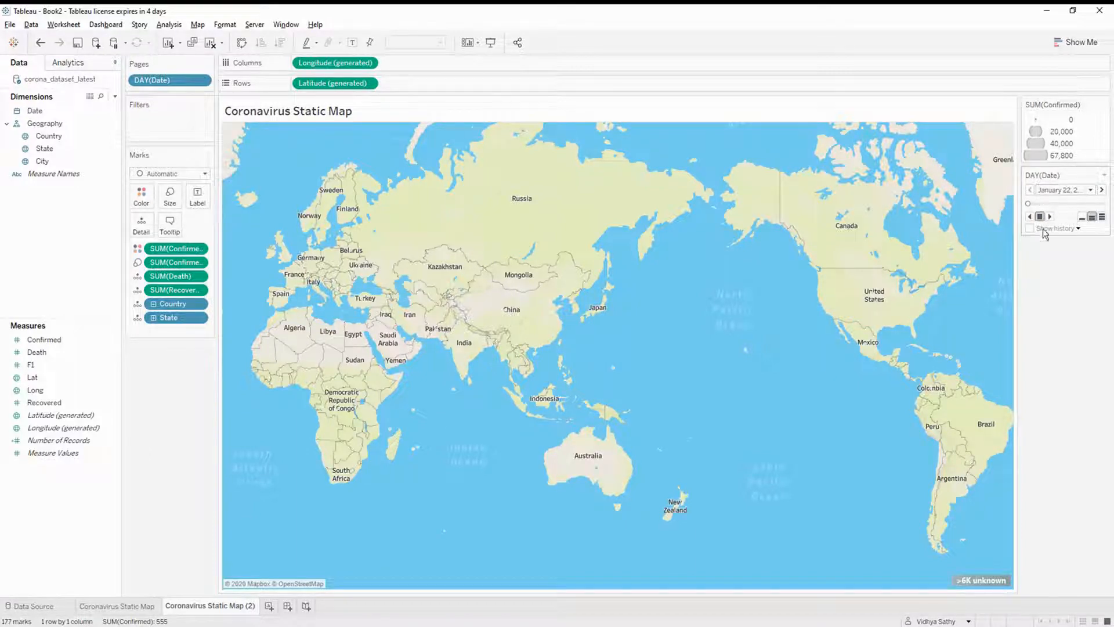
- View the February 8 and March 6, 2020 pages, play the daily animation forward, and inspect California's figures
left_click(1090, 190)
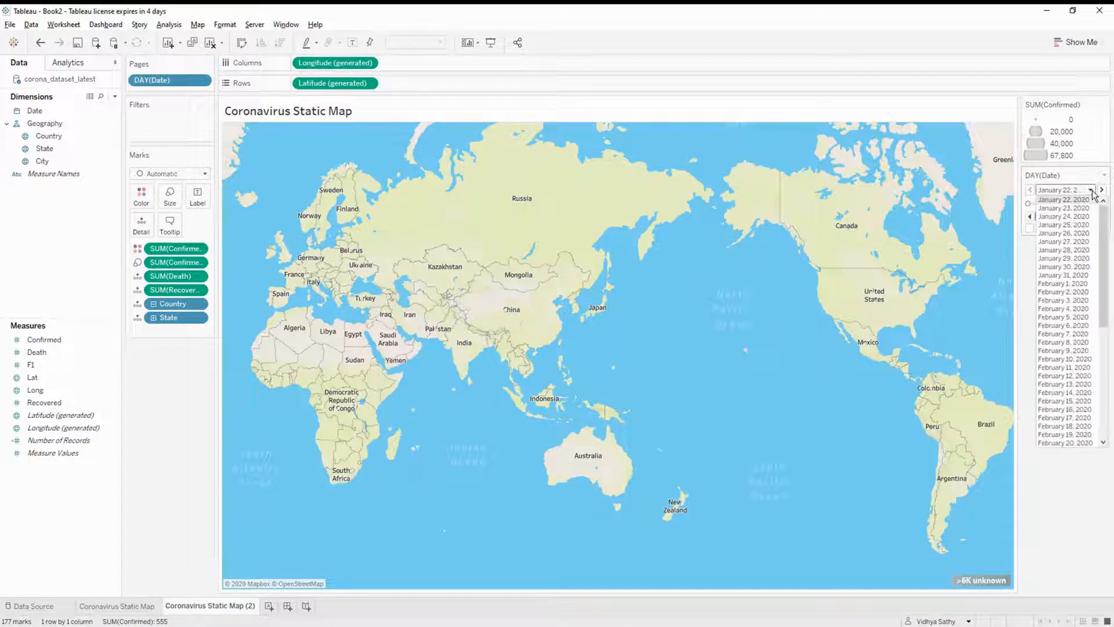
left_click(1058, 344)
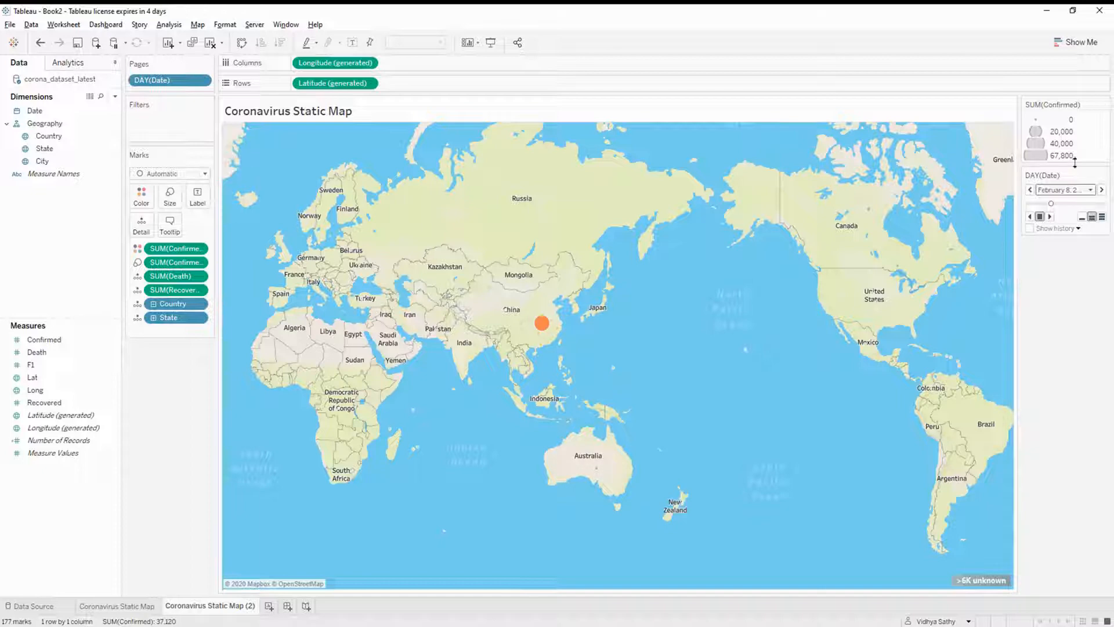
left_click(1078, 192)
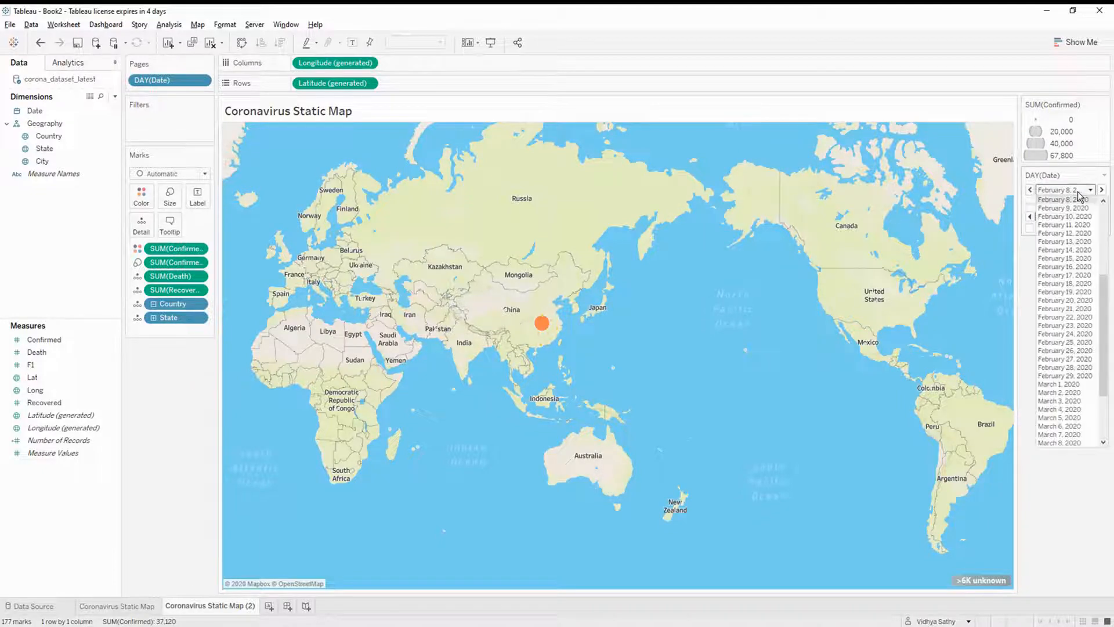
left_click(1065, 427)
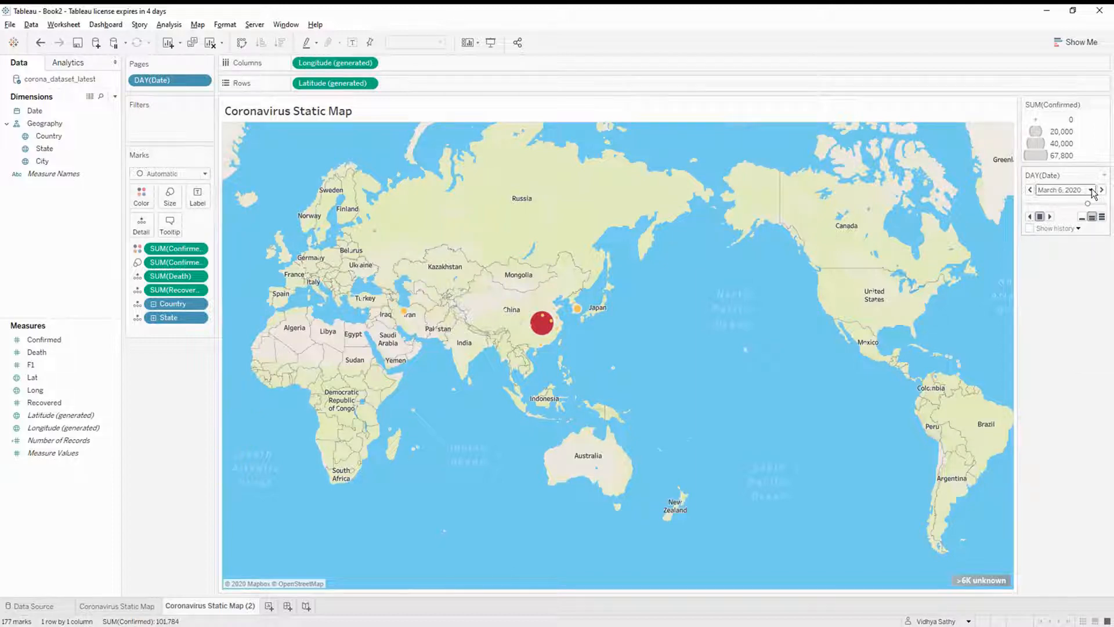
left_click(1051, 217)
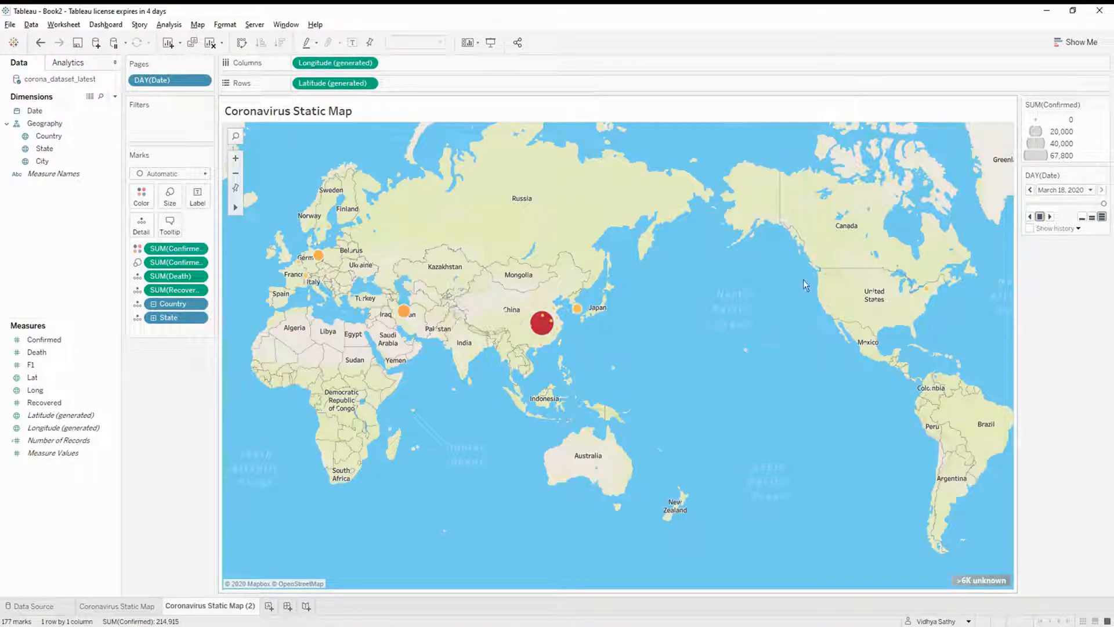
mouse_move(830, 310)
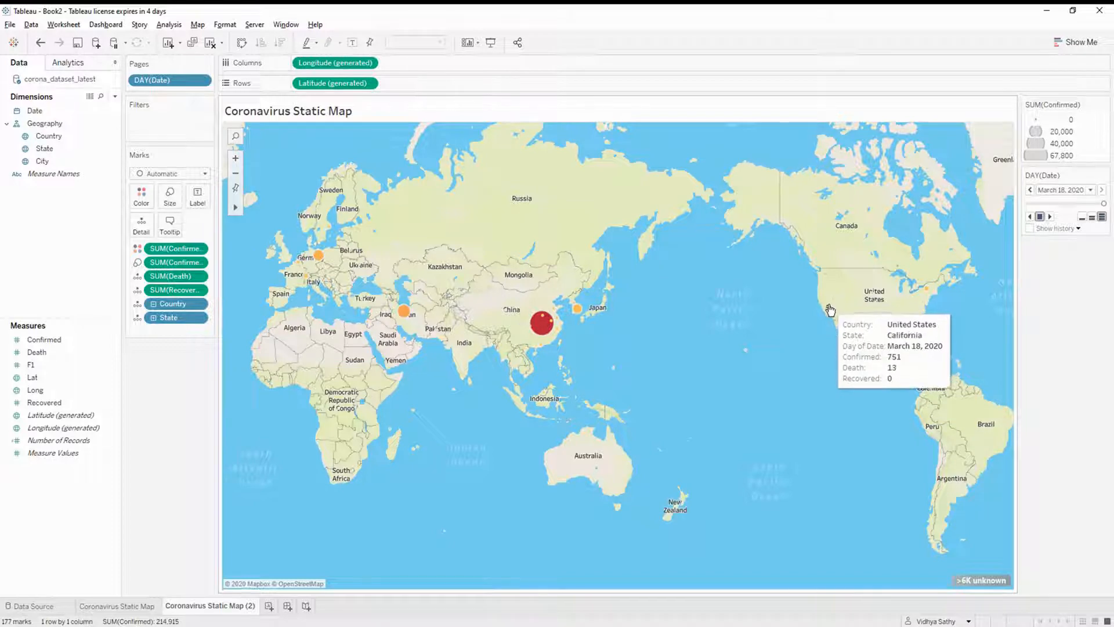
- Show the February 19, 2020 page and inspect Ohio's figures on the map
left_click(1080, 190)
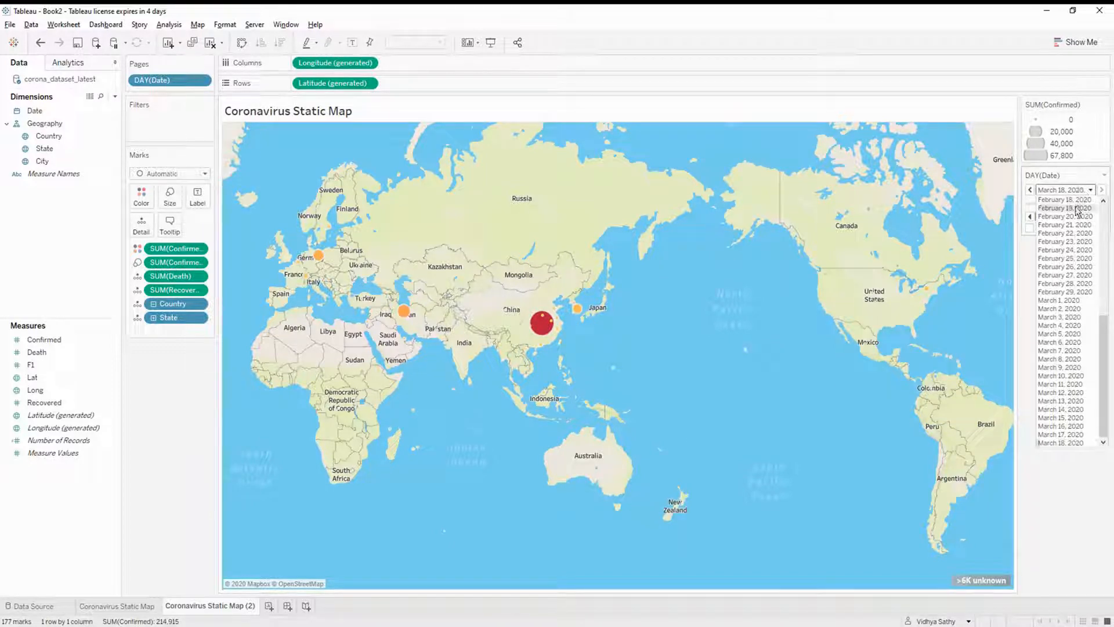
left_click(1078, 208)
mouse_move(902, 308)
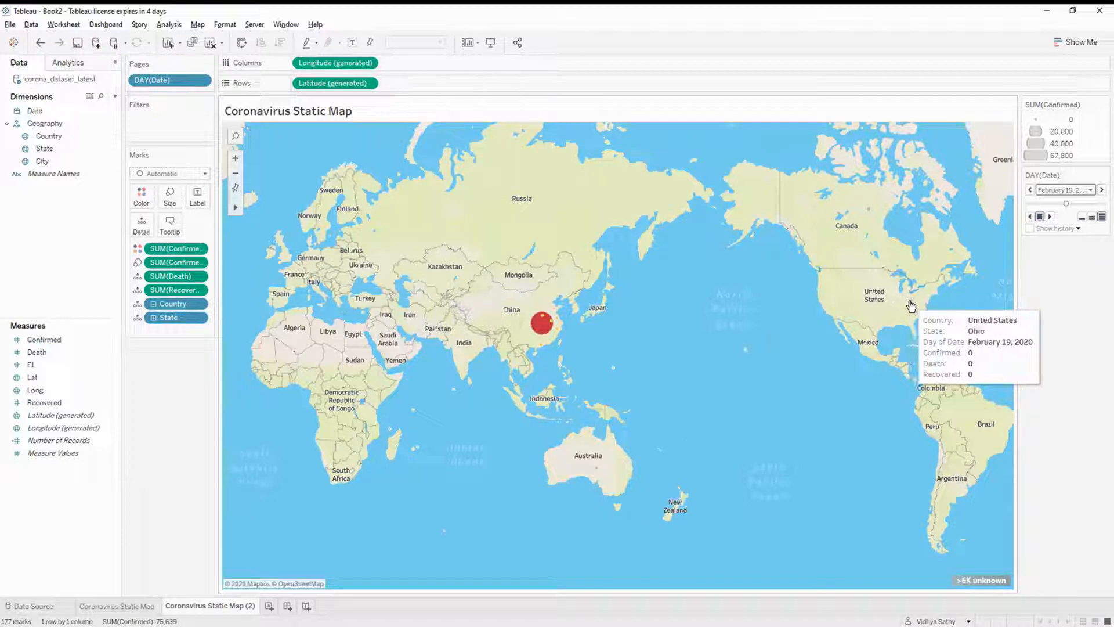
- Choose the Custom Diverging palette for the color of the confirmed-case marks
left_click(139, 208)
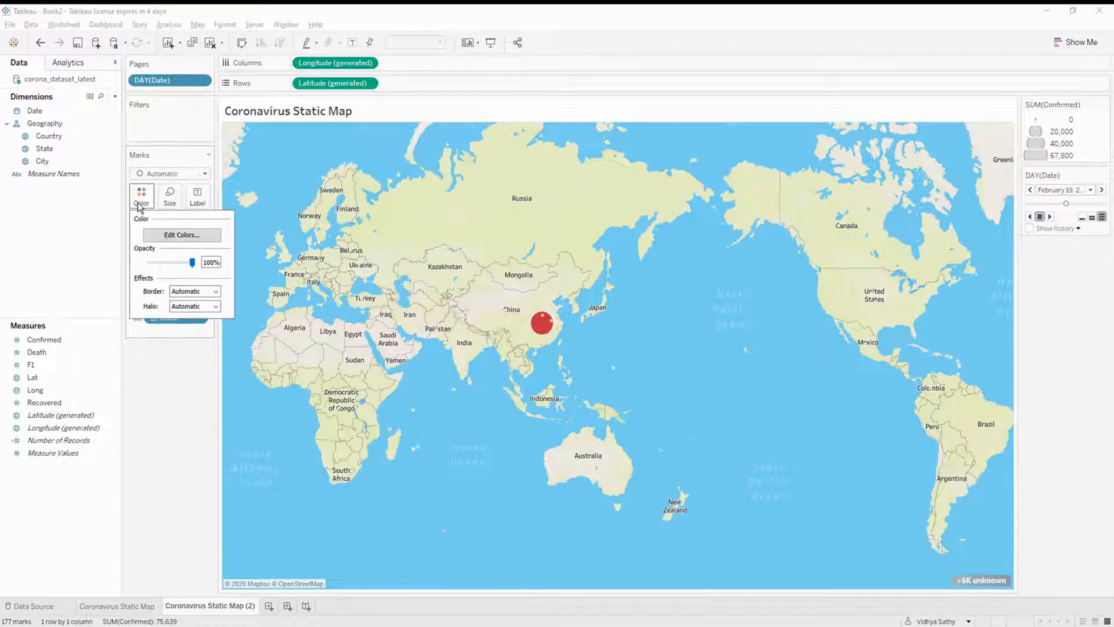
left_click(182, 235)
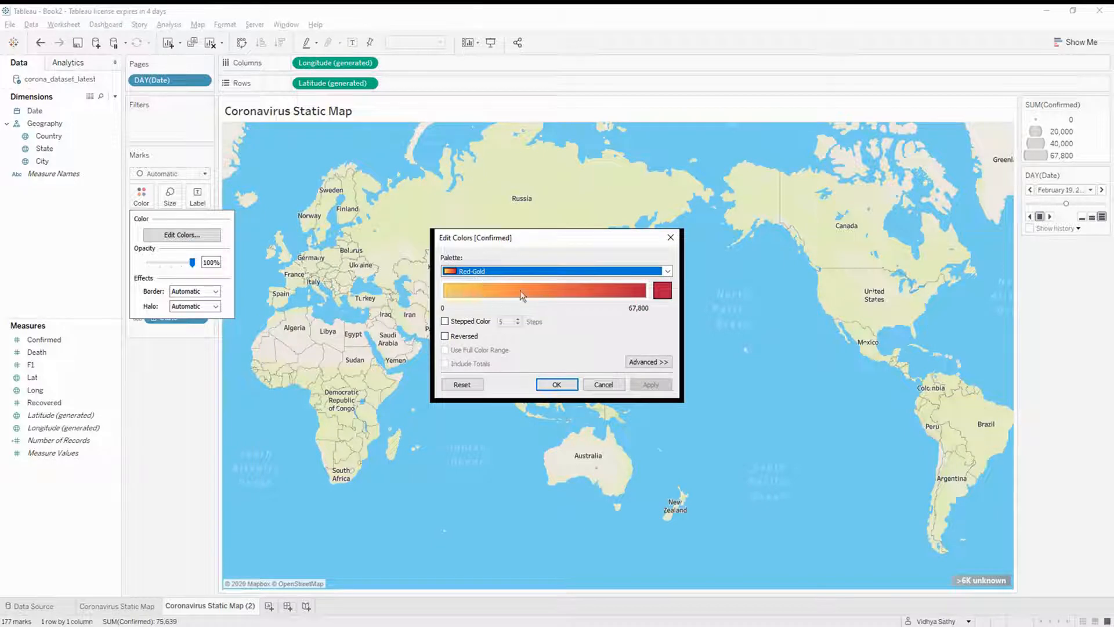
left_click(520, 269)
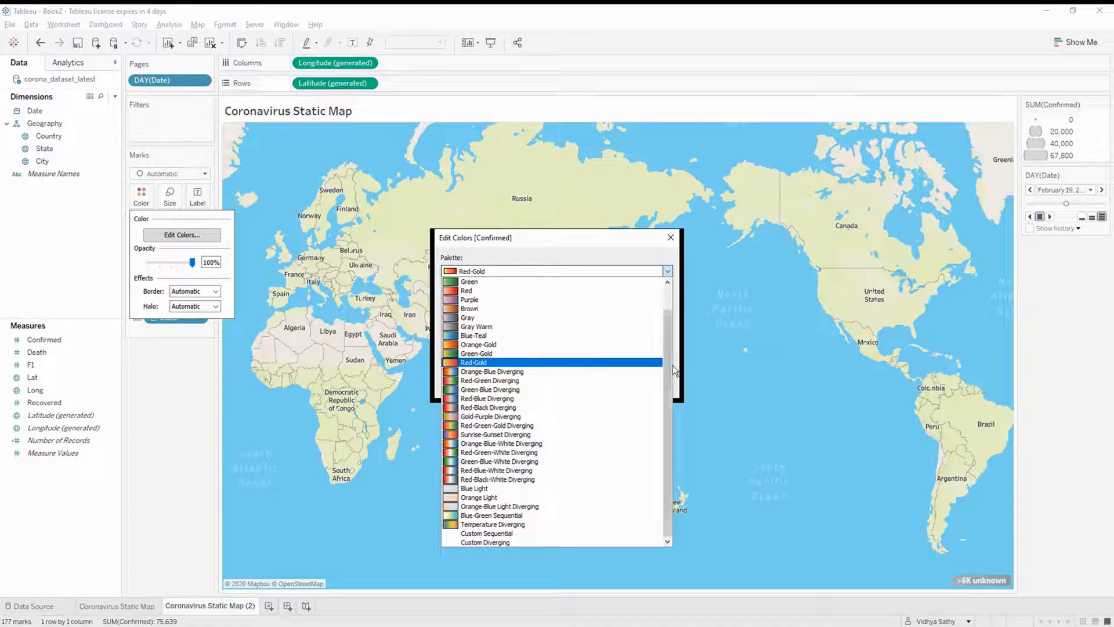
left_click(592, 543)
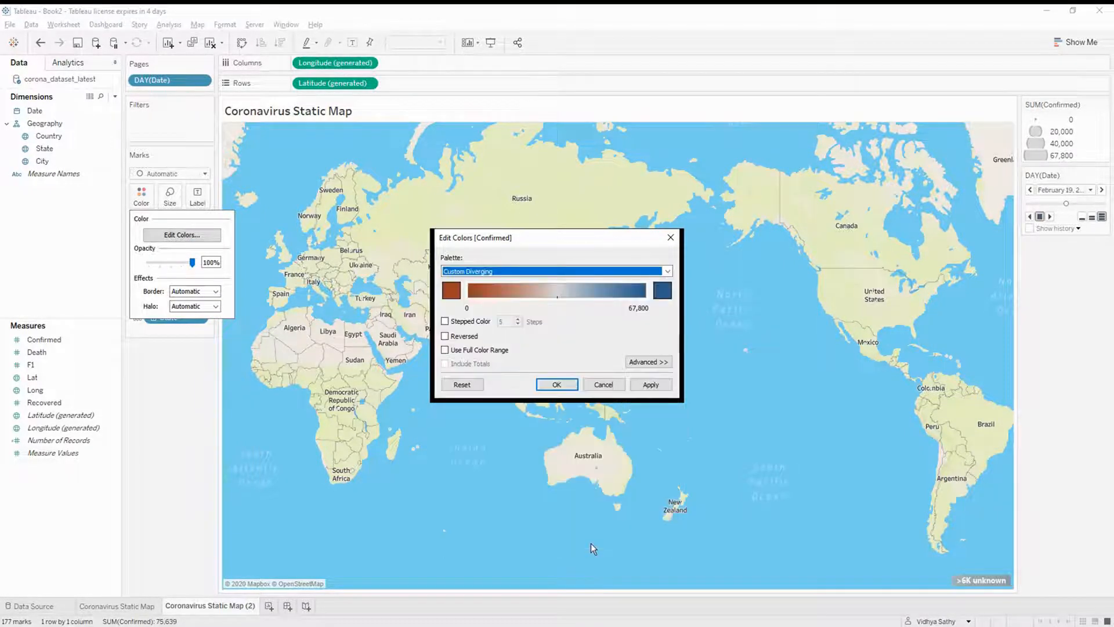
- Turn on stepped color with 2 steps for the confirmed-case palette and show the advanced color options
left_click(464, 321)
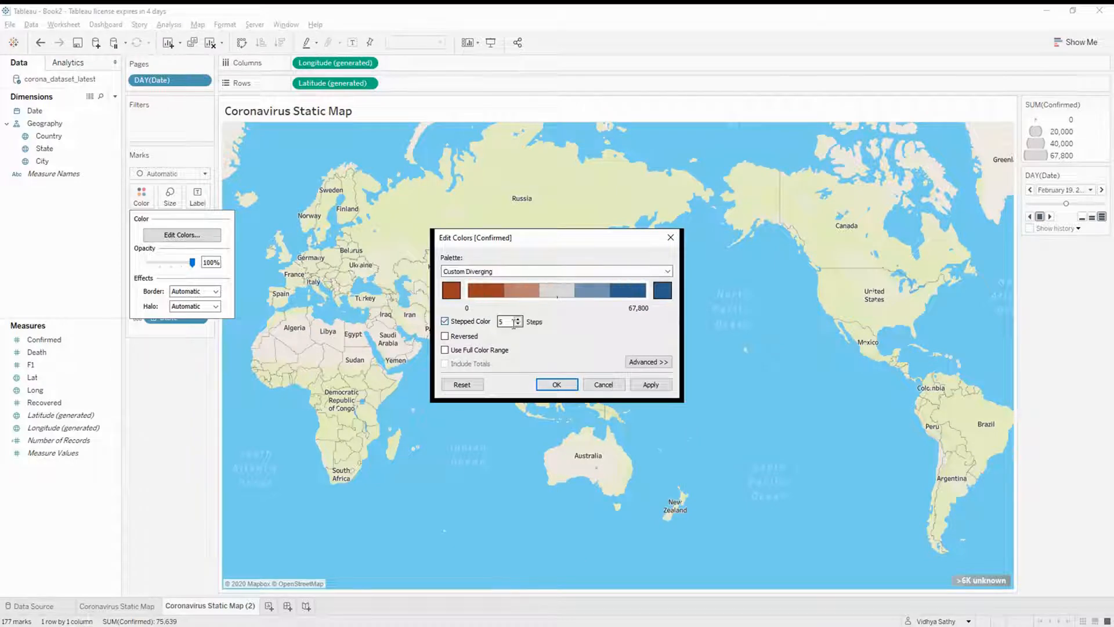
left_click(518, 323)
left_click(517, 324)
left_click(518, 324)
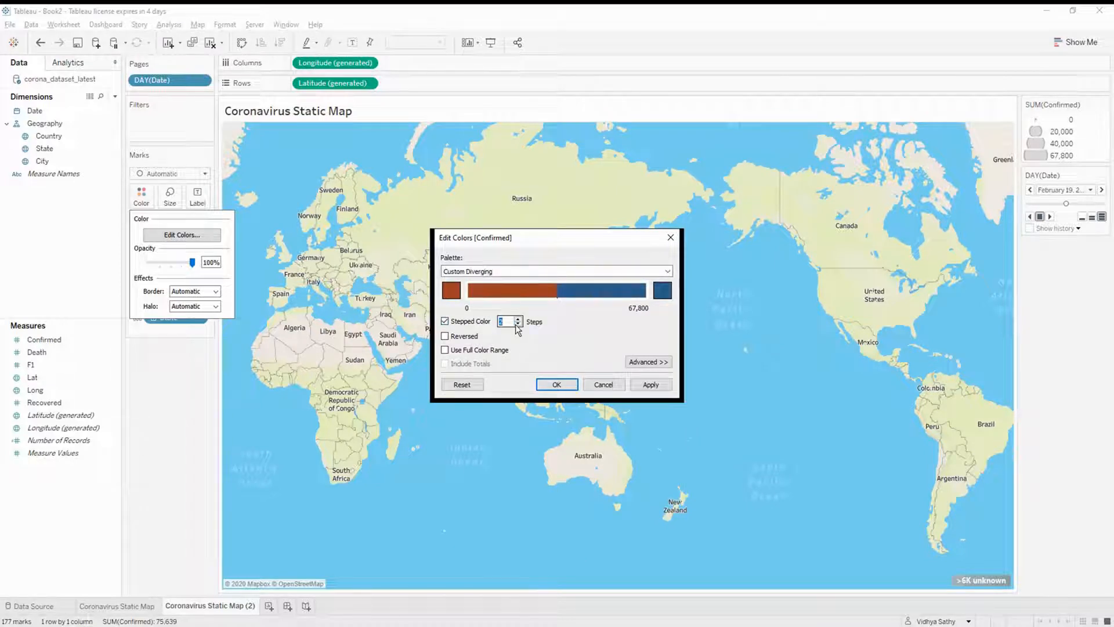
left_click(650, 366)
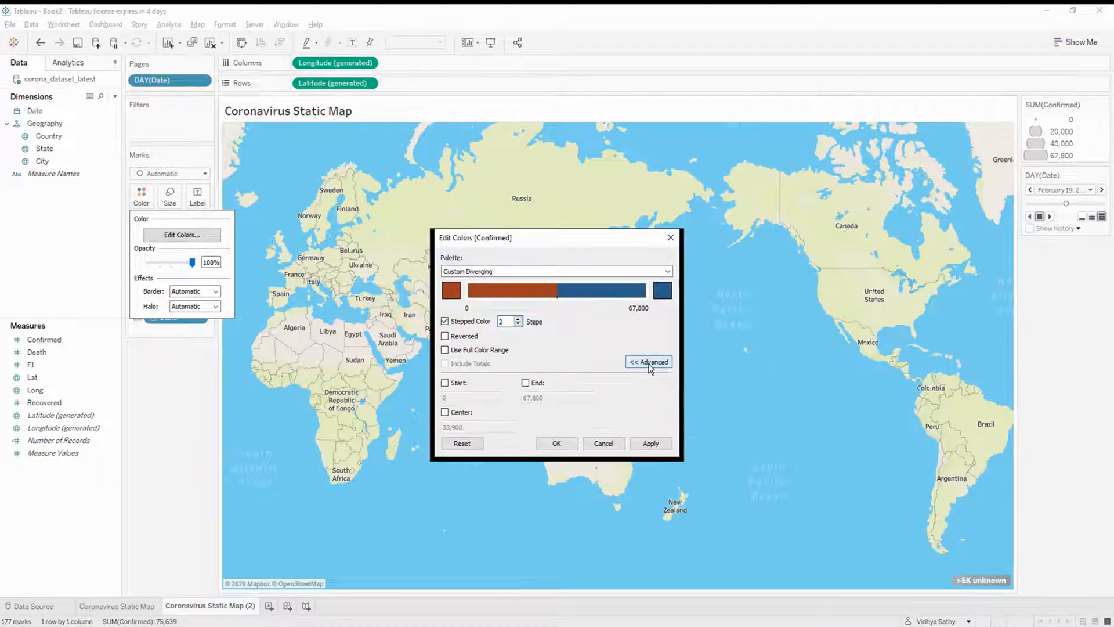
- Set the palette's low-end color to the saved custom light green #a7c8aa and its high-end color to dark red
left_click(451, 291)
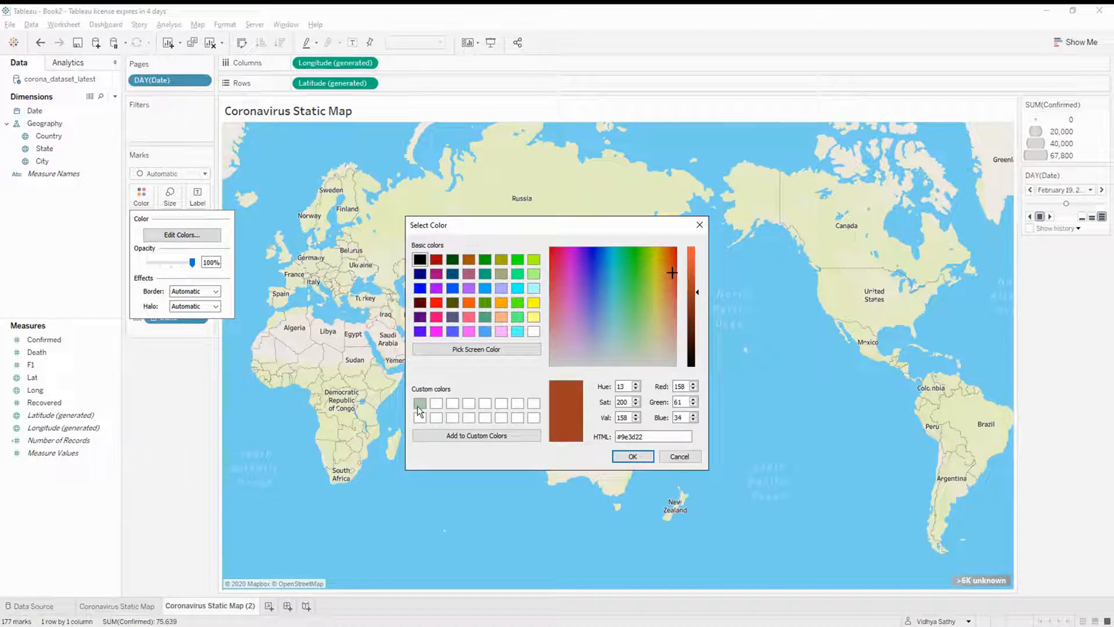
left_click(419, 405)
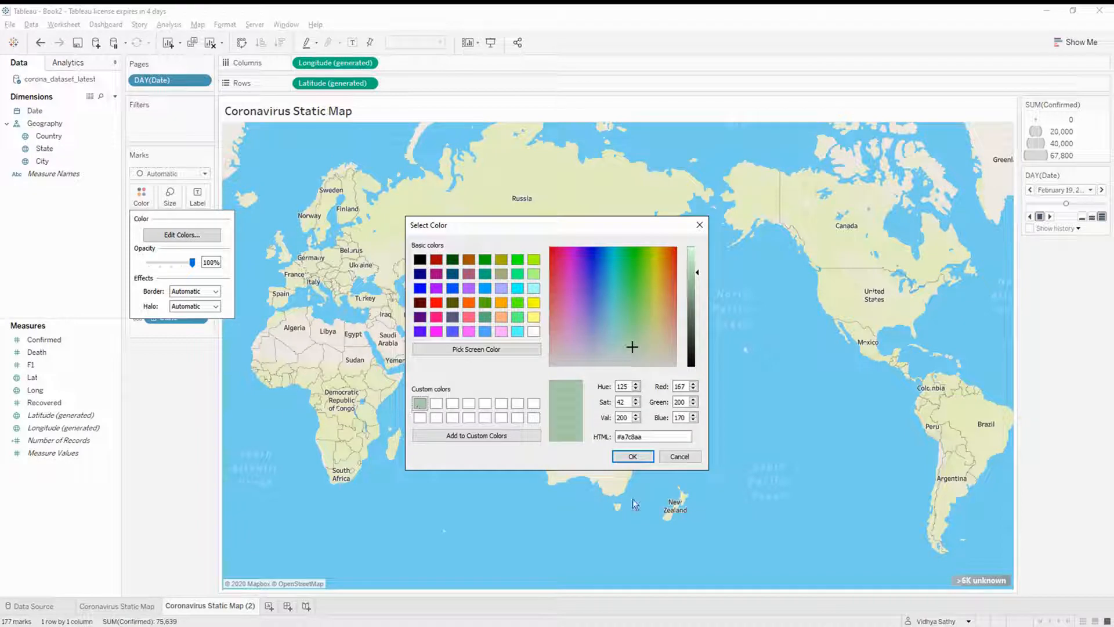
left_click(631, 455)
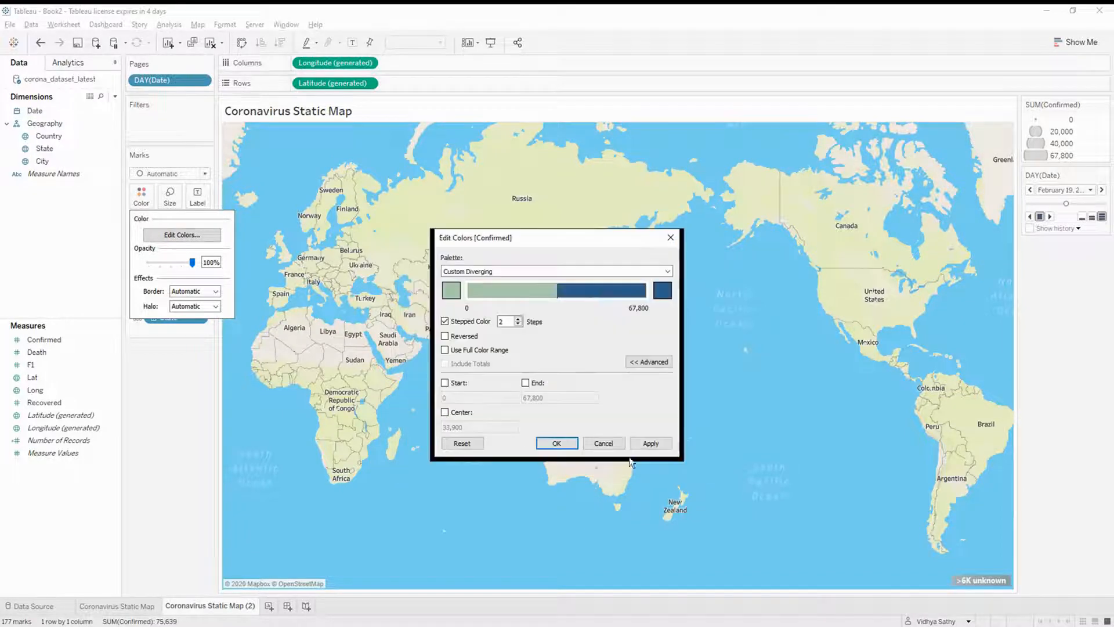
left_click(666, 287)
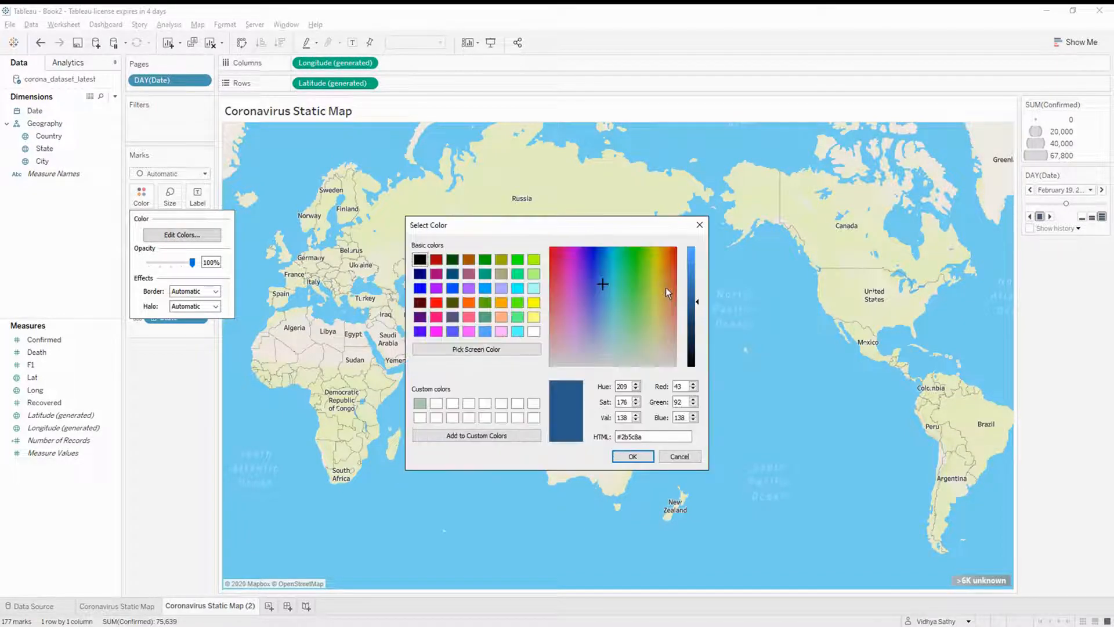
left_click(436, 259)
left_click(632, 457)
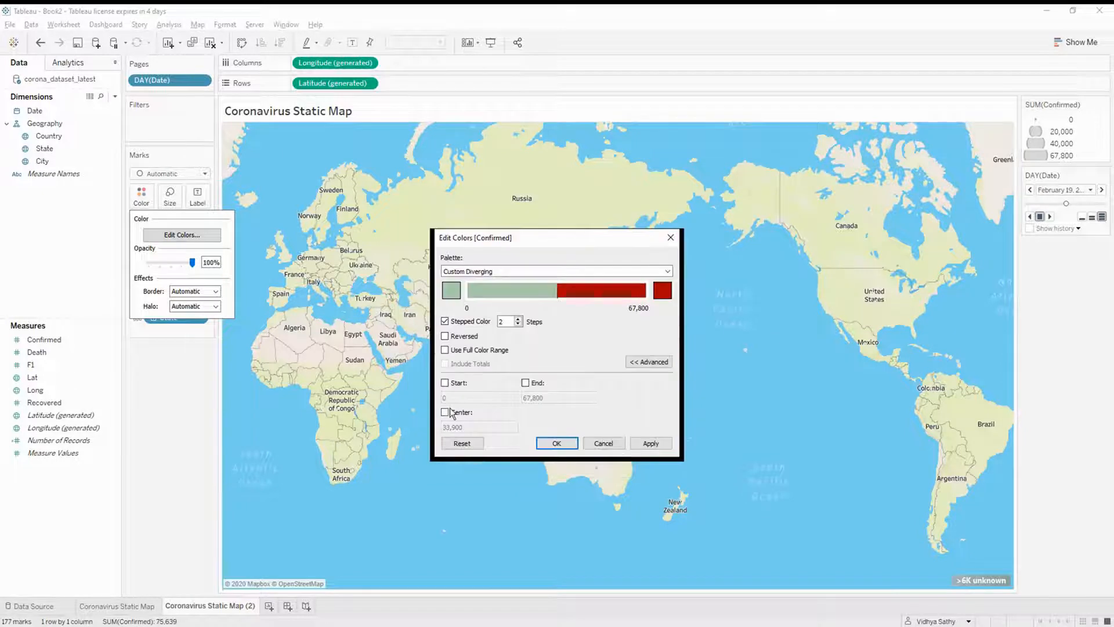
- Set the center of the color range to 1 and apply the confirmed-case color settings to the map
left_click(445, 411)
left_click(468, 425)
left_click_drag(468, 425, 438, 426)
type("1")
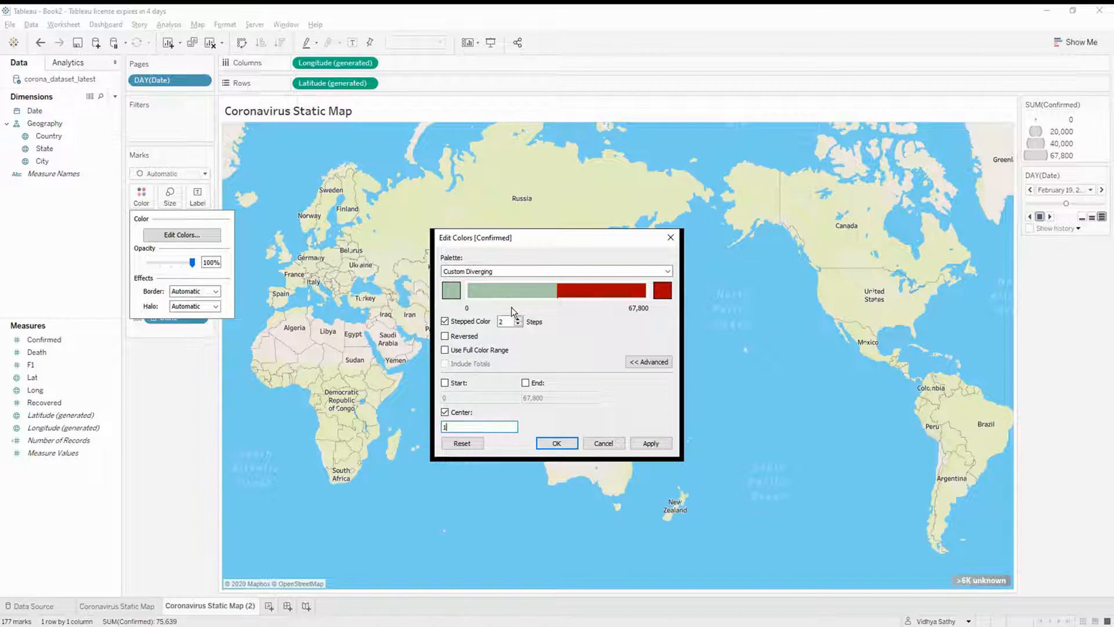
left_click(647, 447)
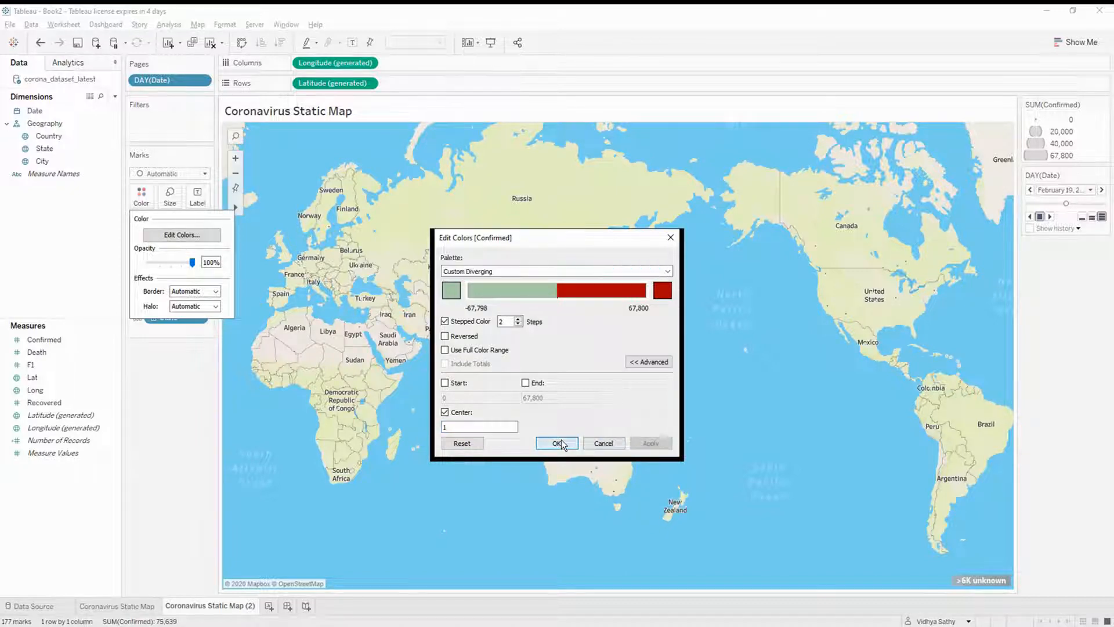
left_click(558, 444)
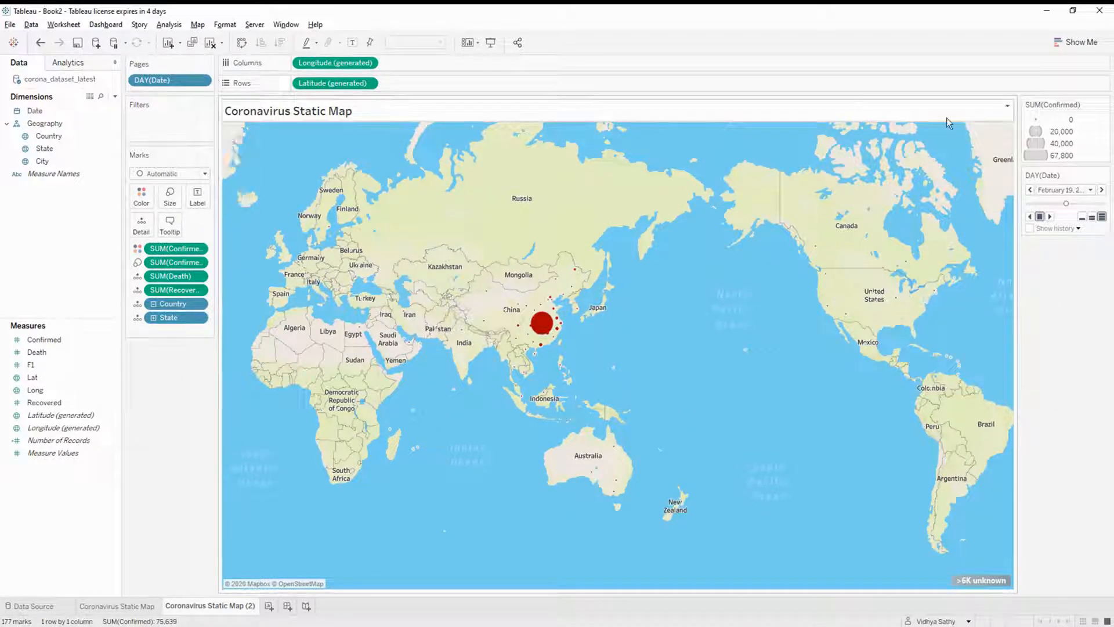
- Show the map in presentation mode and play the daily animation forward from February 19, 2020
left_click(491, 43)
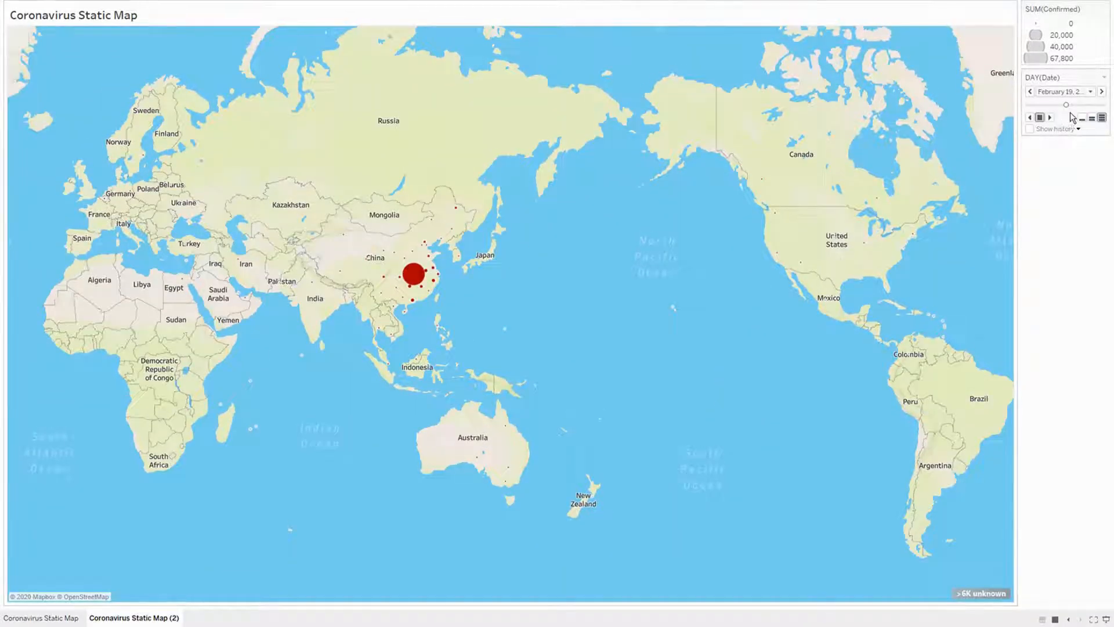
left_click(1050, 117)
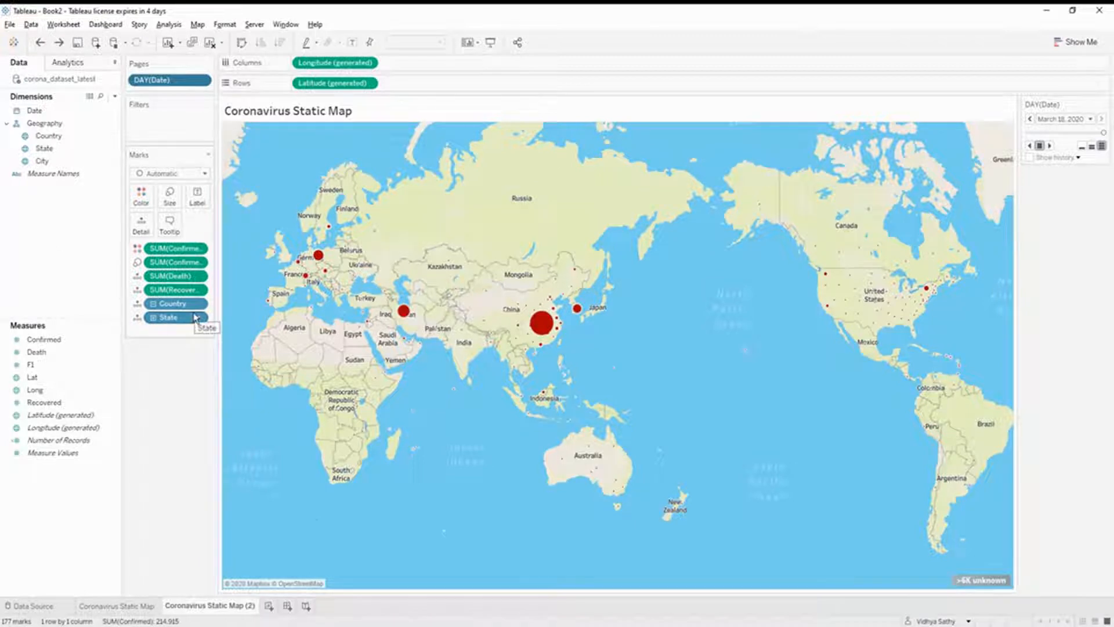
- Rename the Coronavirus Static Map (2) sheet as Worldwide Drift
double_click(216, 606)
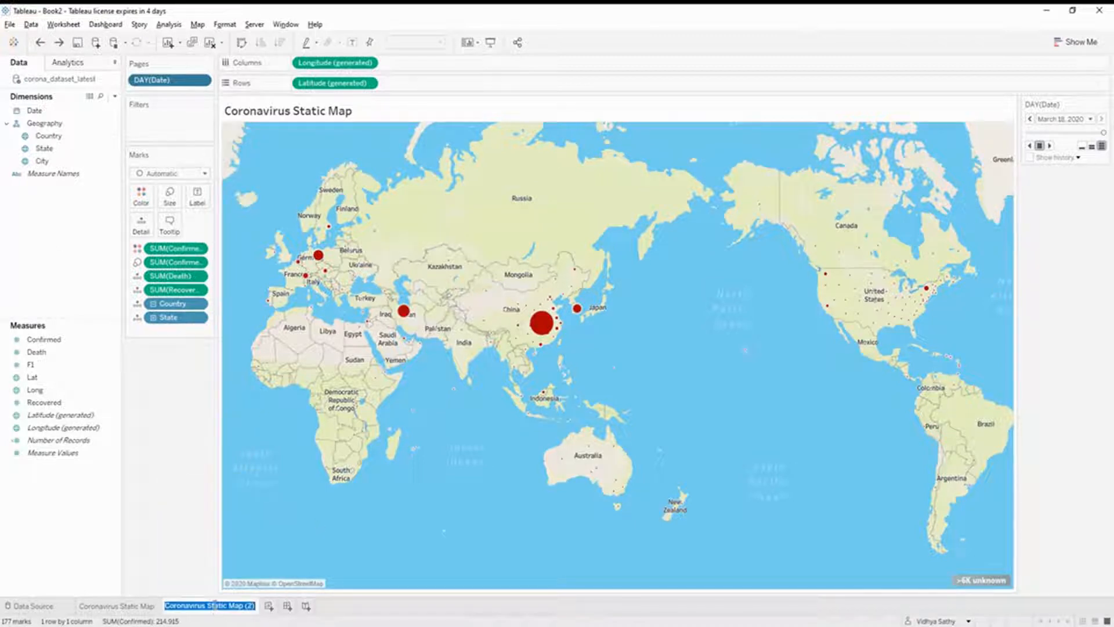
type("Wor")
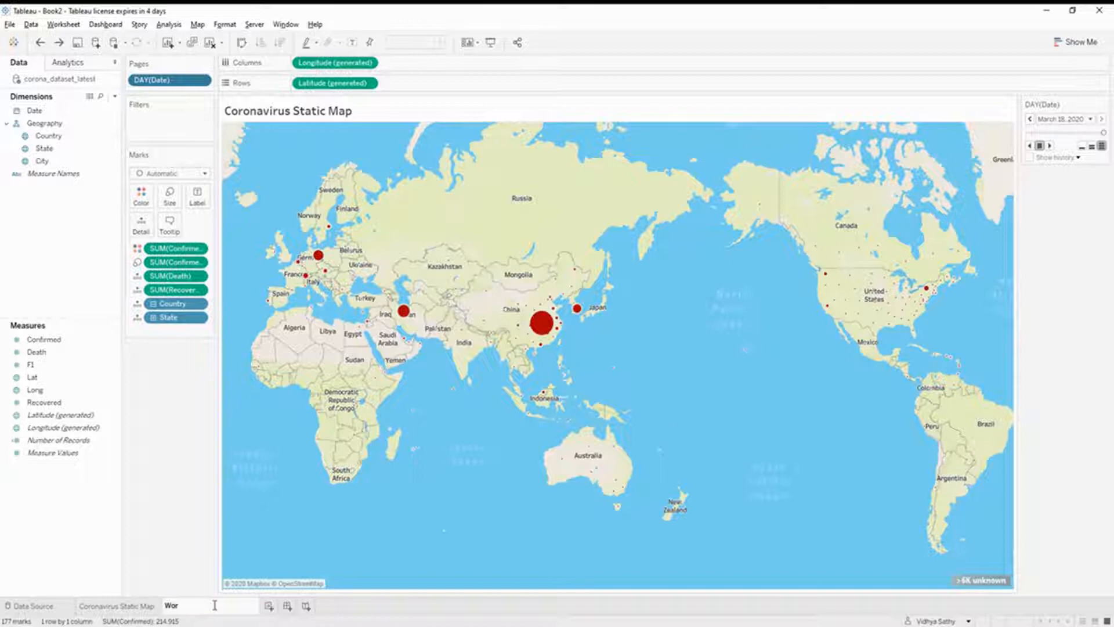
type("ldwide Drift")
key("Return")
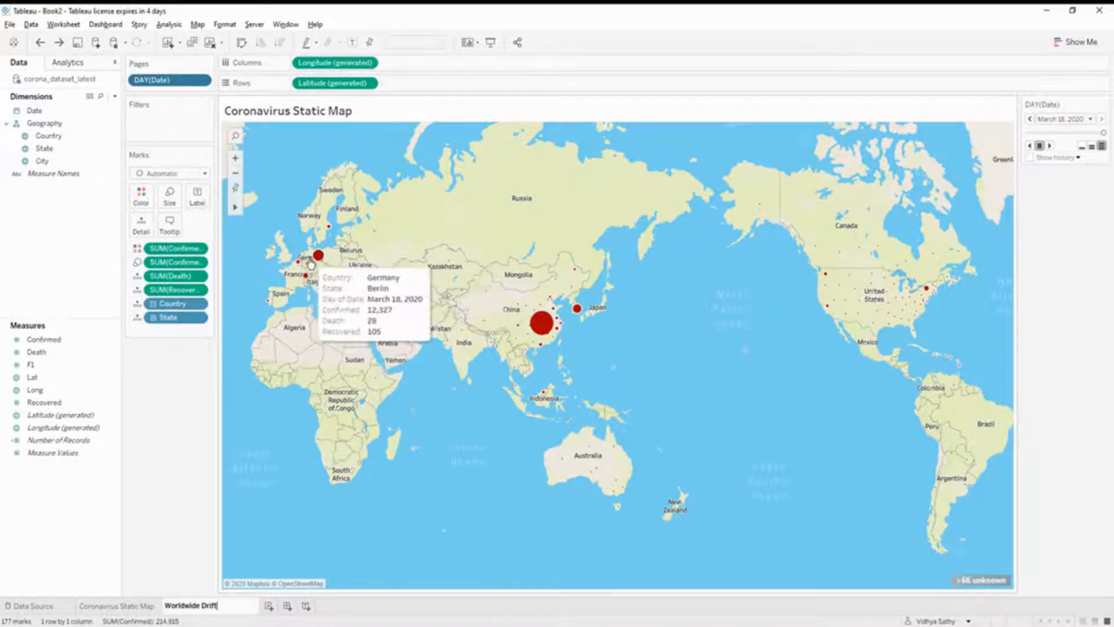
- Replace the map title's text with "Worldwide Drift -" followed by the inserted Page Name field
double_click(288, 121)
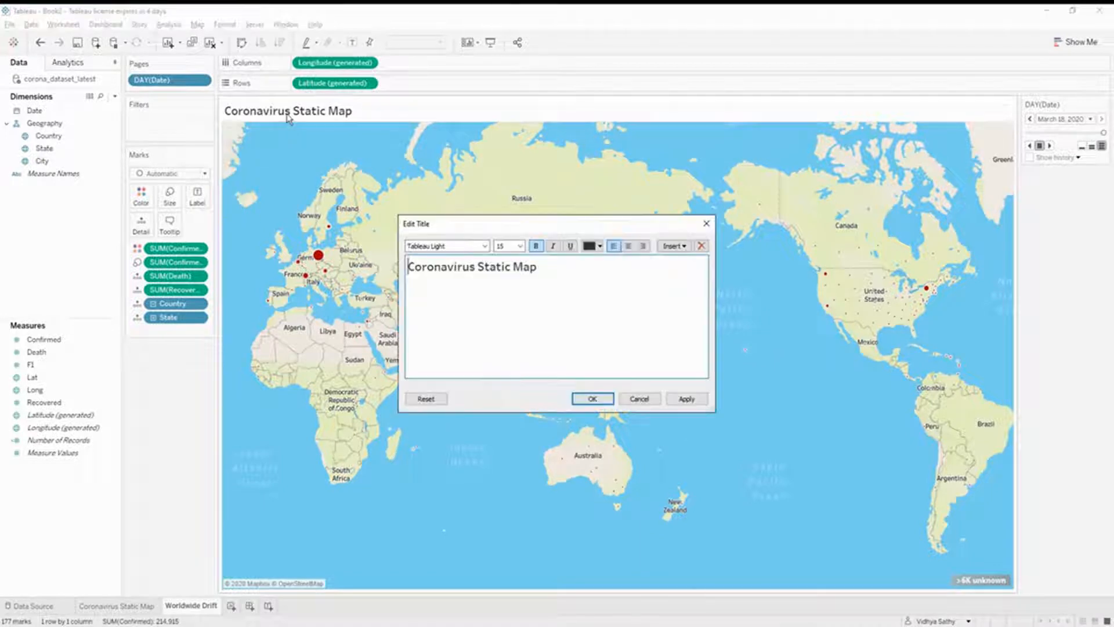
left_click_drag(535, 279, 385, 267)
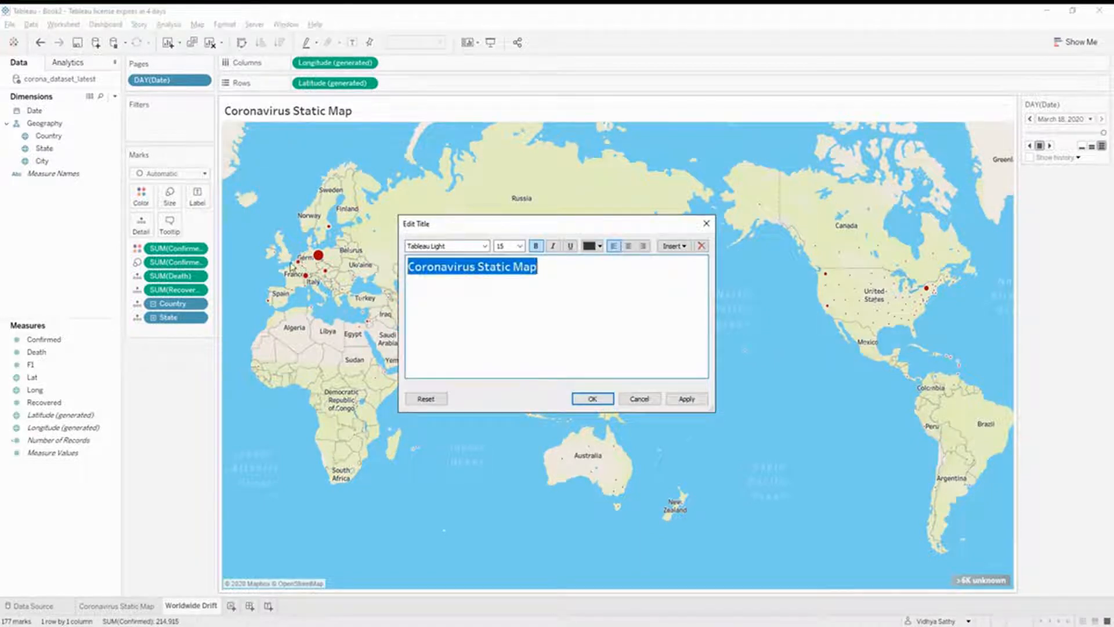
type("World ")
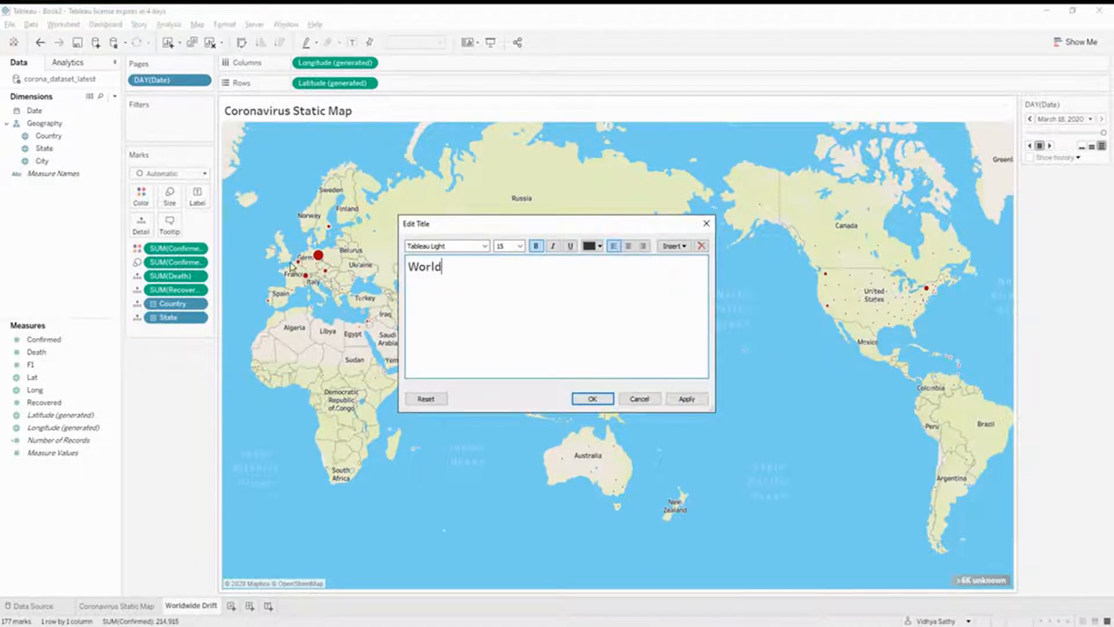
type("widedrift")
key("BackSpace")
key("BackSpace")
key("BackSpace")
key("BackSpace")
type("Drift -")
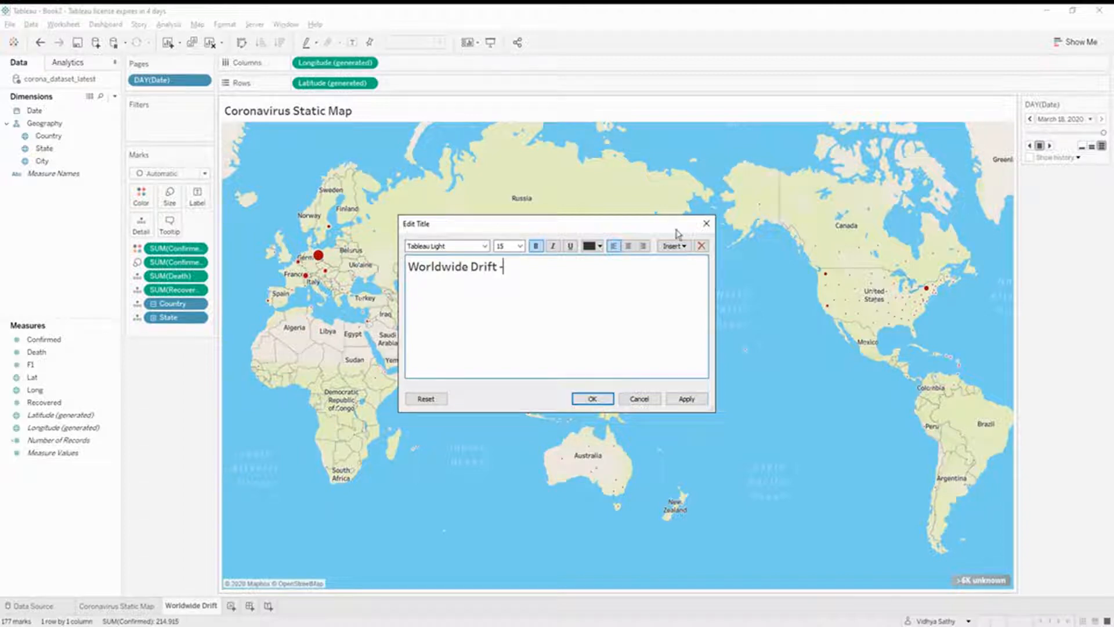
left_click(673, 247)
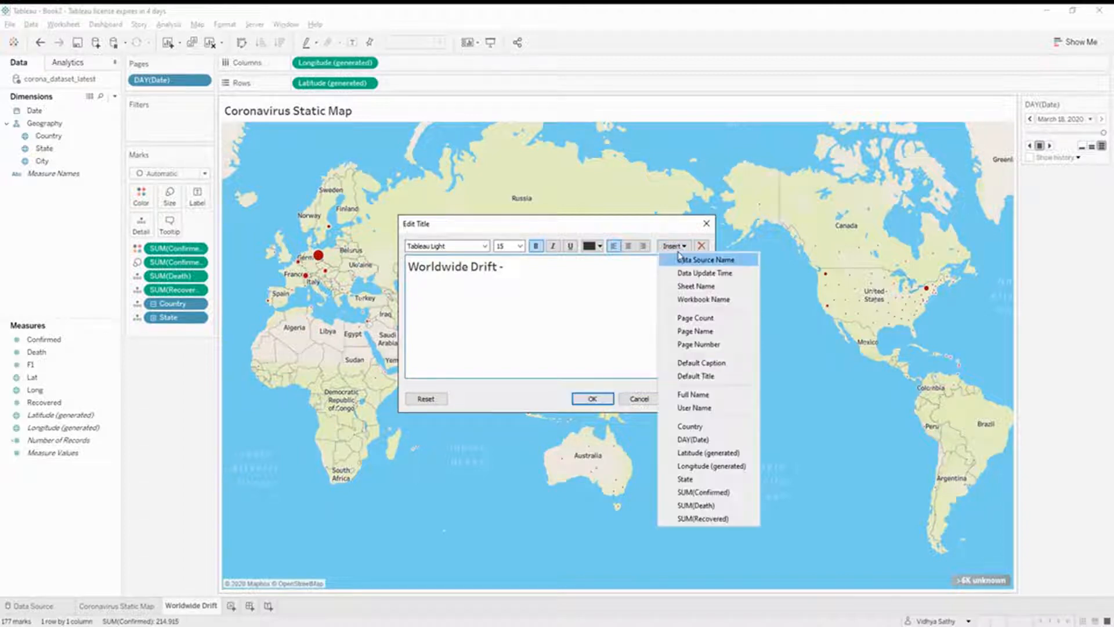
left_click(696, 332)
- Format the whole title at size 14, underlined and in the recently used blue-gray color, and apply it
key("ctrl+a")
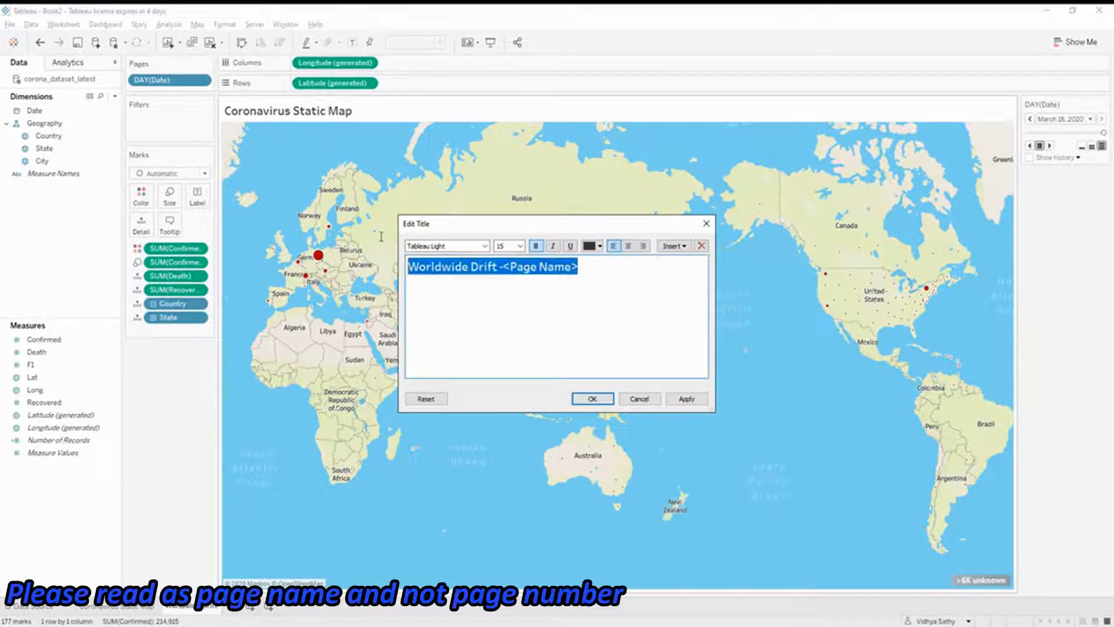
left_click(519, 246)
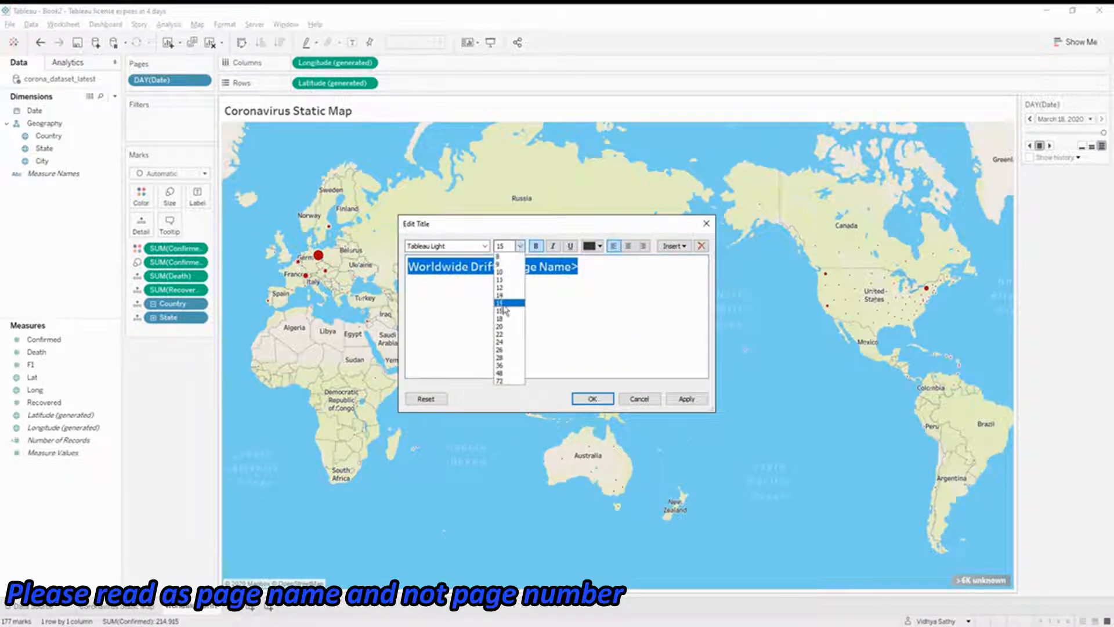
left_click(501, 295)
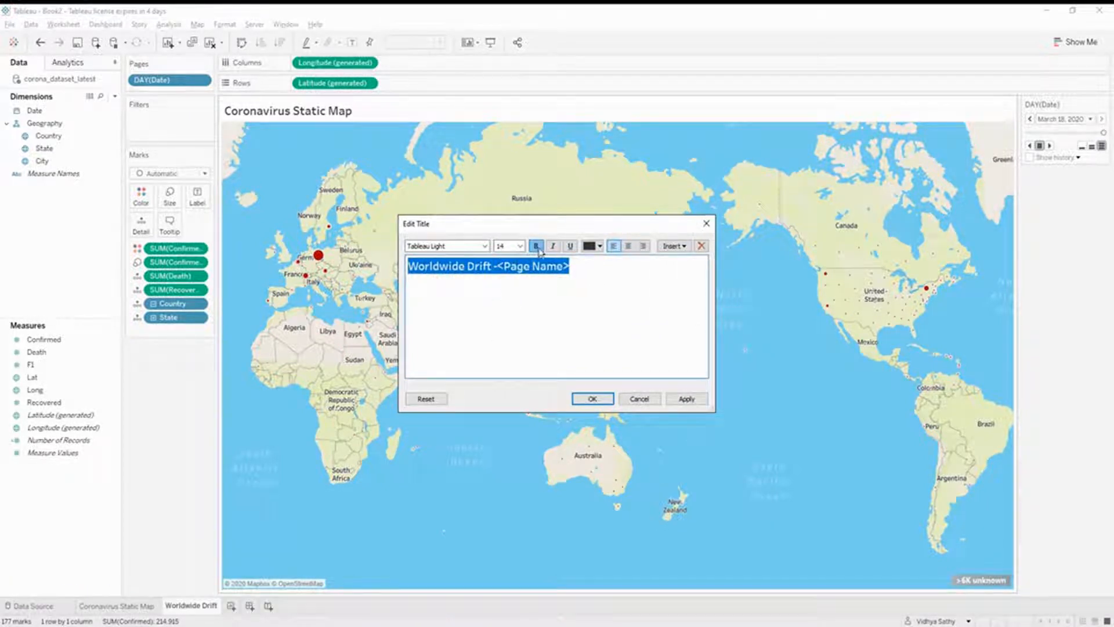
left_click(571, 246)
left_click(591, 247)
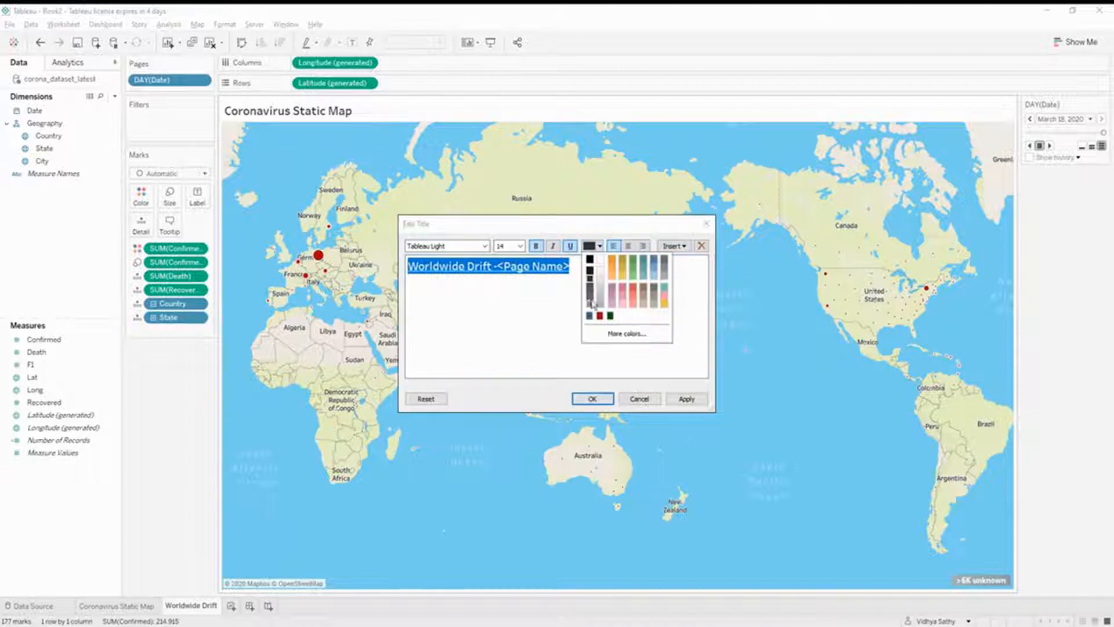
left_click(589, 316)
left_click(687, 401)
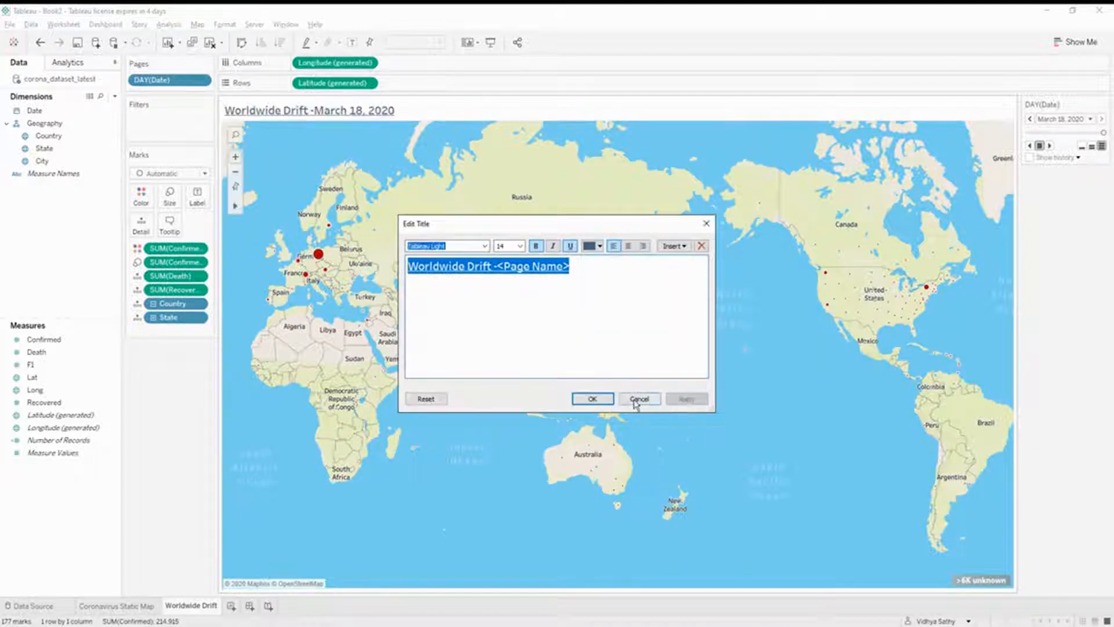
left_click(593, 399)
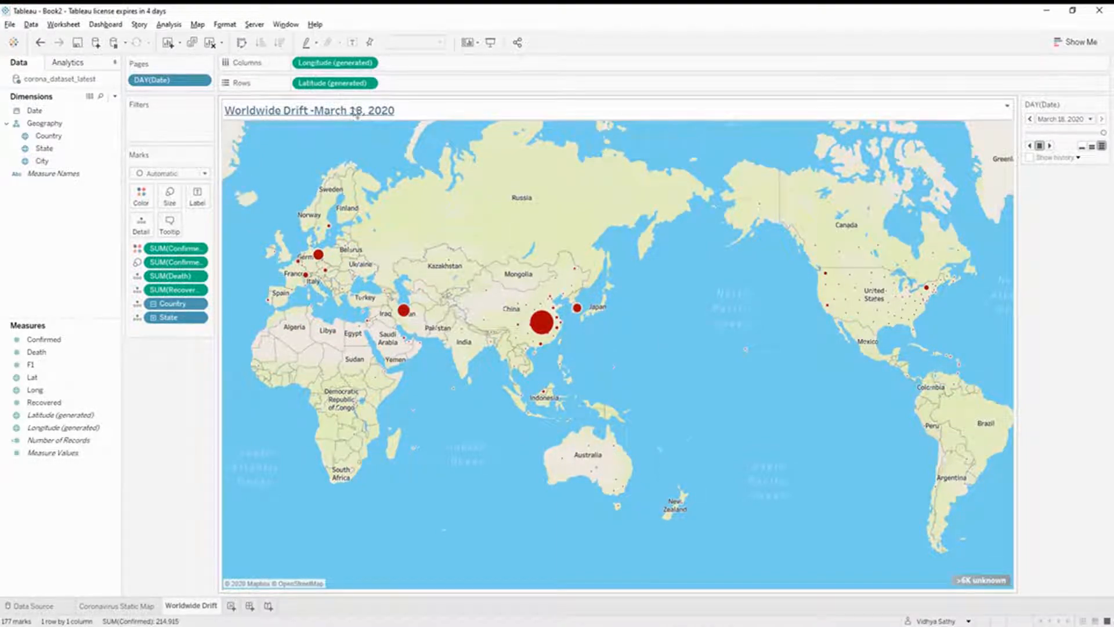
- Play the daily animation with the dated title and inspect New York's March 18, 2020 figures on the map
left_click(1051, 146)
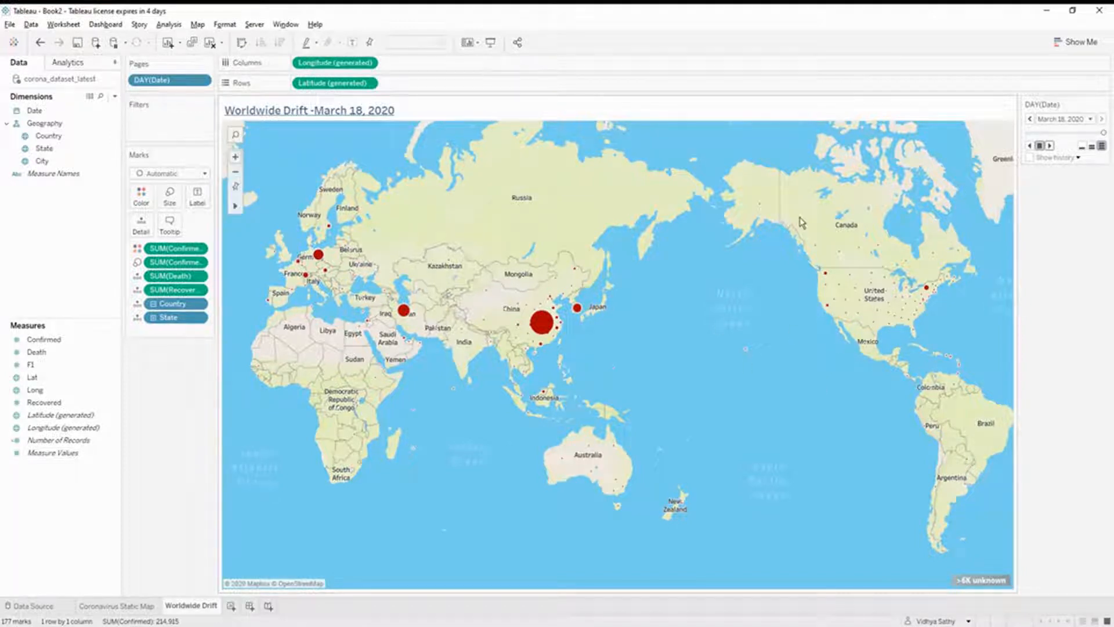
mouse_move(863, 350)
mouse_move(930, 300)
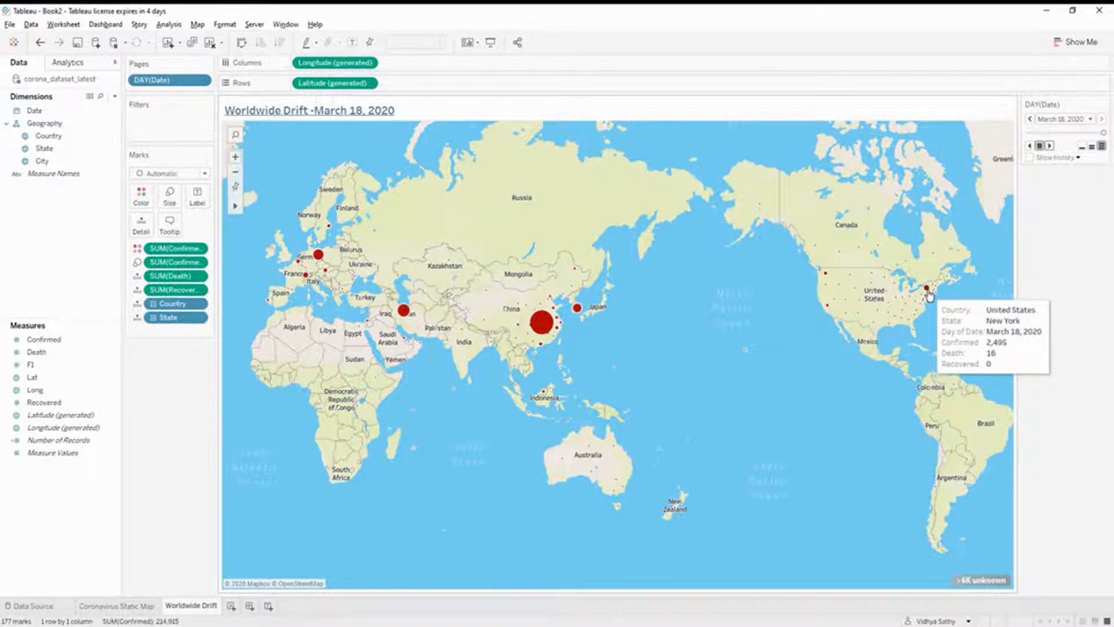
mouse_move(928, 294)
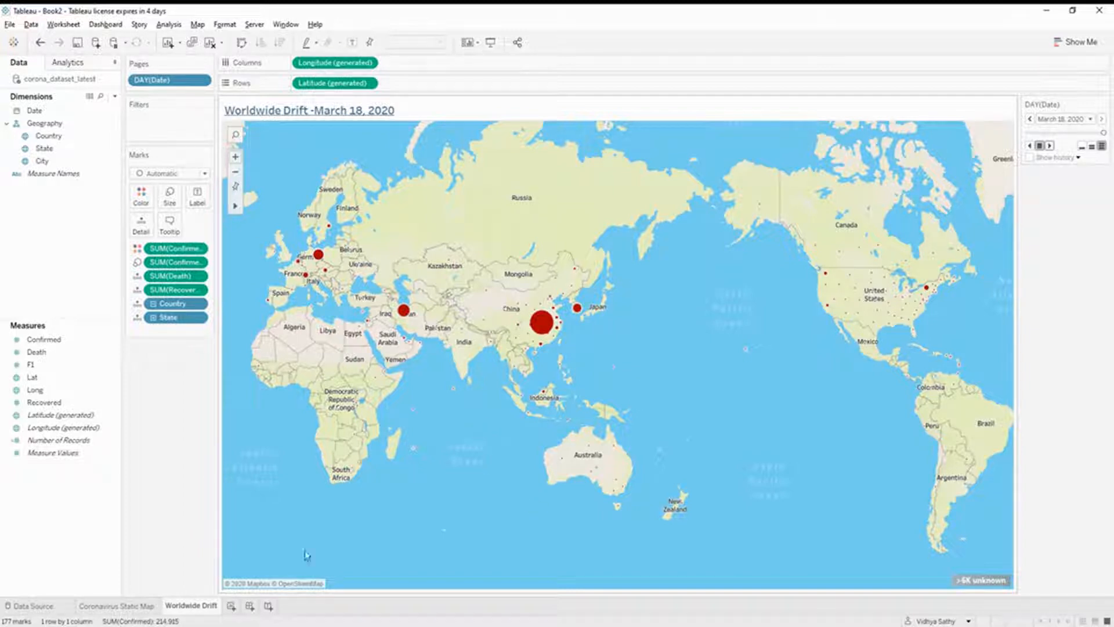
- Duplicate the Worldwide Drift sheet and rename the copy as US Drift
right_click(178, 607)
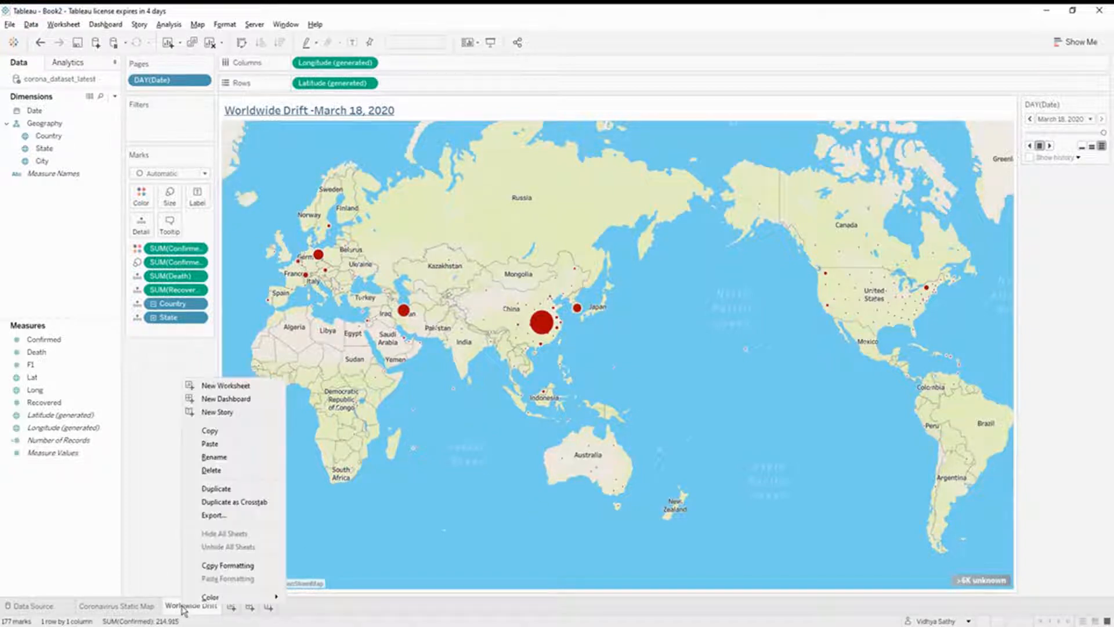
mouse_move(218, 604)
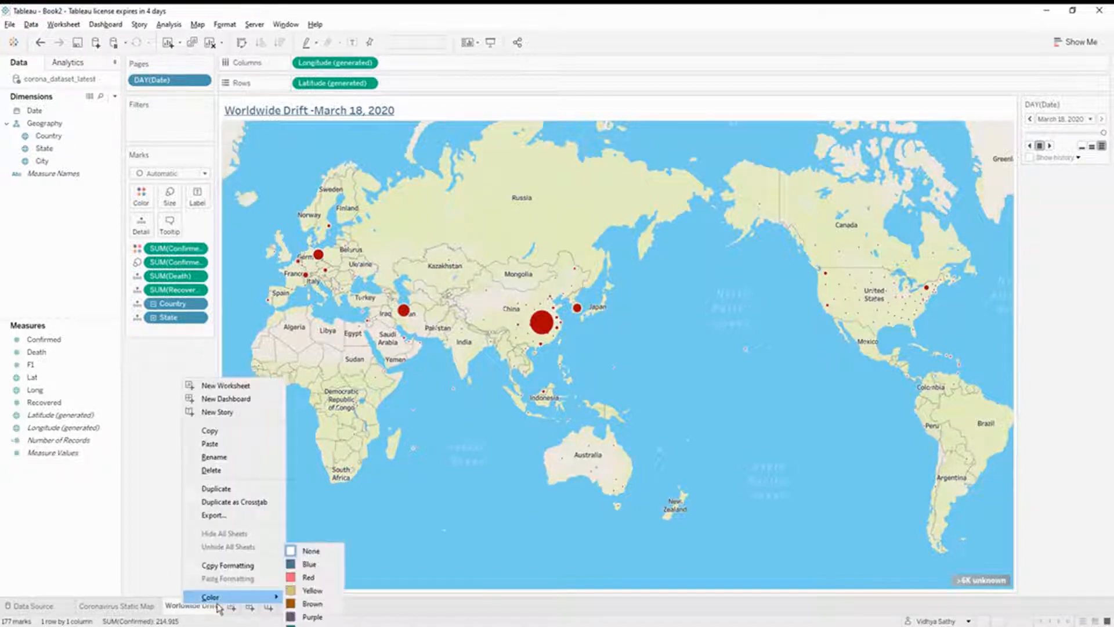
left_click(242, 491)
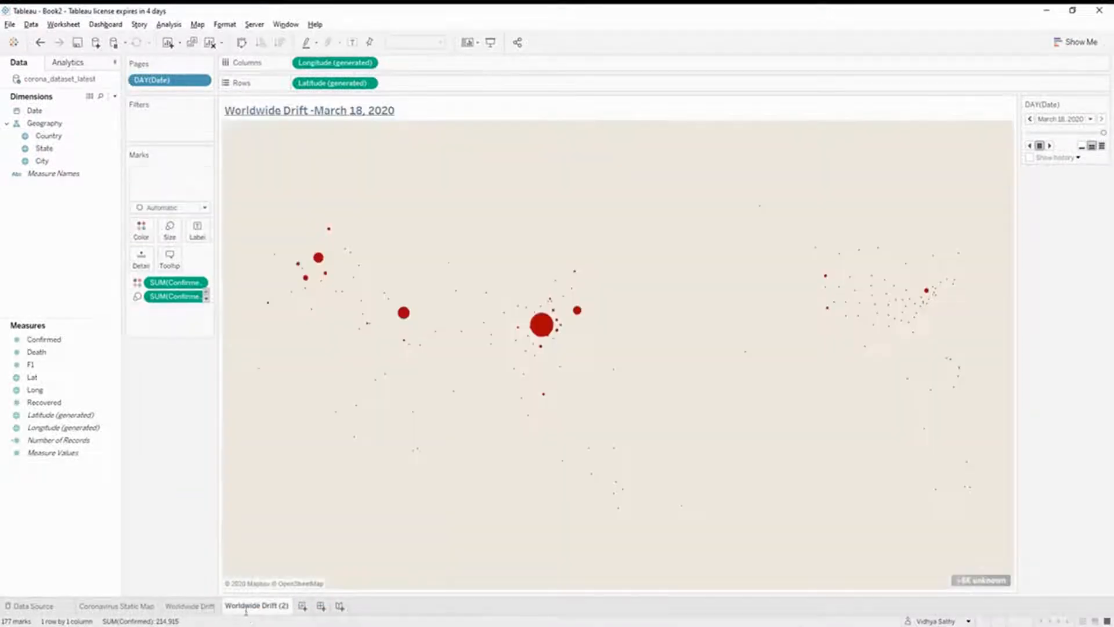
double_click(266, 607)
type("US Drift")
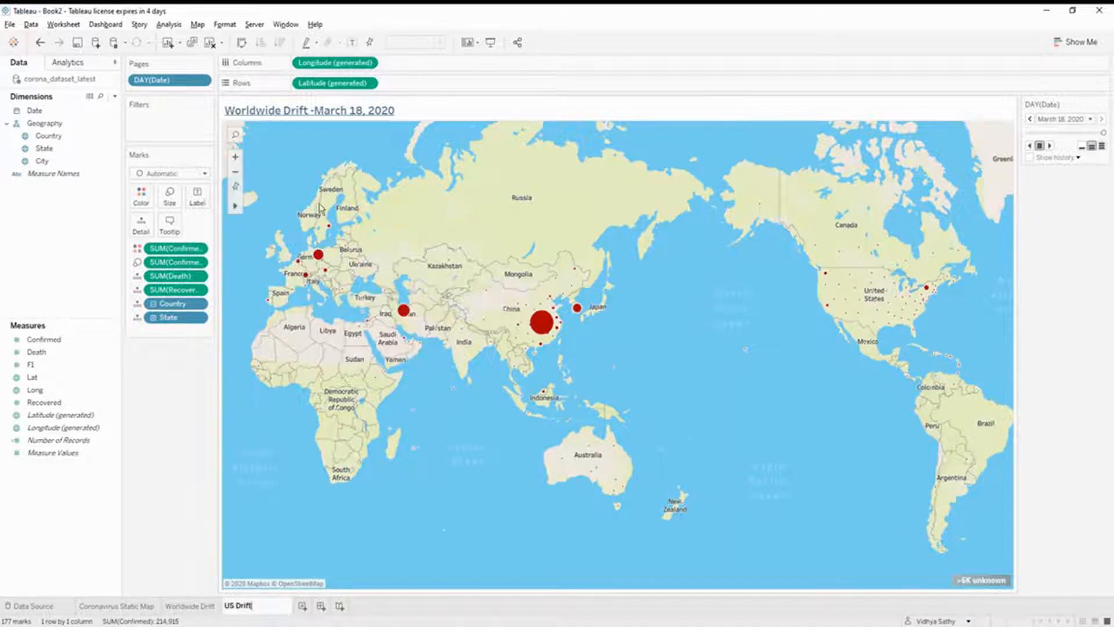
- Replace "Worldwide" with "US" in the map title, keeping "Drift -" and the Page Name field
left_click(288, 113)
double_click(288, 113)
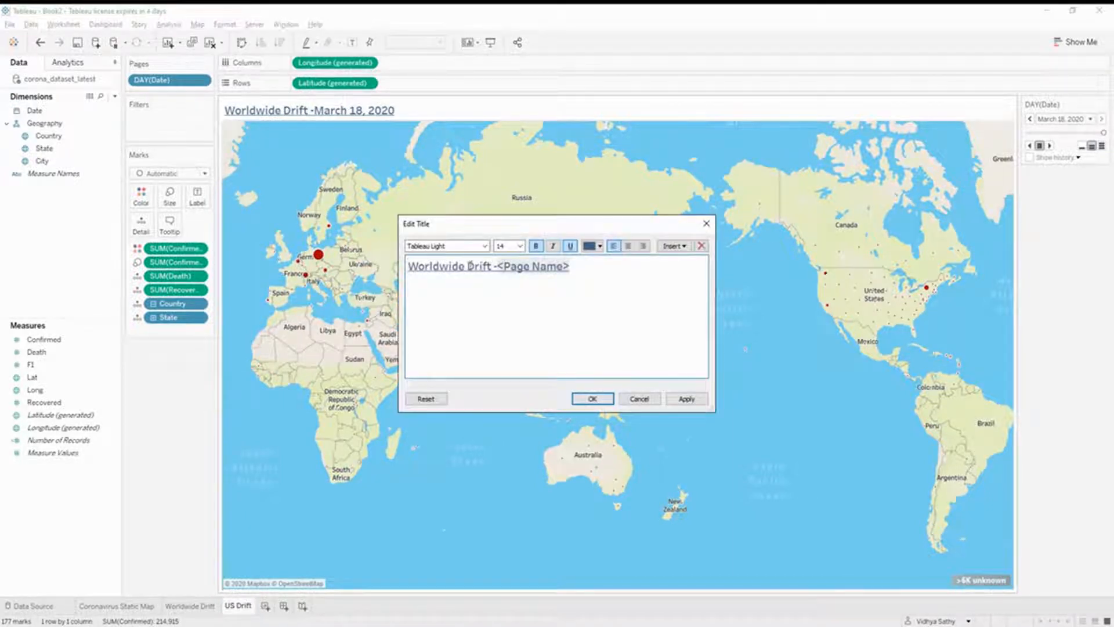
double_click(409, 266)
type("US")
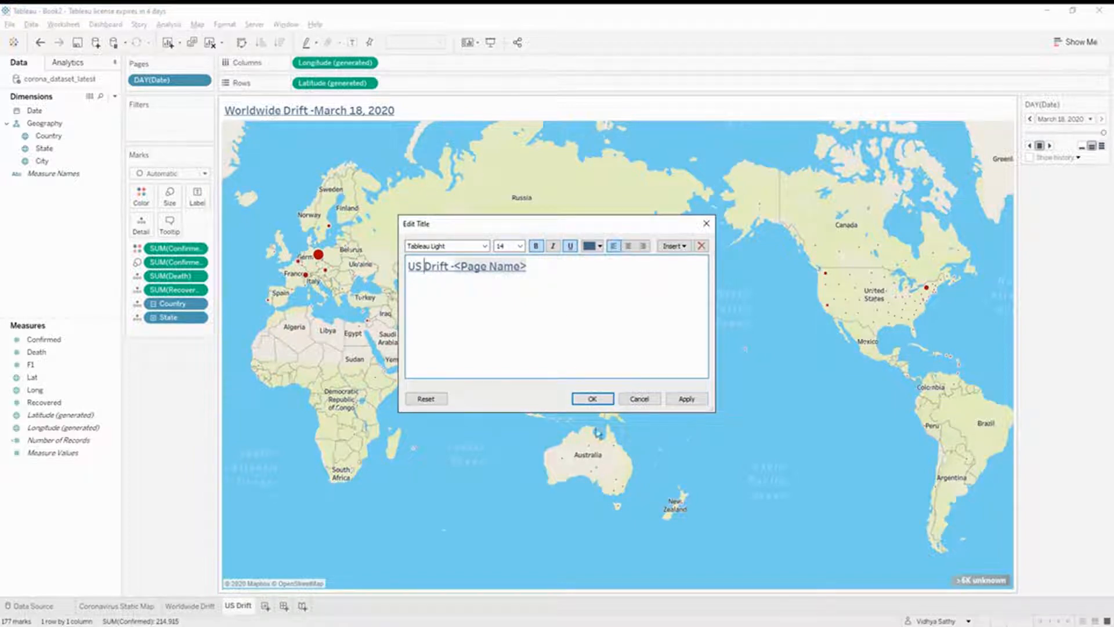
left_click(592, 398)
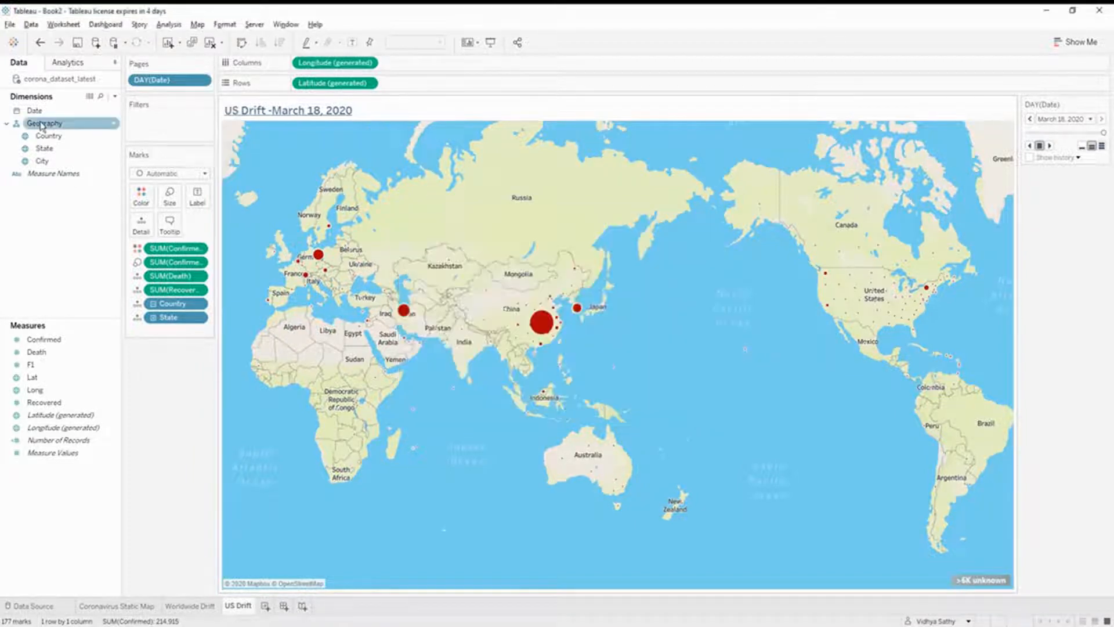
- Filter the US Drift sheet by Country so that only United States is selected
left_click_drag(48, 136, 123, 119)
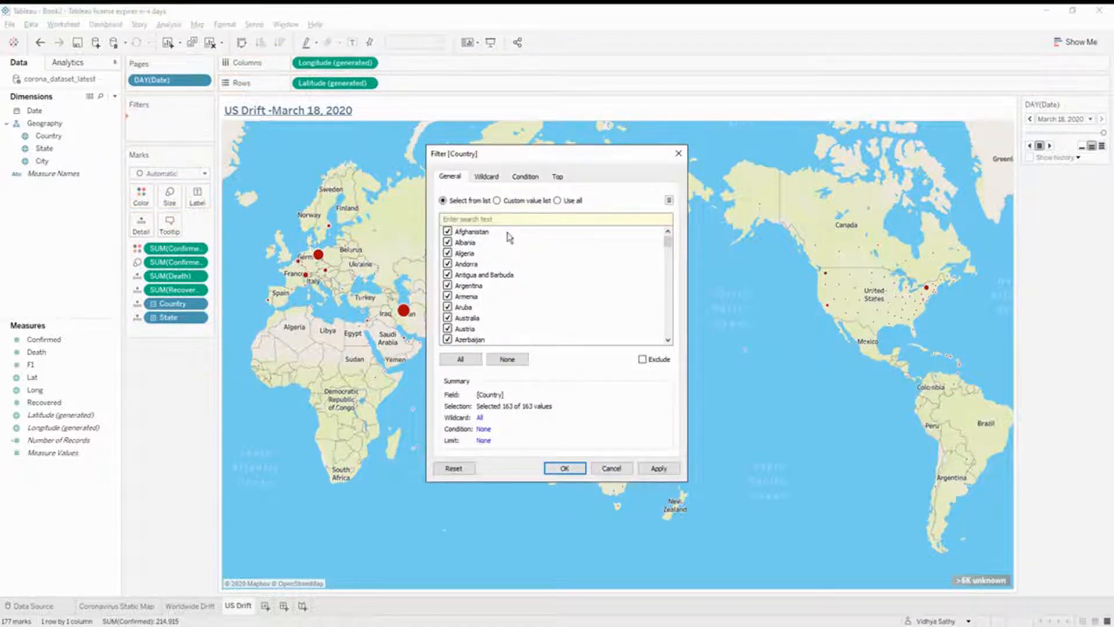
left_click(508, 359)
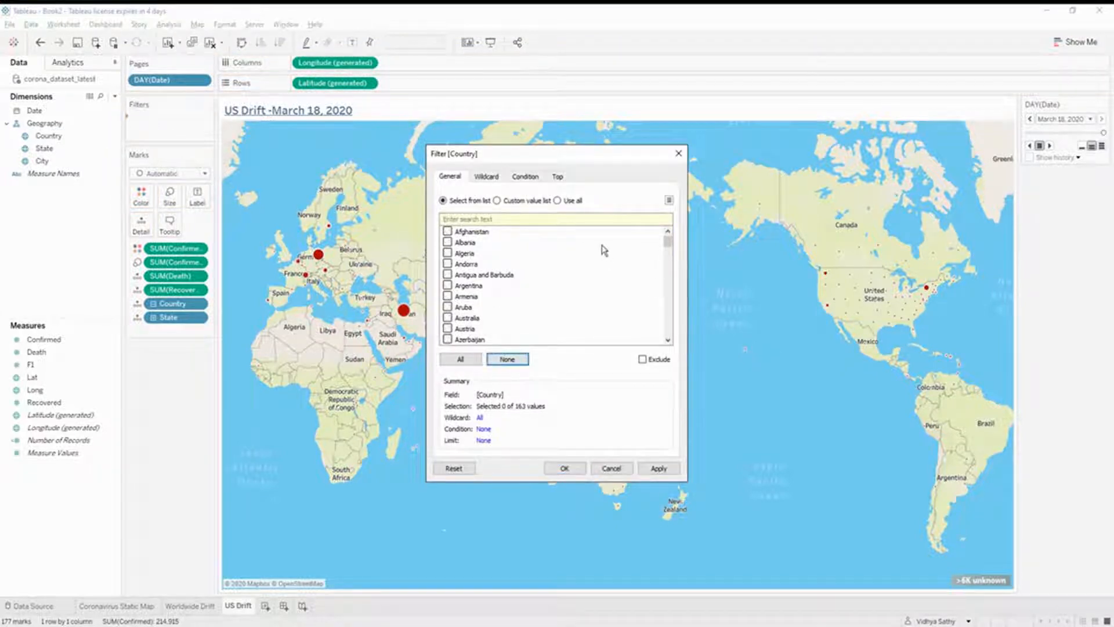
left_click(592, 222)
type("united")
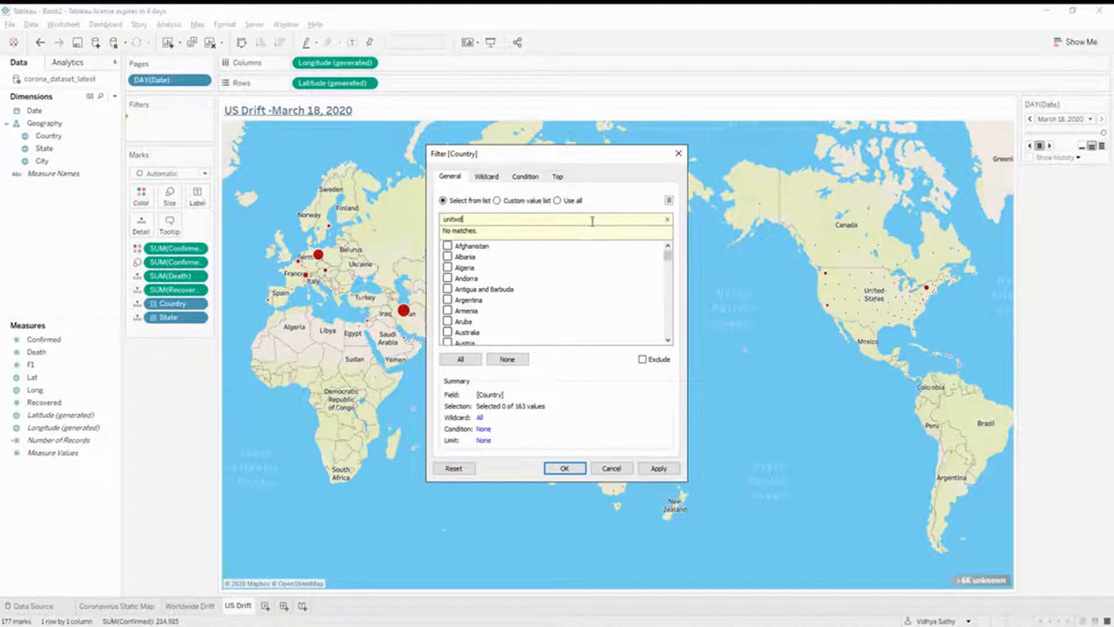
key("BackSpace")
key("BackSpace")
key("BackSpace")
type("ted")
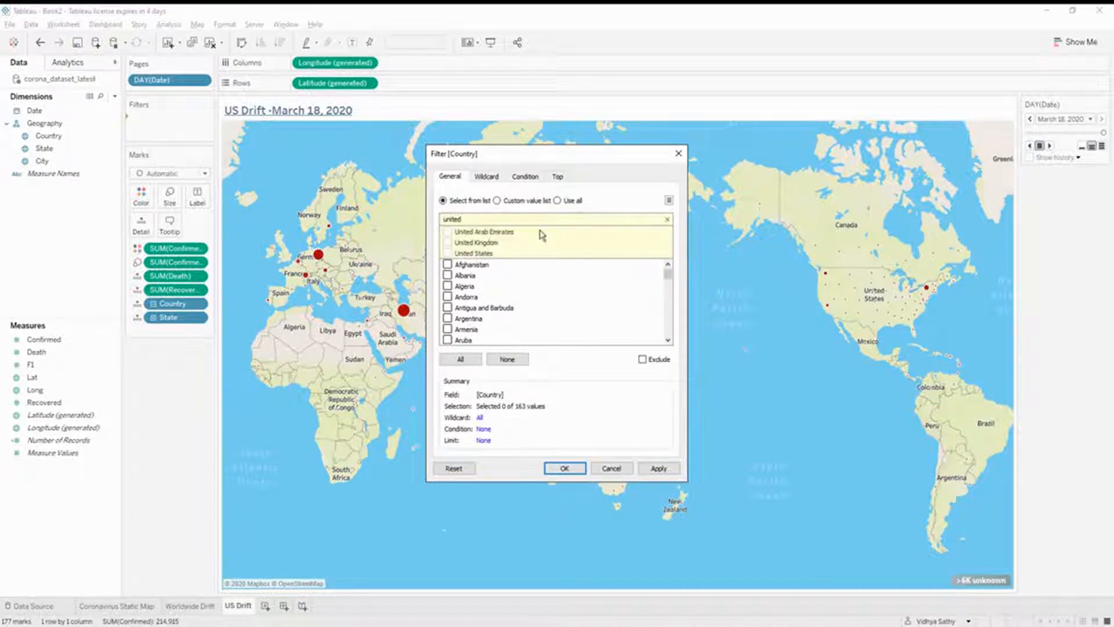
left_click(448, 254)
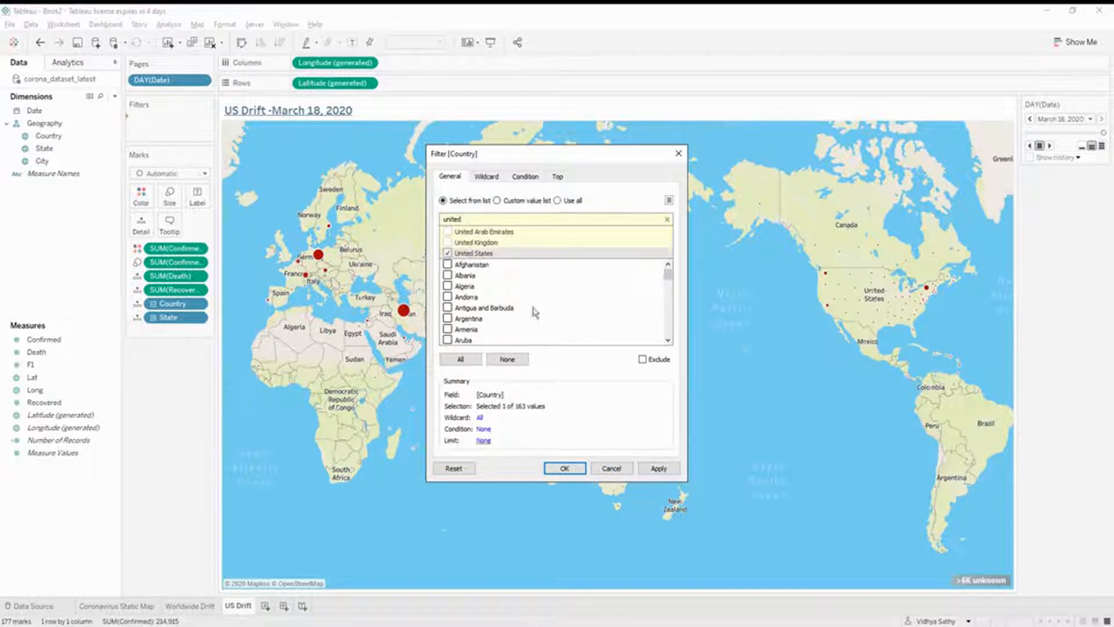
left_click(657, 468)
left_click(565, 467)
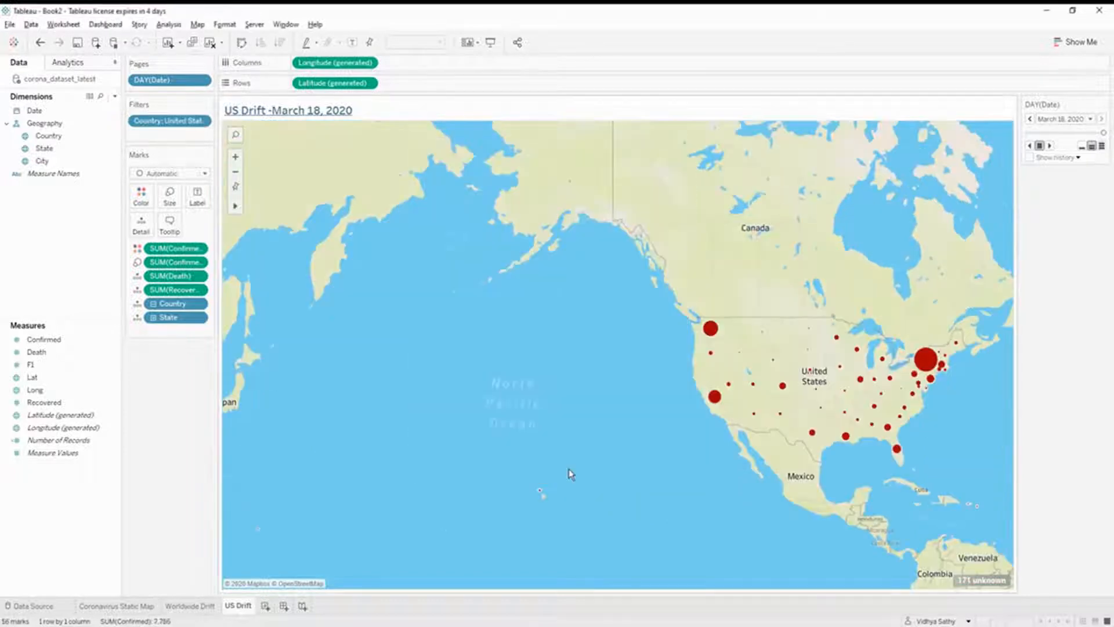
- Pan the map to bring the United States into view and slightly enlarge the circle marks
mouse_move(232, 208)
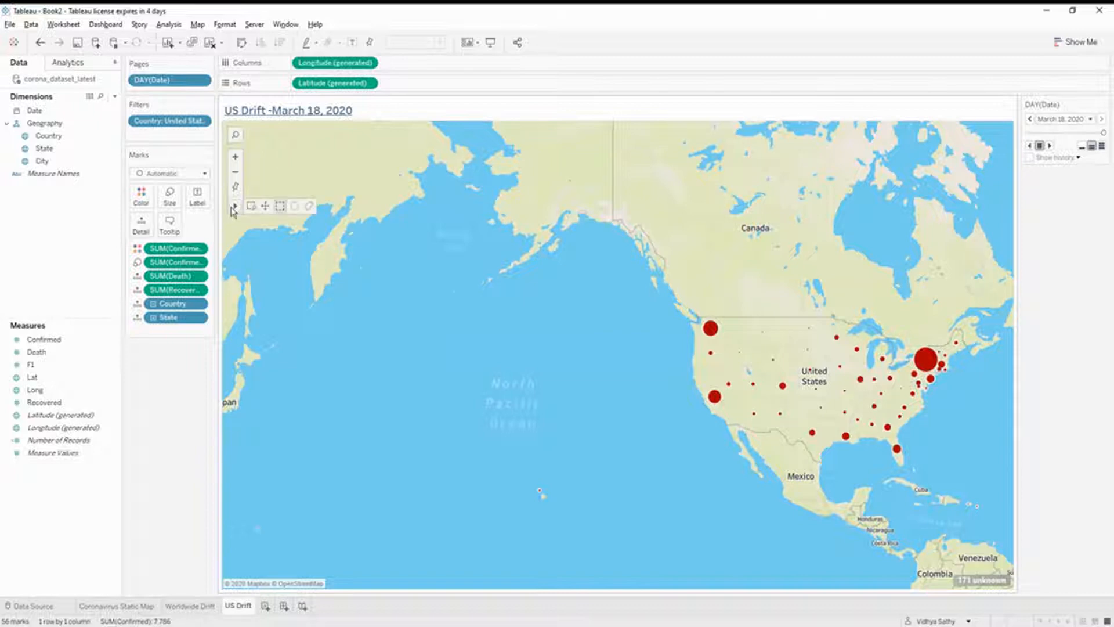
left_click(264, 210)
left_click_drag(695, 283, 370, 172)
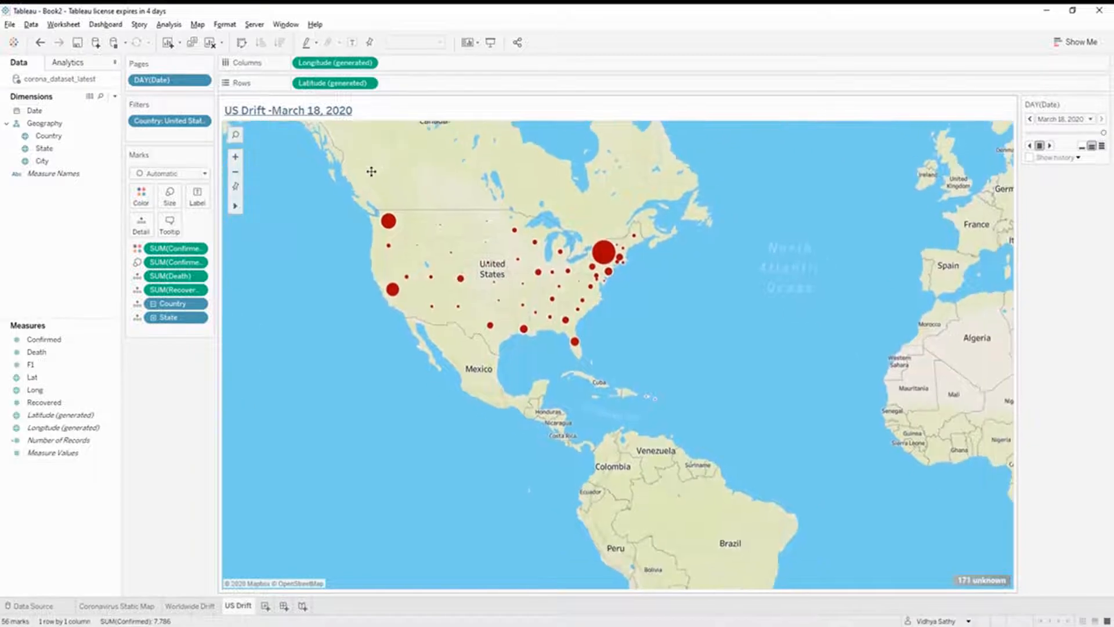
left_click(169, 197)
left_click_drag(215, 225, 222, 229)
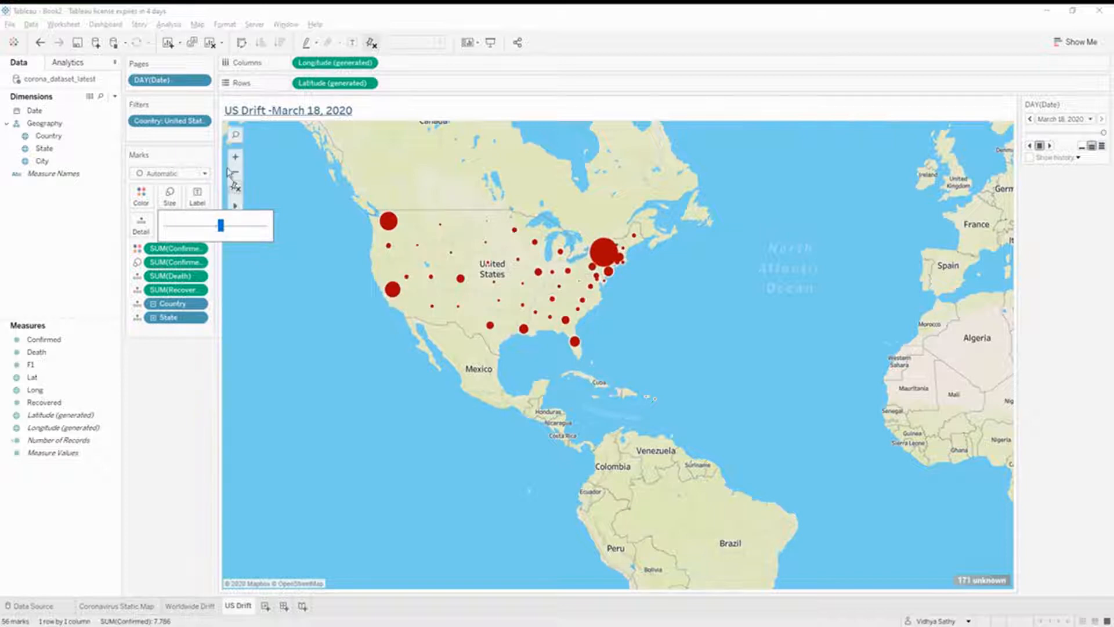
- Adjust the map's zoom and position so the whole United States is framed with its surroundings
left_click(235, 157)
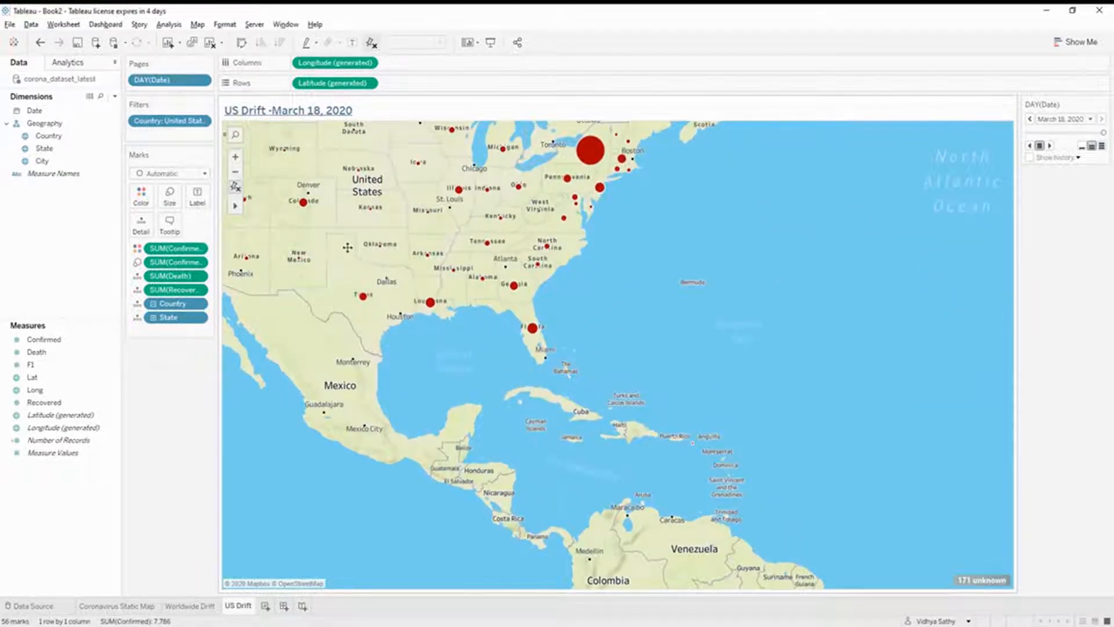
left_click_drag(324, 202, 505, 373)
left_click(236, 173)
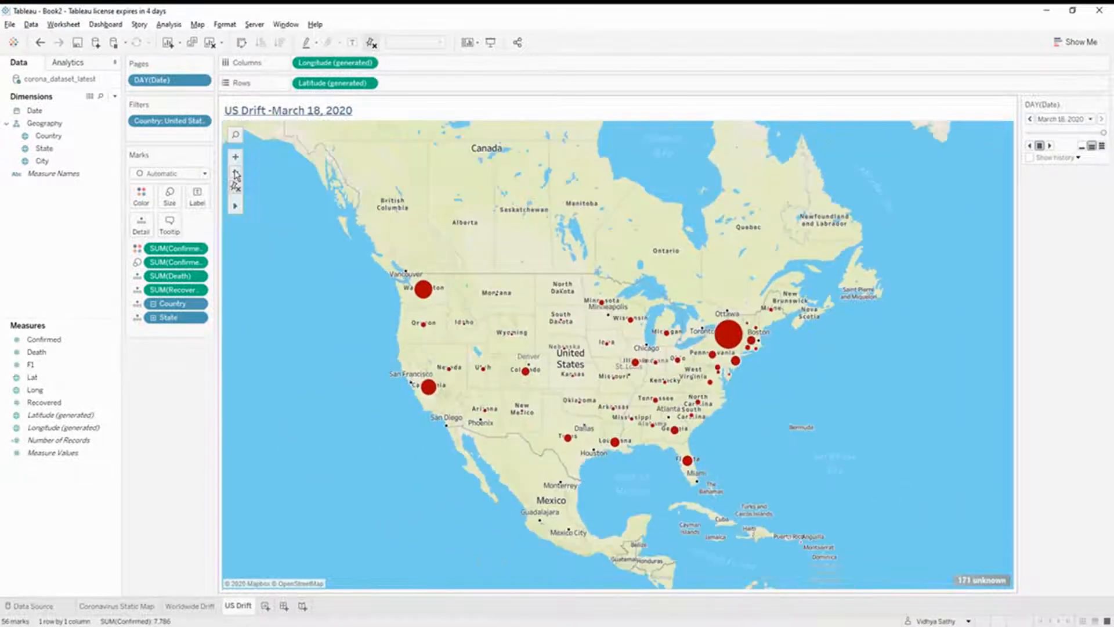
left_click(236, 173)
left_click_drag(507, 248, 432, 228)
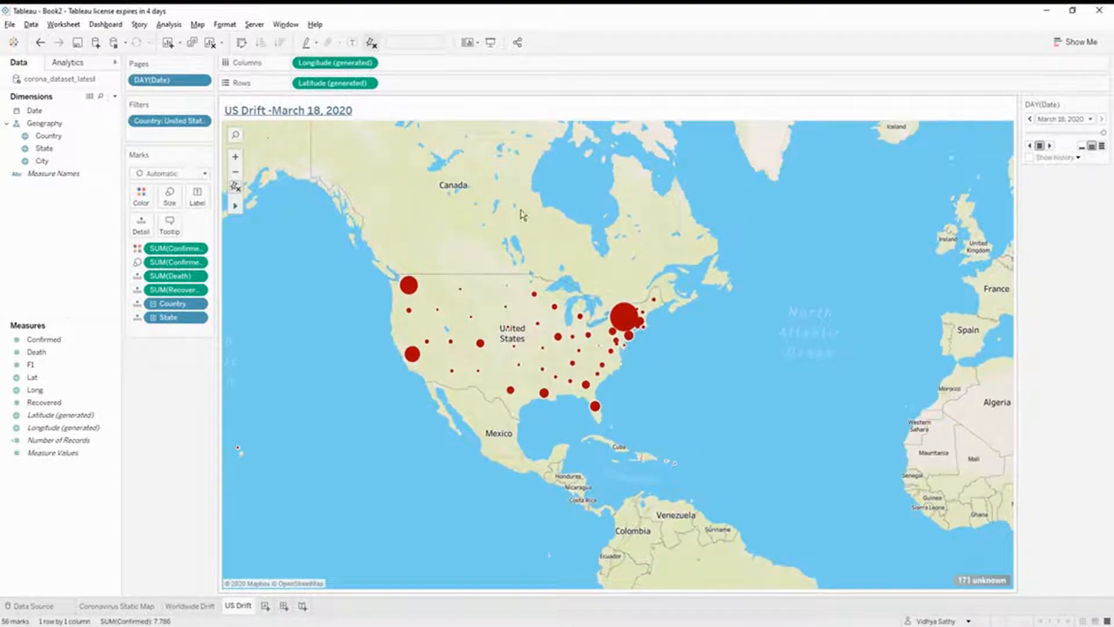
- Show the color legend for Confirmed beside the US map
right_click(1070, 213)
mouse_move(1084, 283)
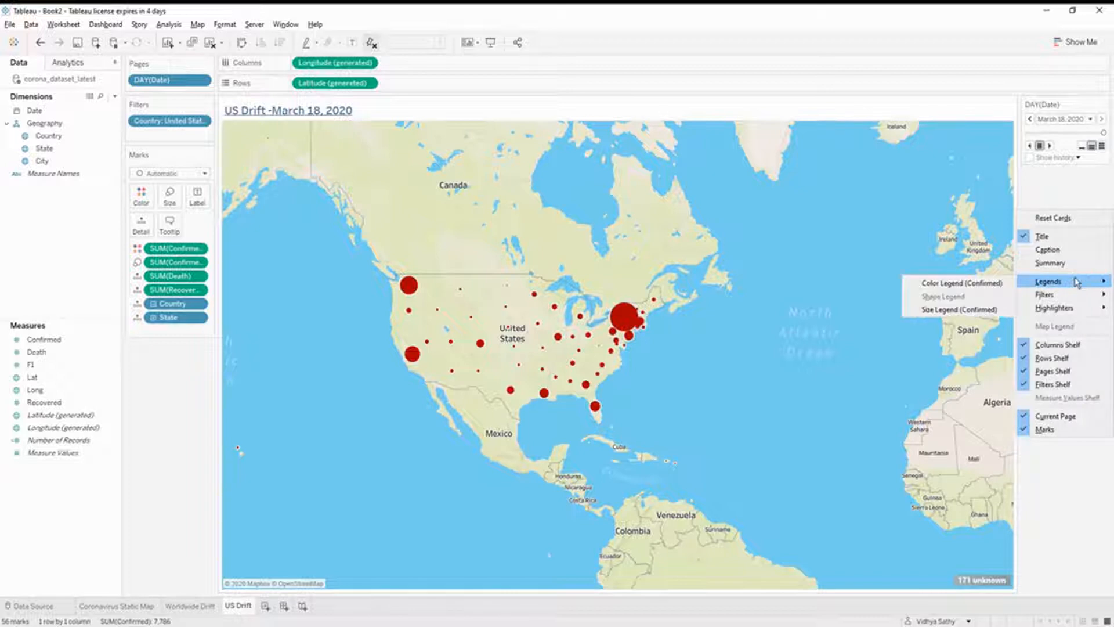
left_click(978, 283)
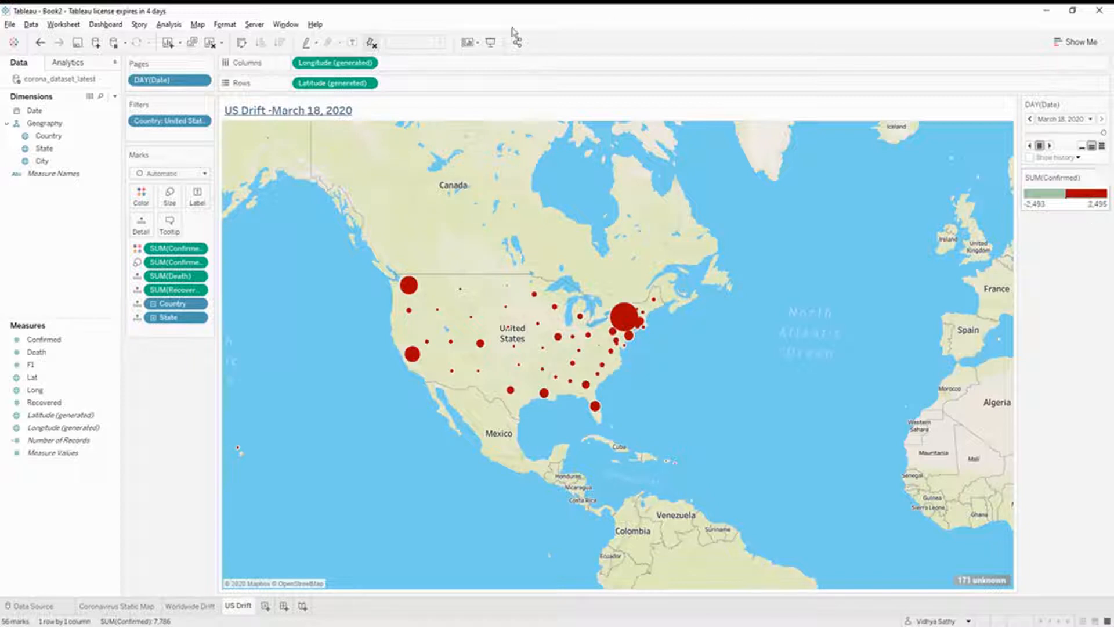
- Play the US map's daily animation in presentation mode from March 5, 2020 at the fastest speed, and return to the worksheet
left_click(490, 43)
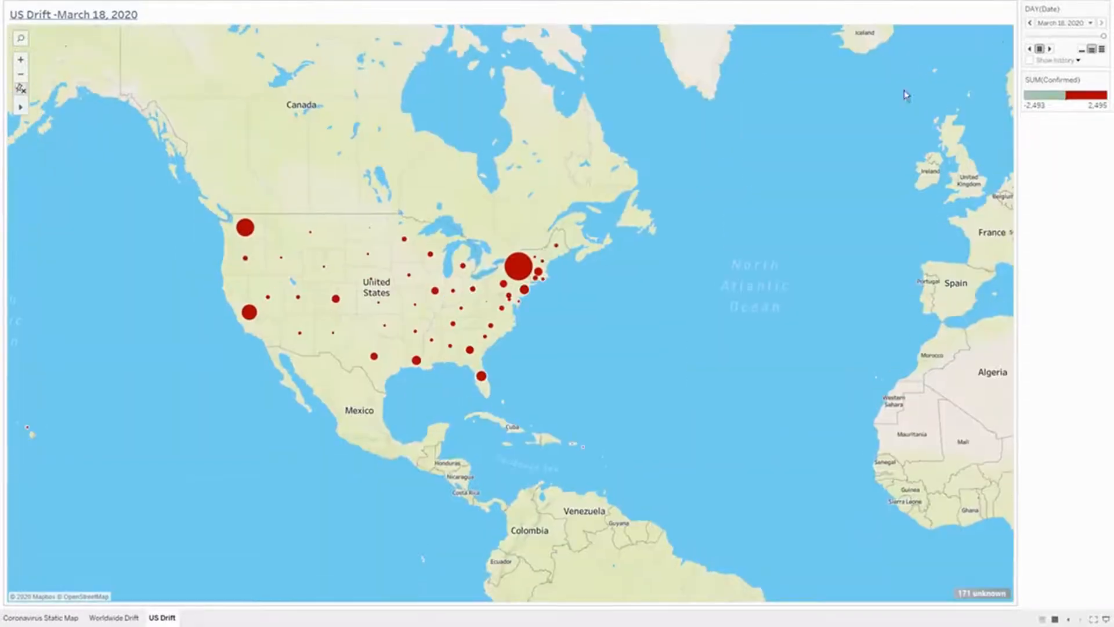
left_click(1057, 25)
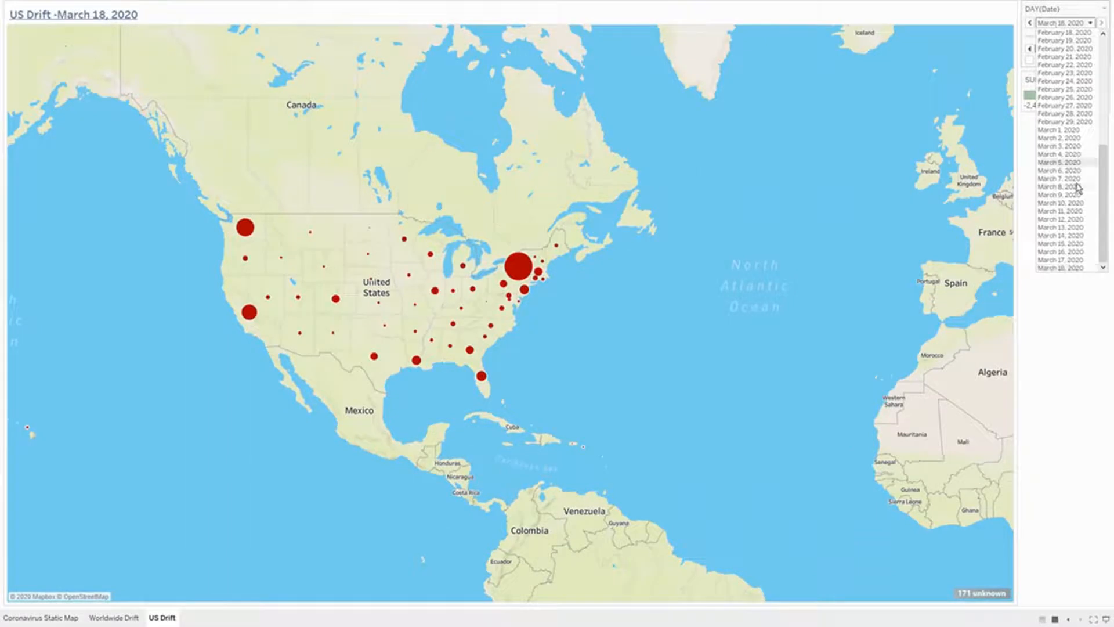
left_click(1074, 163)
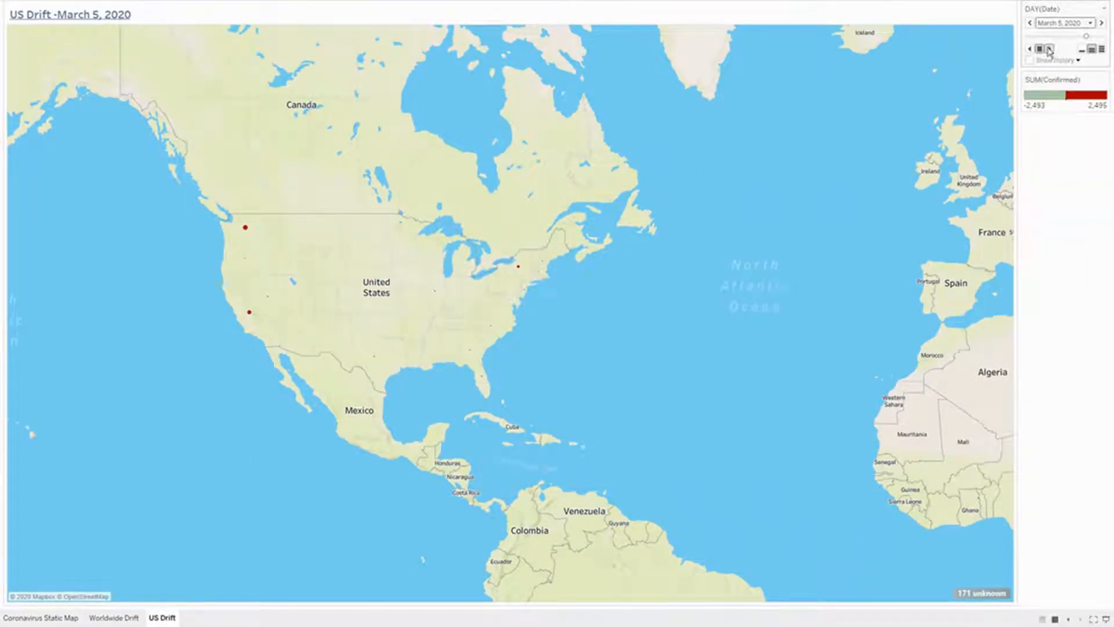
left_click(1050, 50)
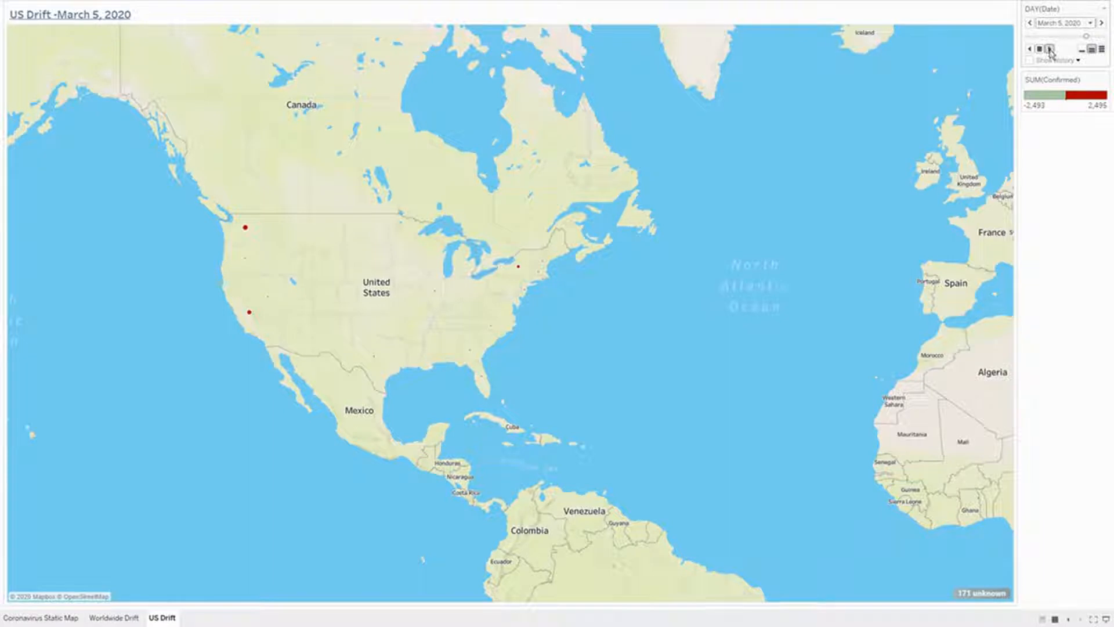
left_click(1101, 48)
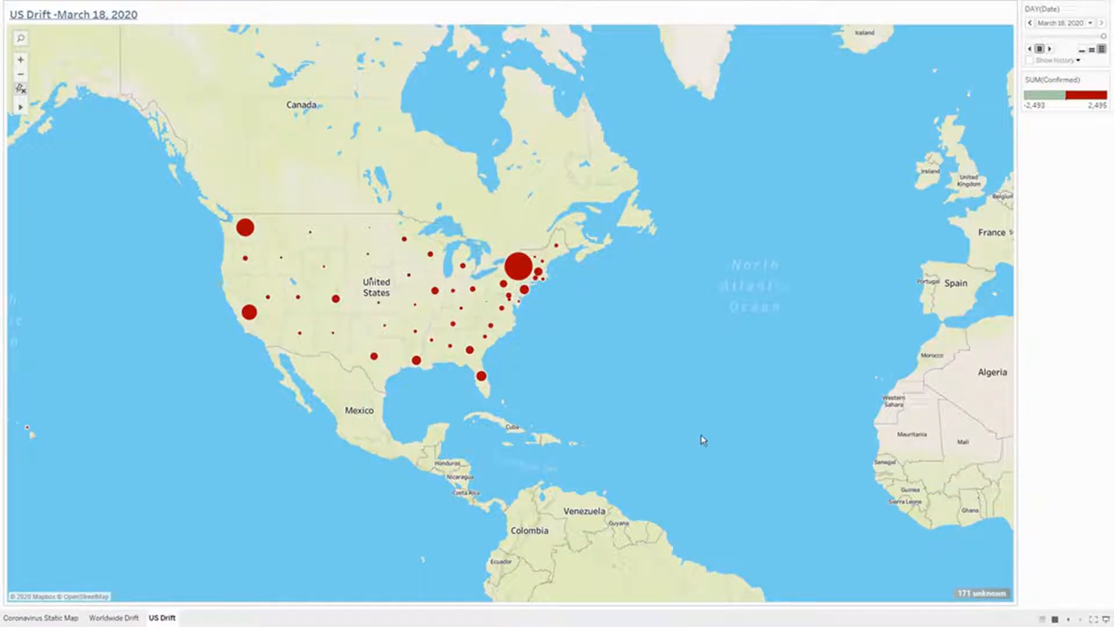
key("Escape")
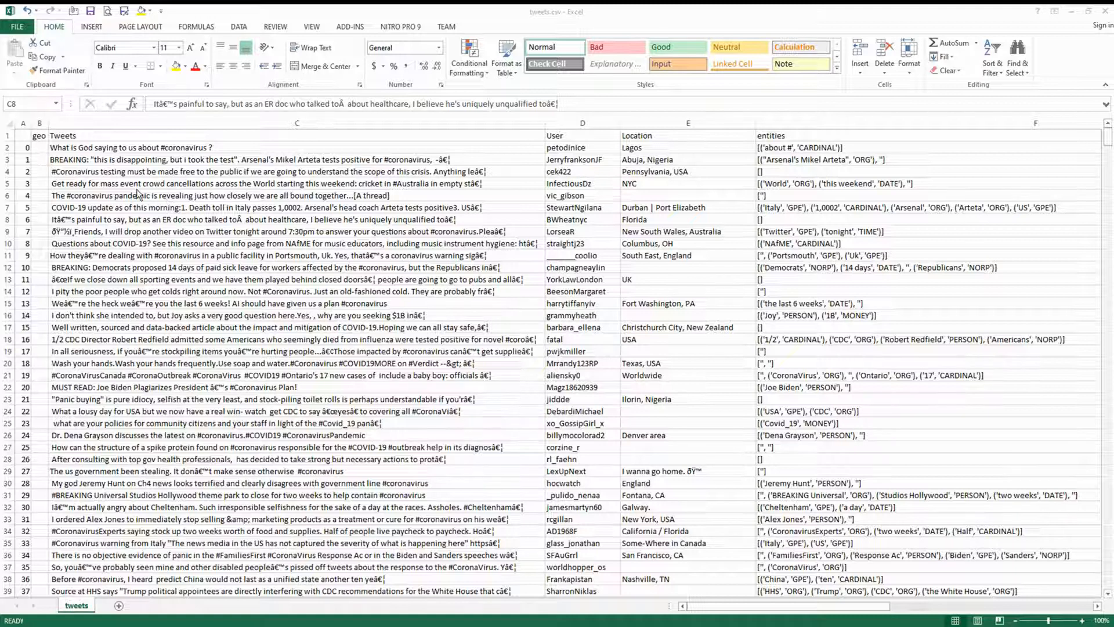
- Switch to tweets.csv in Excel and examine its Tweets, User, Location, entities, sentiment and Country columns
left_click(103, 137)
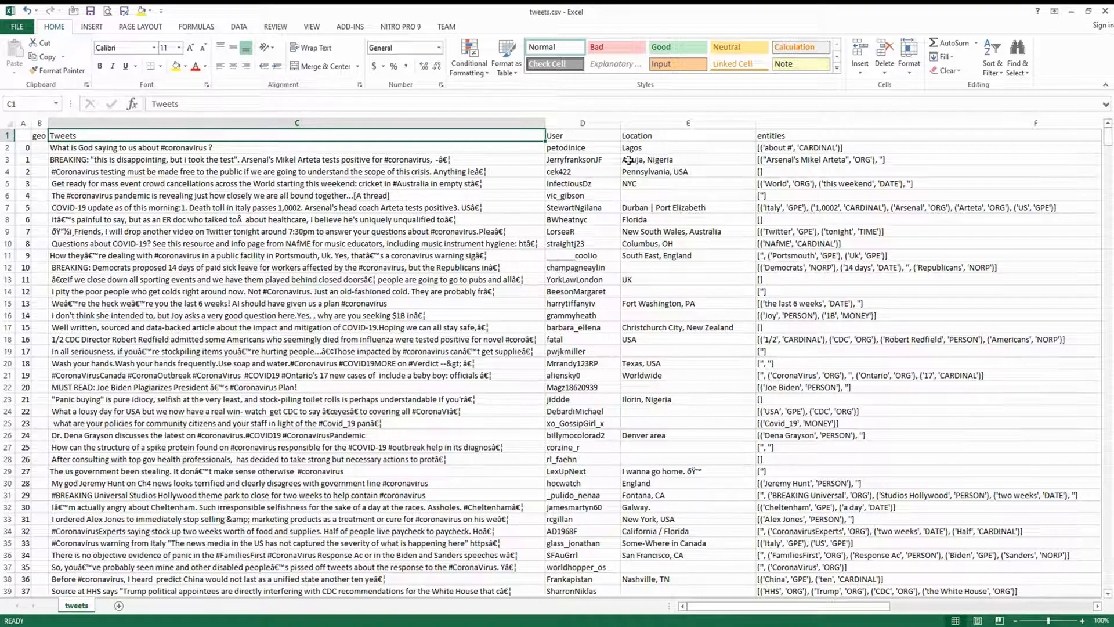
left_click(711, 136)
left_click(594, 137)
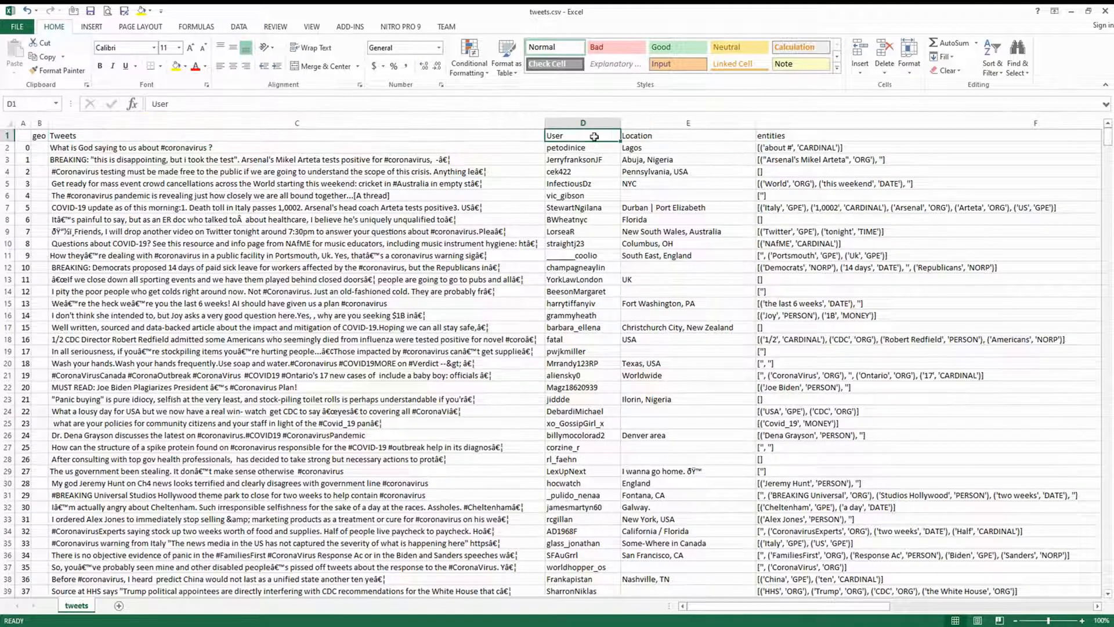
left_click_drag(851, 611, 1003, 615)
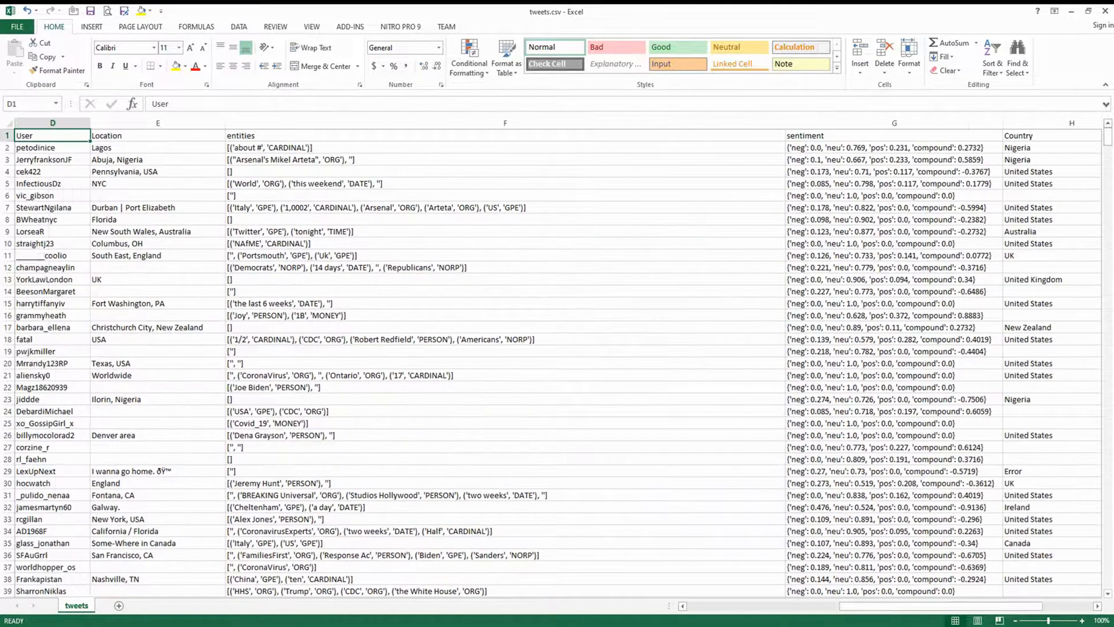
left_click(136, 136)
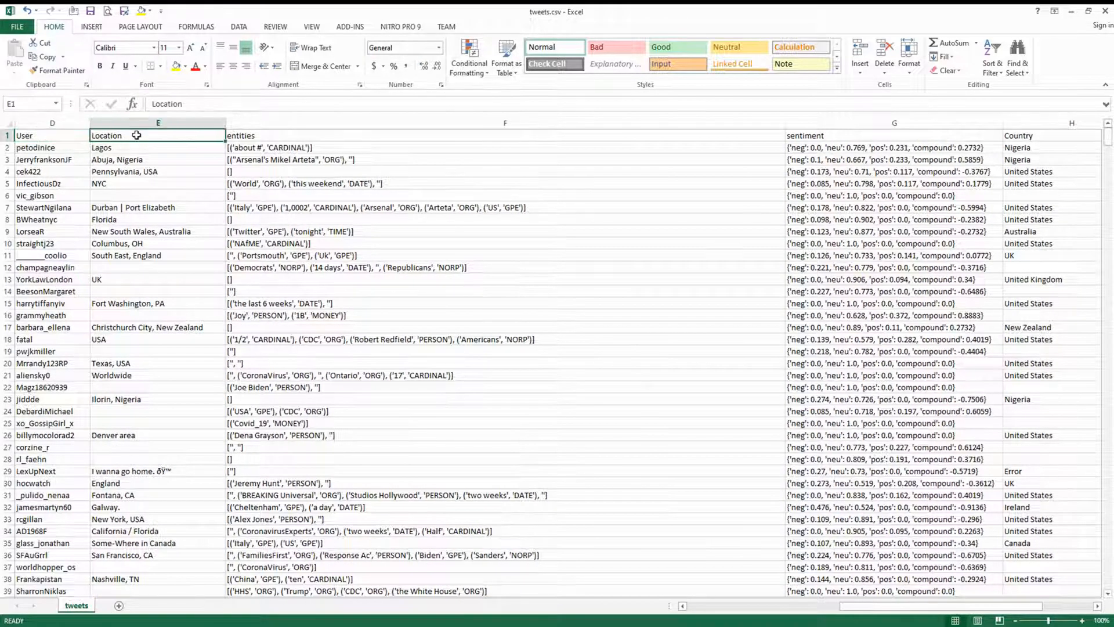
left_click(1026, 138)
- Examine the blank cells in the Country column of tweets.csv against their Location entries
left_click(1020, 196)
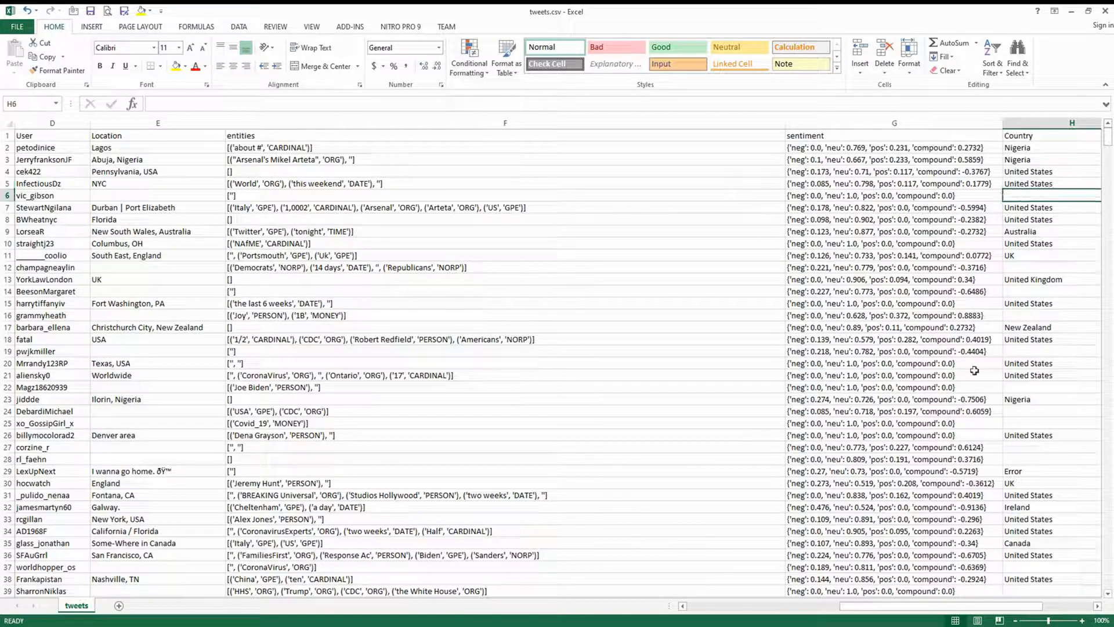
left_click(1033, 267)
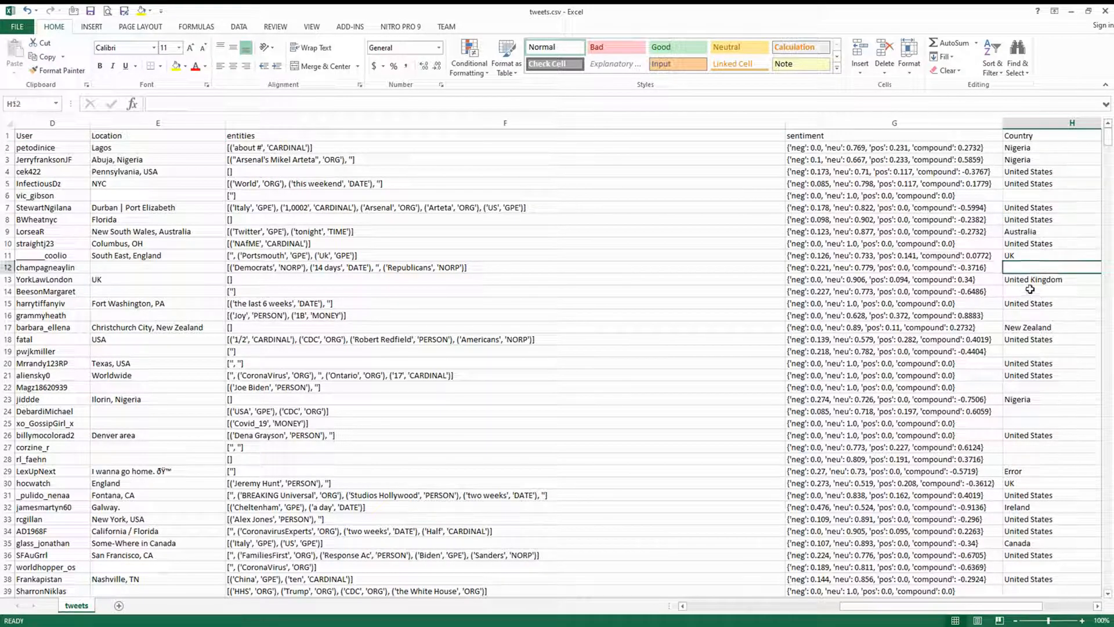
left_click(1025, 292)
left_click(1025, 315)
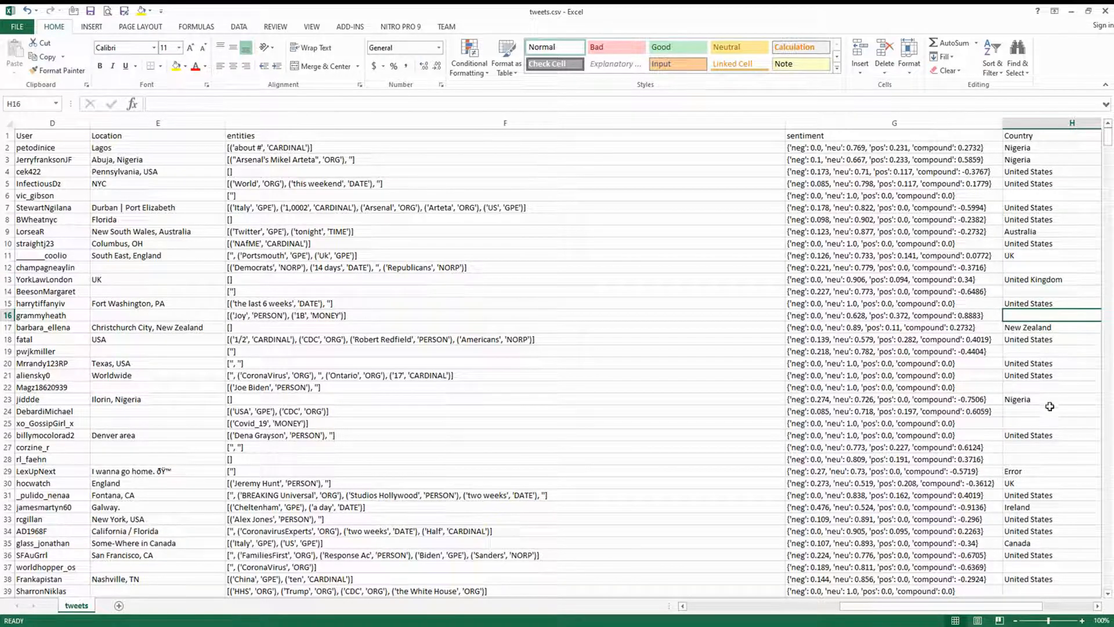
left_click(1039, 351)
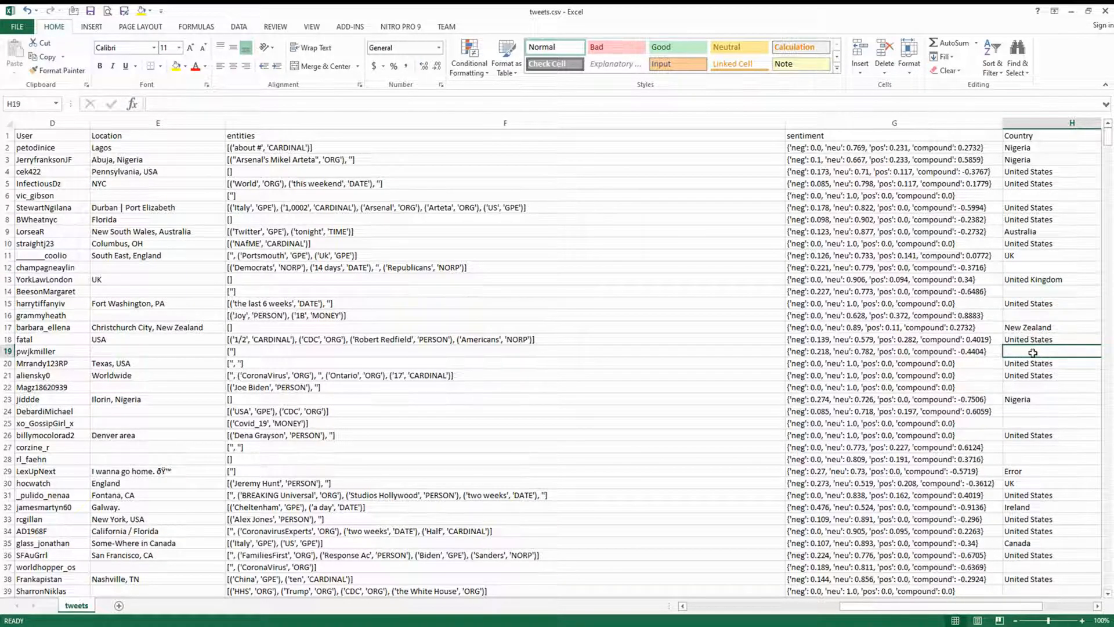
left_click(1034, 387)
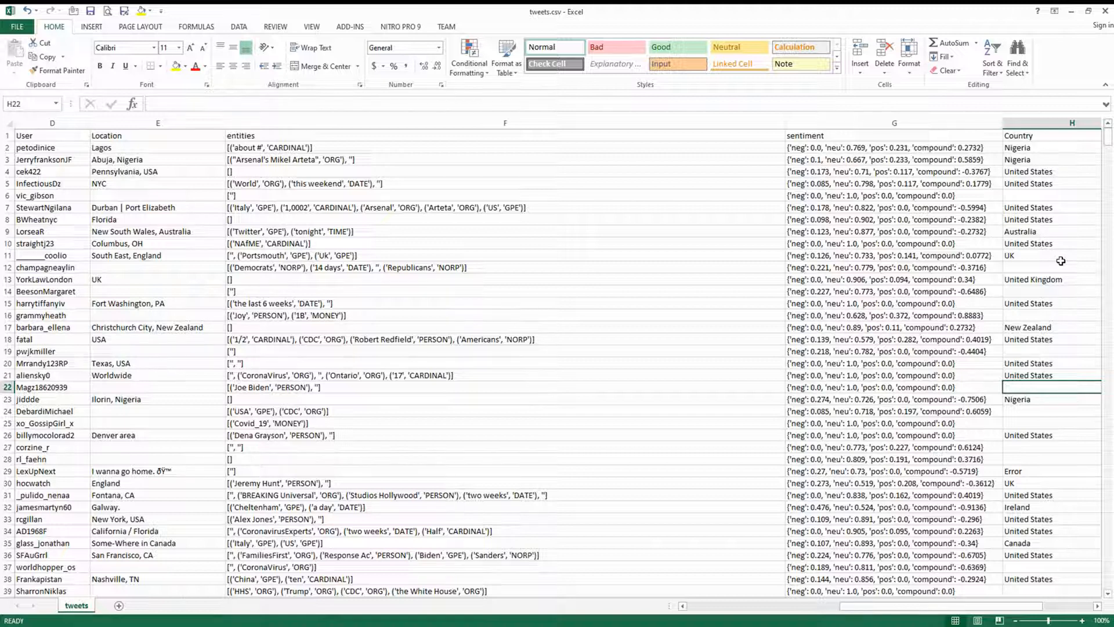
left_click(1057, 196)
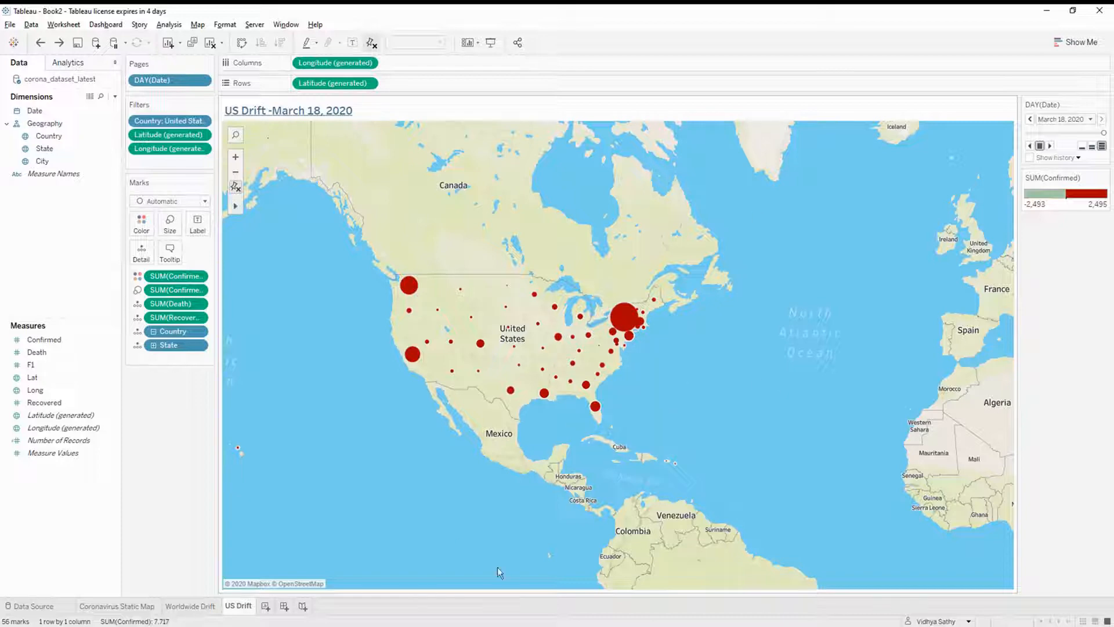
- Add a new worksheet and connect the workbook to the text file tweets.csv as a new data source
left_click(266, 606)
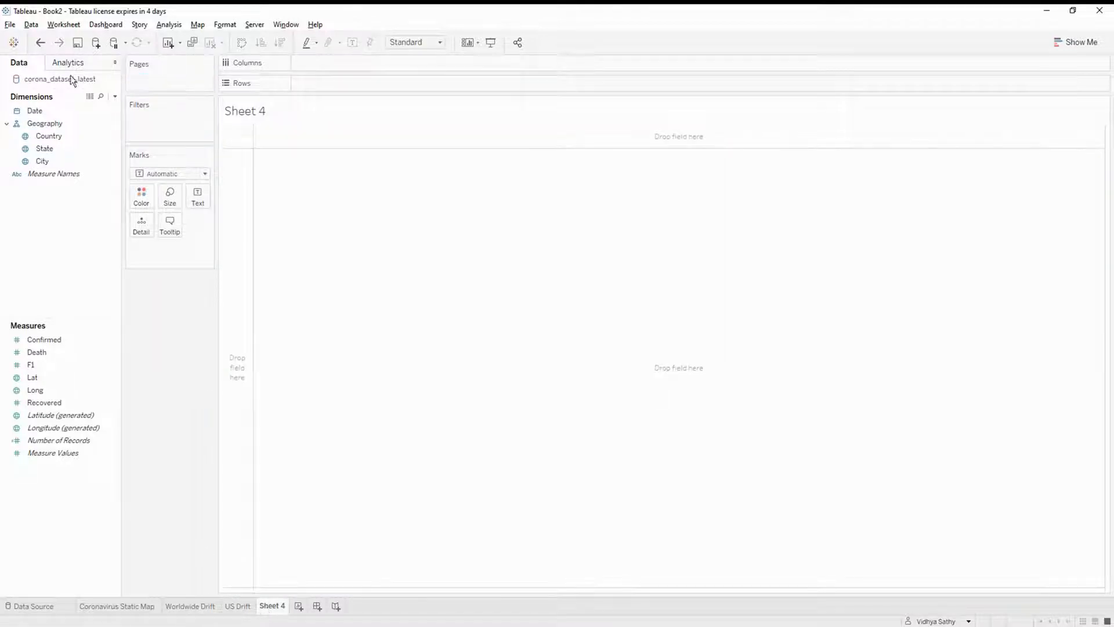
left_click(31, 24)
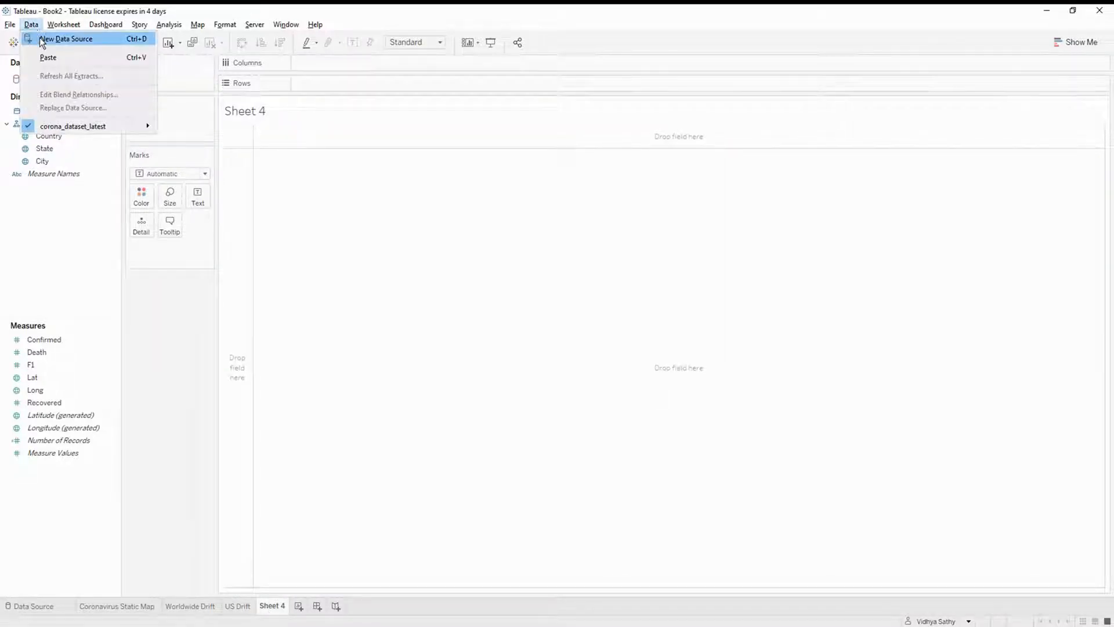
left_click(40, 38)
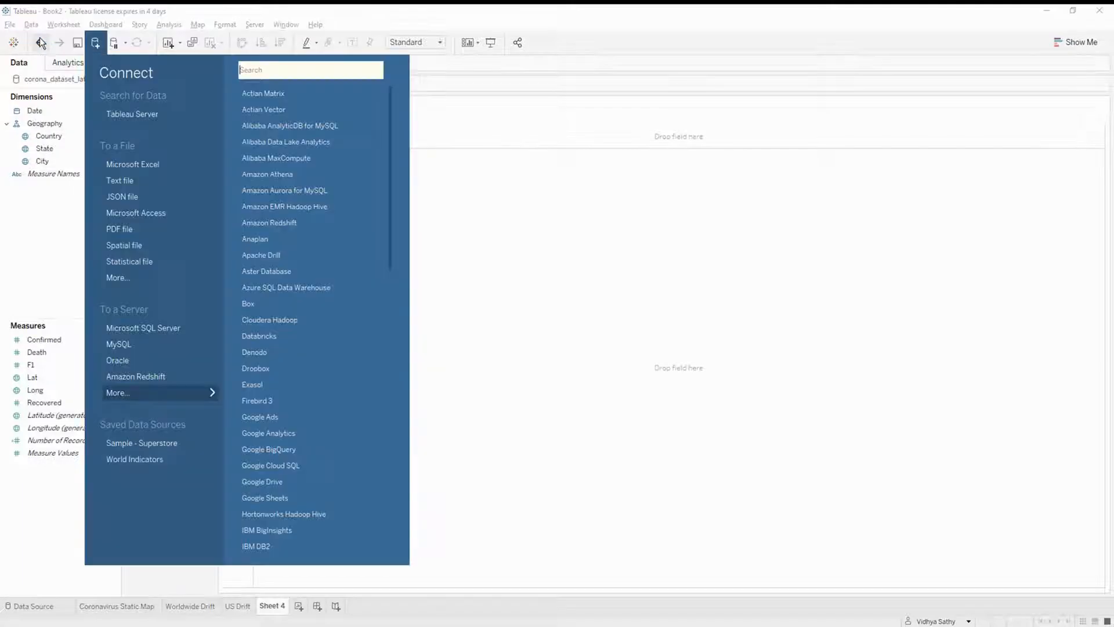
left_click(142, 180)
left_click(200, 119)
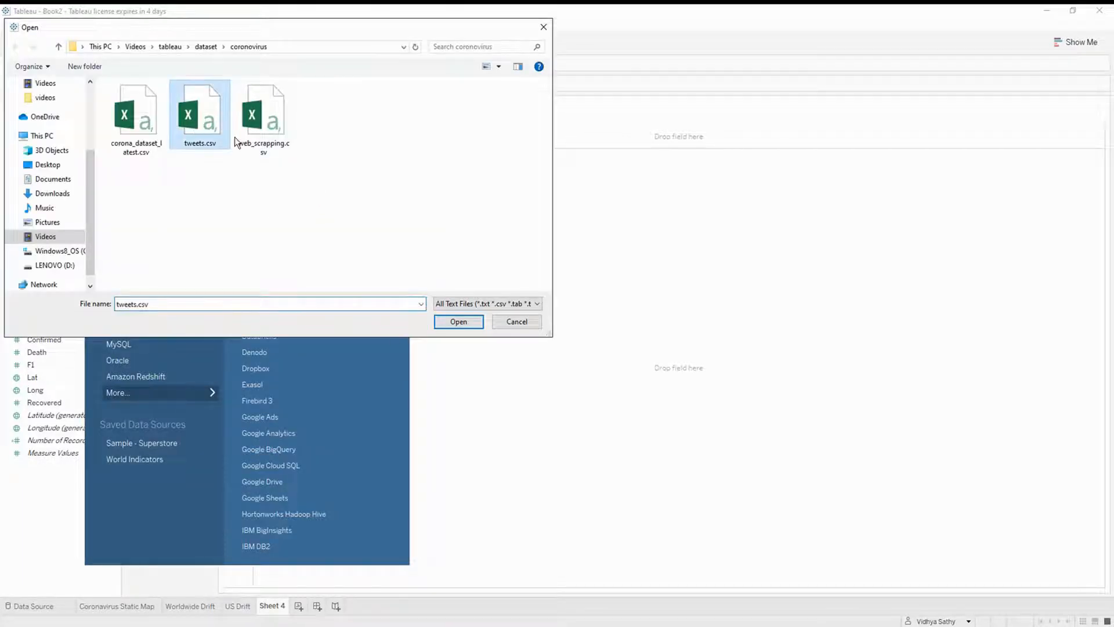
left_click(448, 324)
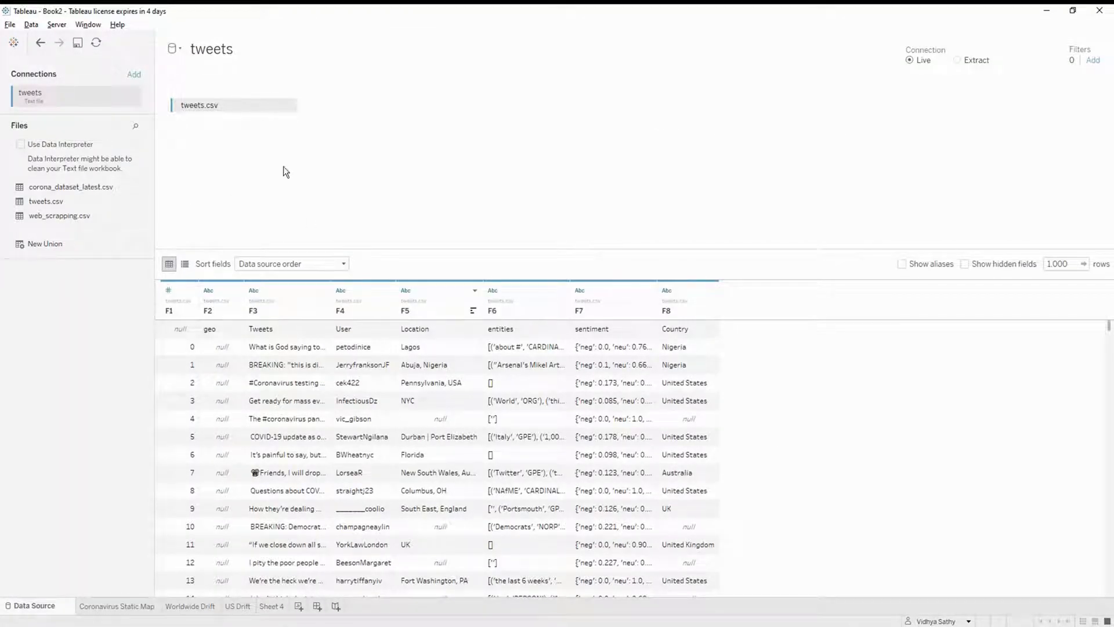
- Take the field names of tweets.csv from its first row and return to Sheet 4
left_click(287, 105)
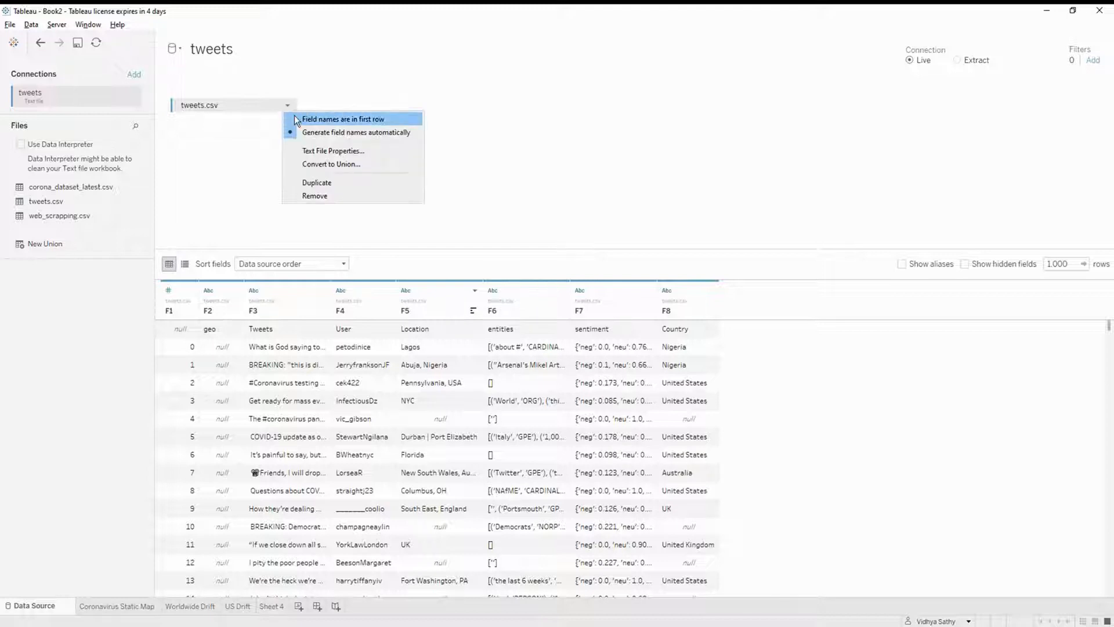
left_click(294, 116)
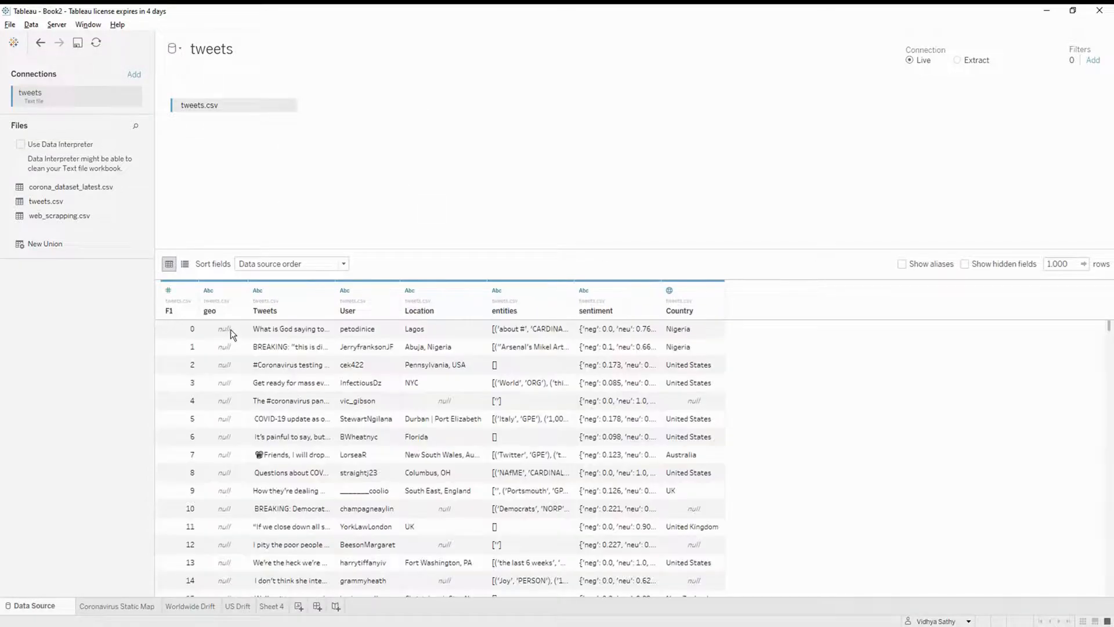
left_click(277, 608)
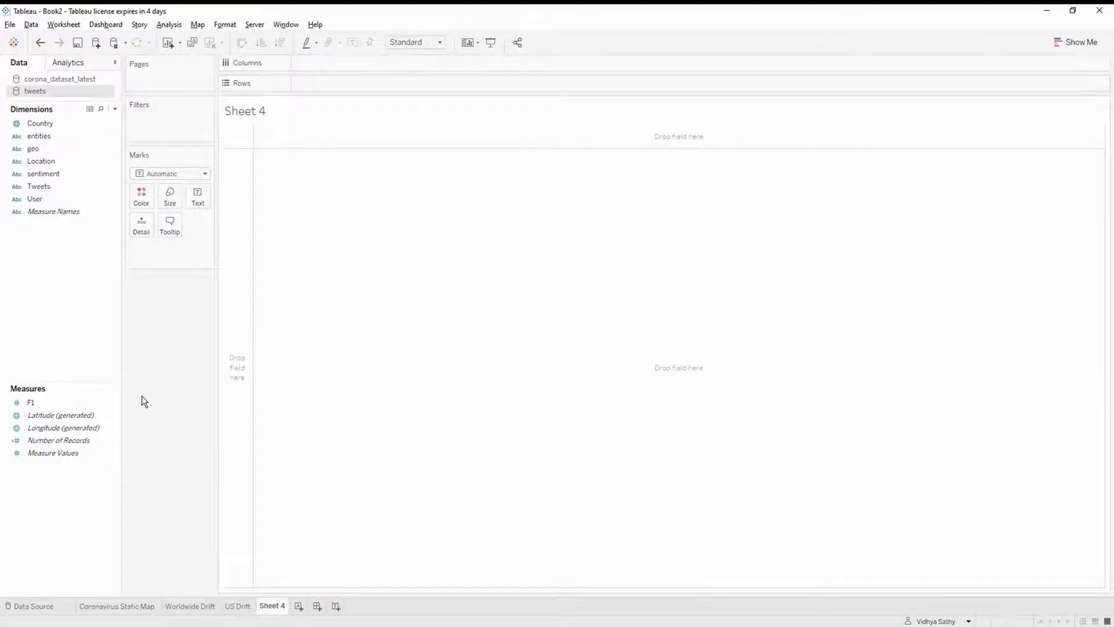
- List the Tweets field as rows on Sheet 4 and add Country from tweets as a detail of the marks
left_click(51, 172)
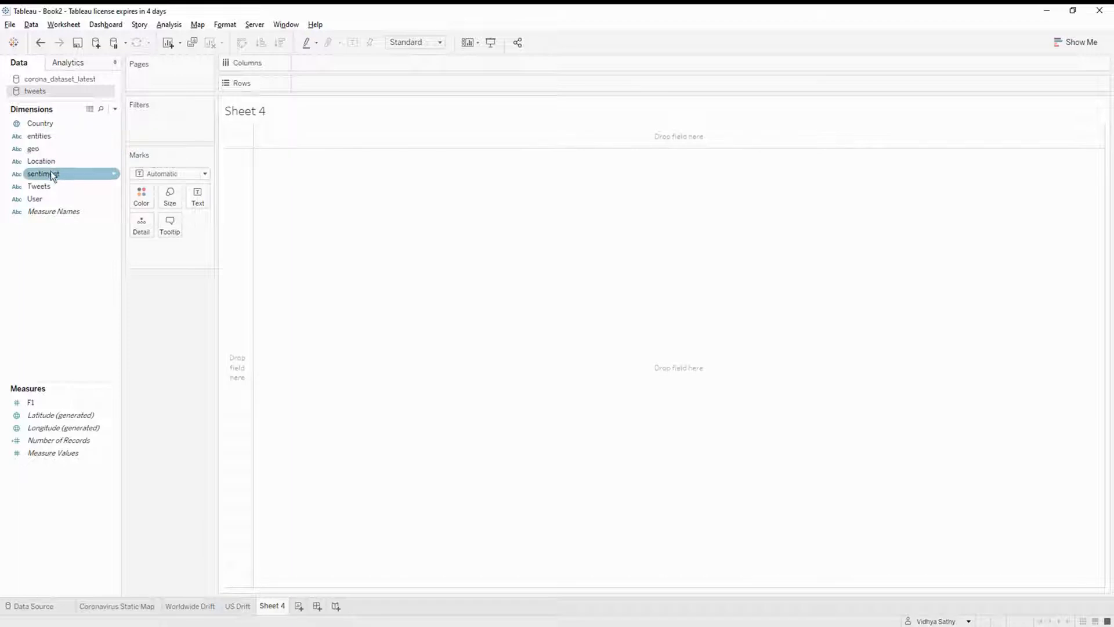
left_click_drag(50, 184, 341, 80)
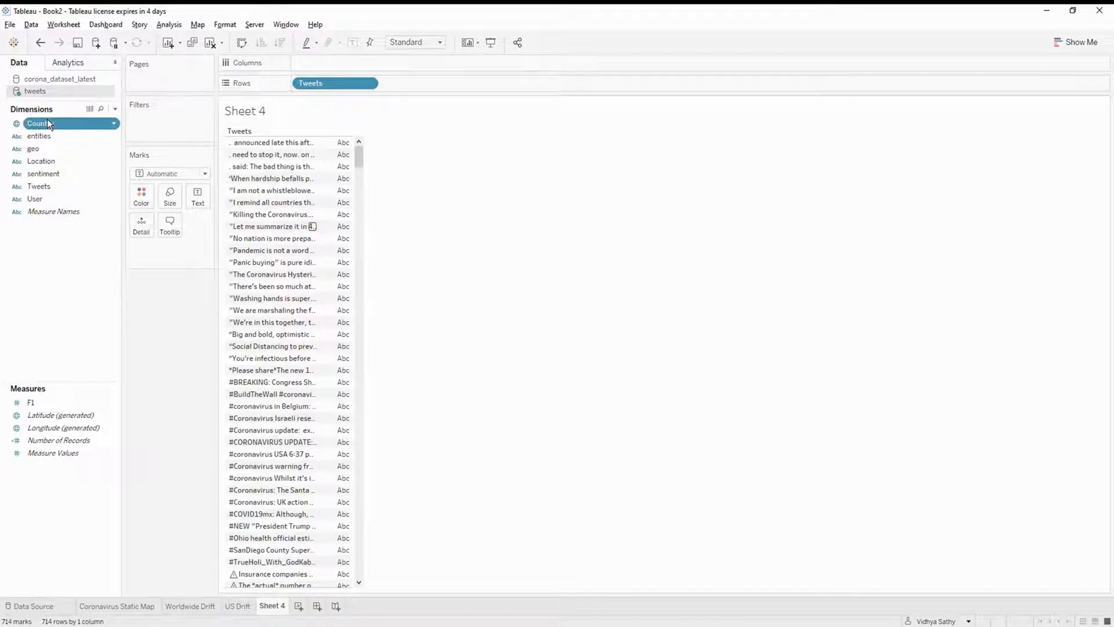
left_click_drag(47, 122, 146, 227)
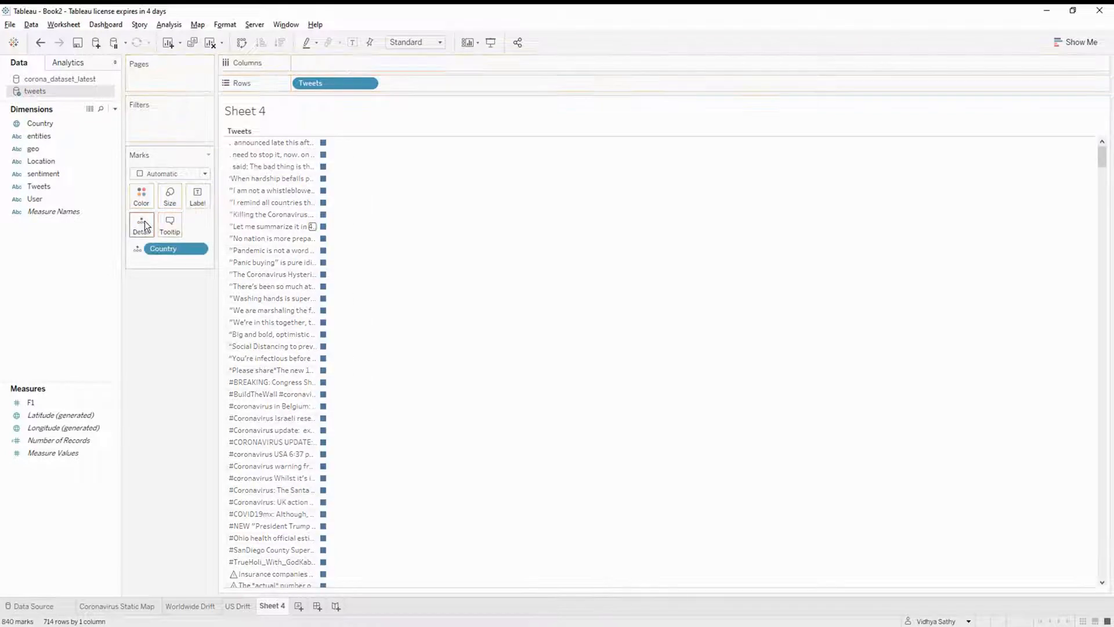
- Examine how the Country field links corona_dataset_latest to the tweets data source
left_click(95, 77)
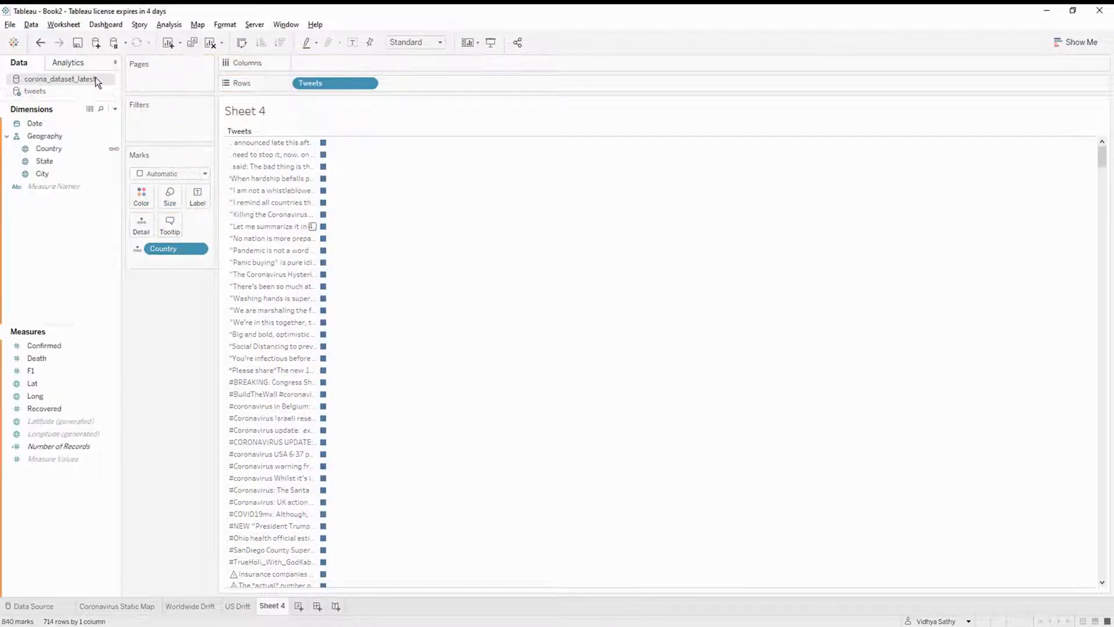
left_click(99, 149)
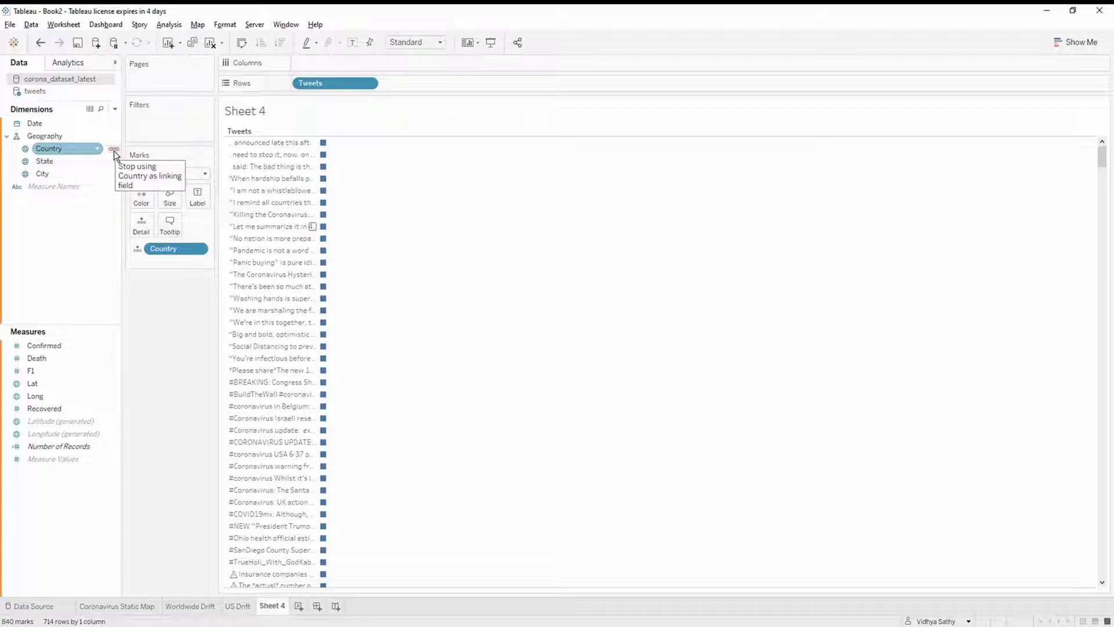
left_click(67, 93)
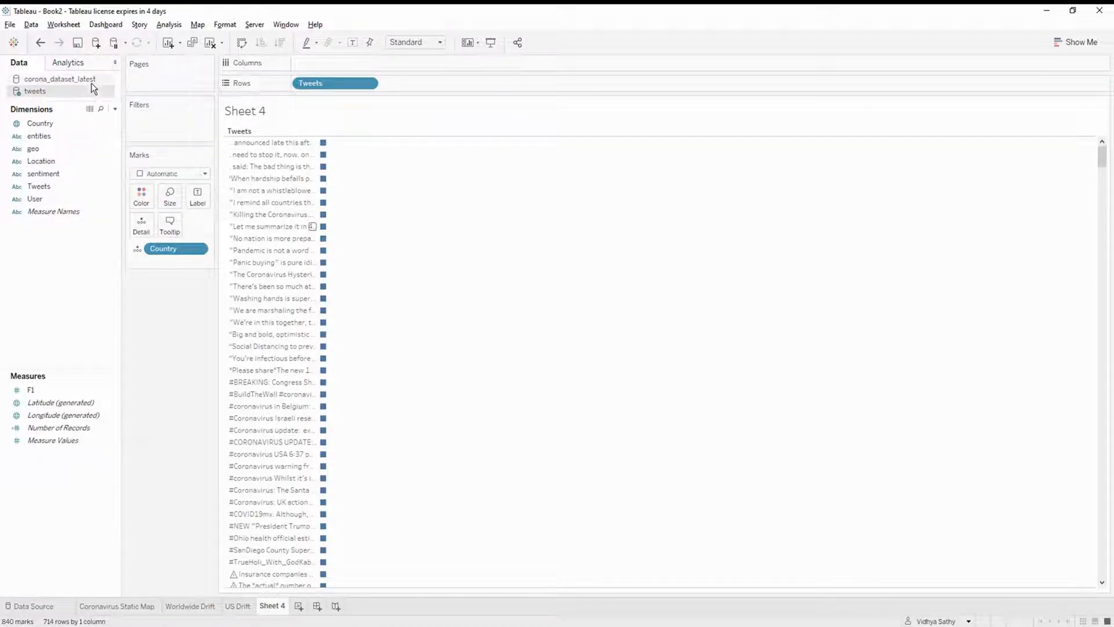
left_click(93, 80)
left_click(100, 148)
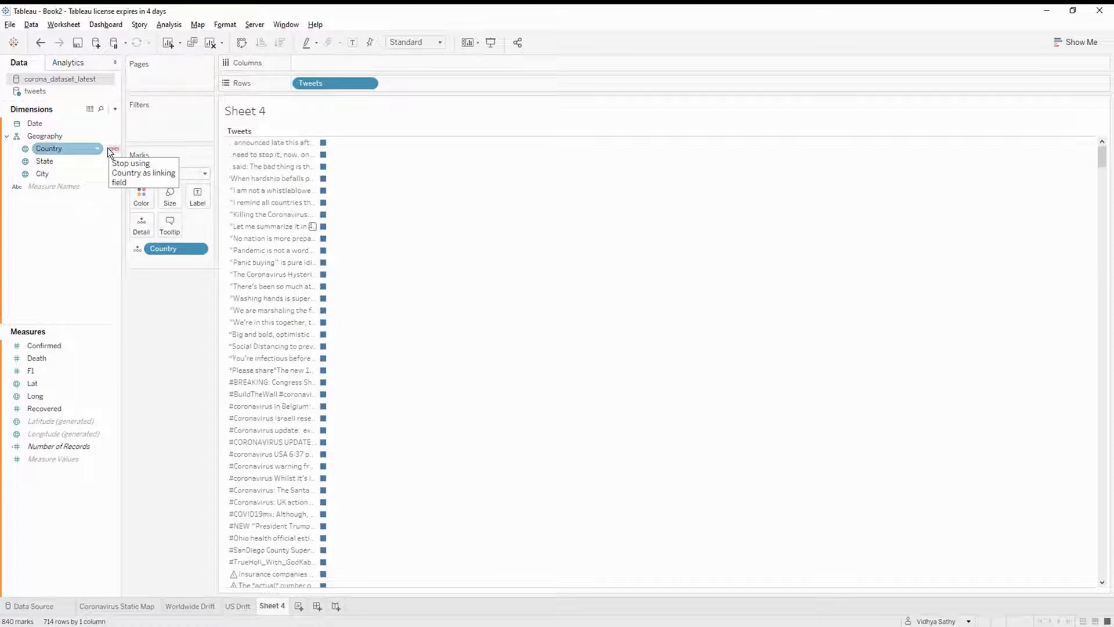
left_click(113, 149)
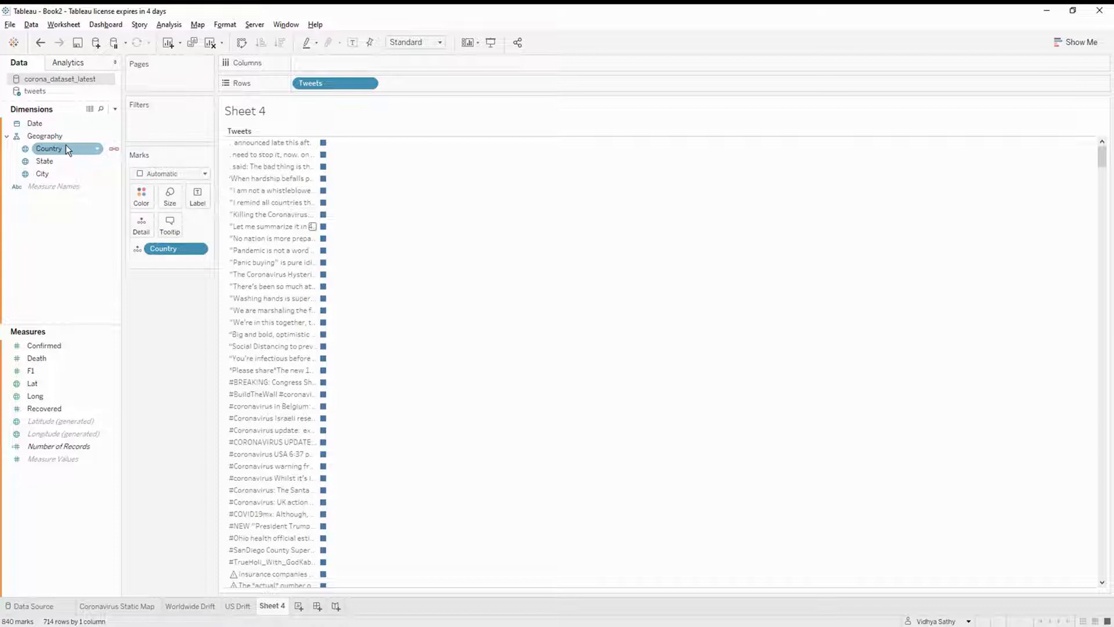
- Examine the blend relationship between tweets and corona_dataset_latest and its custom field mapping options, without keeping any change
left_click(32, 25)
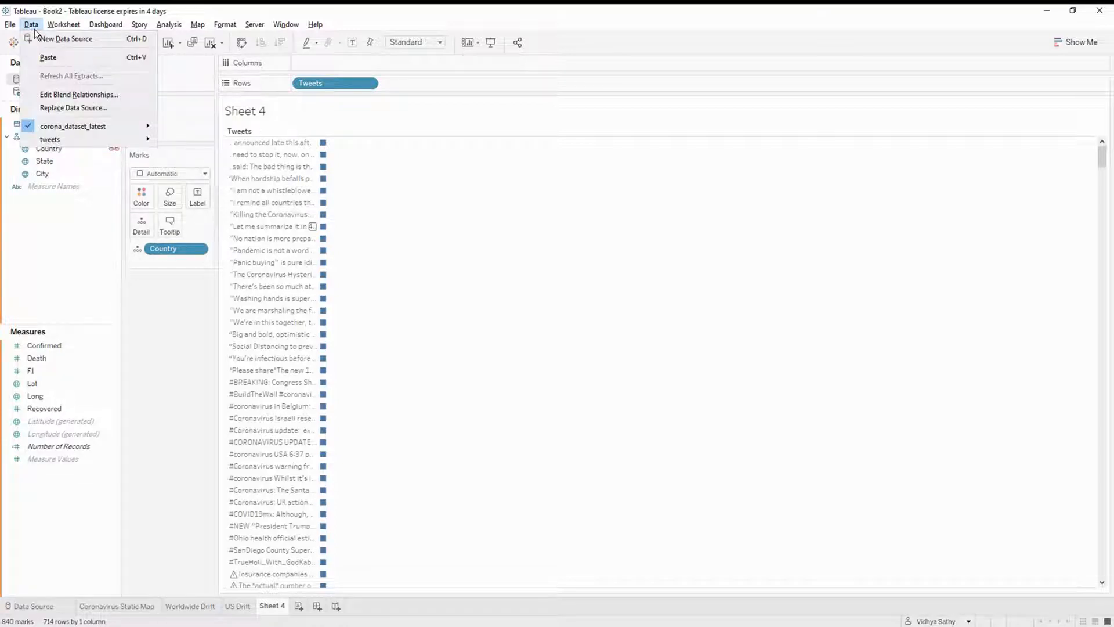
left_click(41, 94)
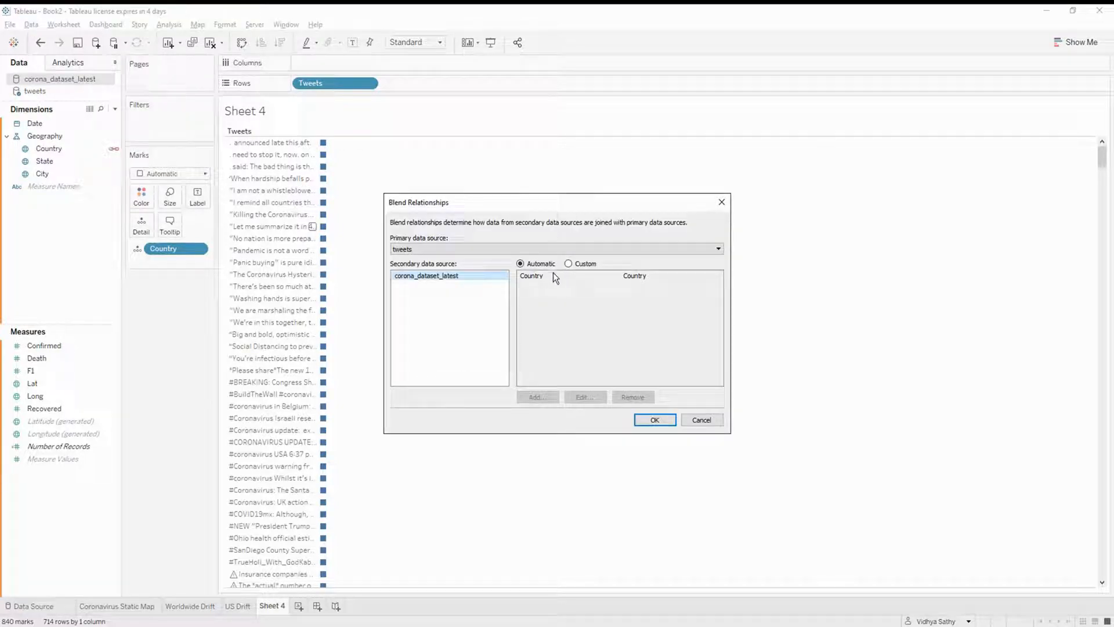
left_click(575, 265)
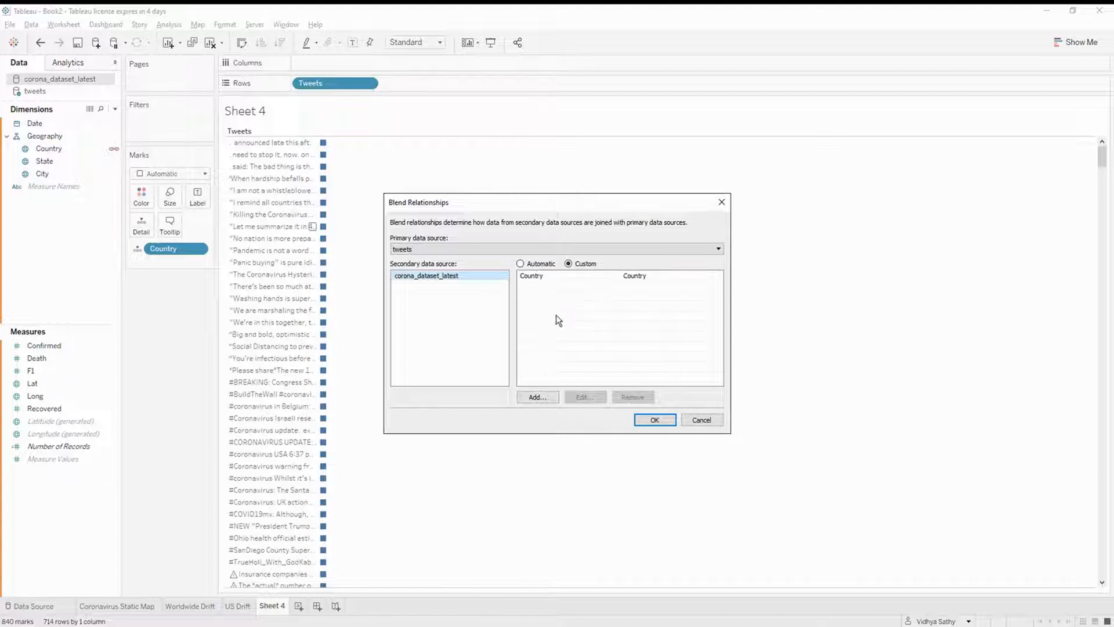
left_click(538, 398)
left_click(703, 420)
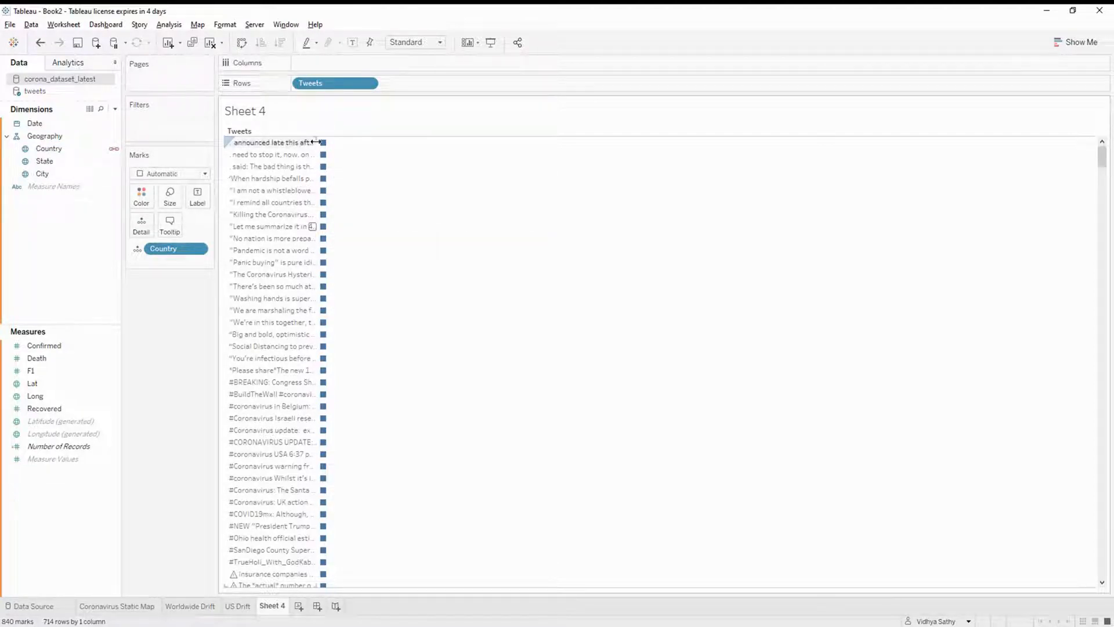
- Widen the Tweets column to show more of each tweet and rename the sheet as Twitter Trend
left_click_drag(317, 145, 528, 220)
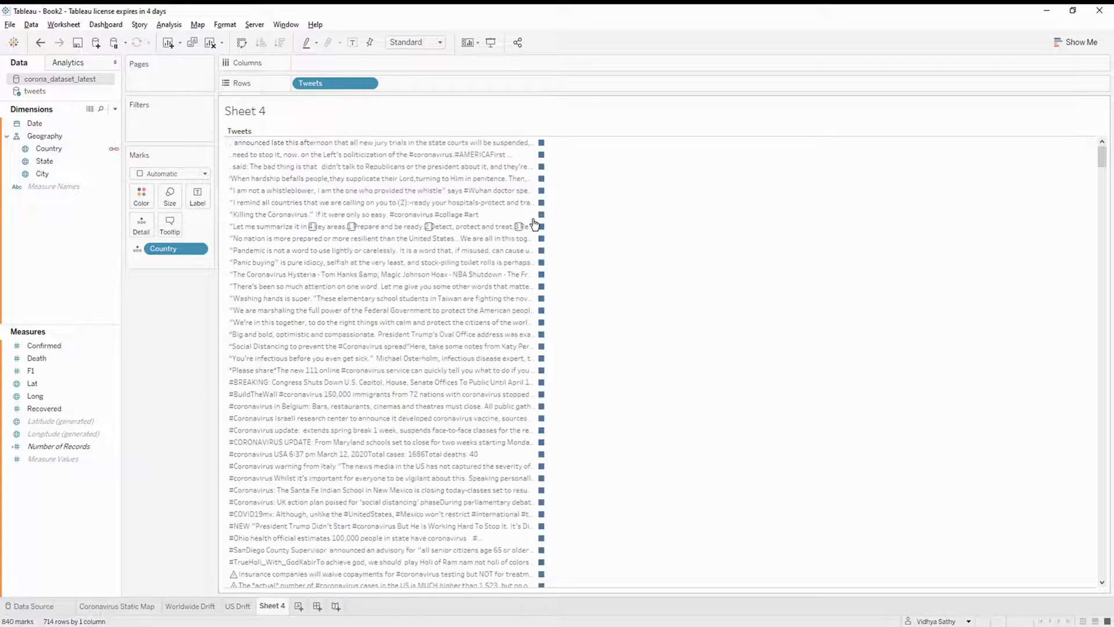
double_click(283, 605)
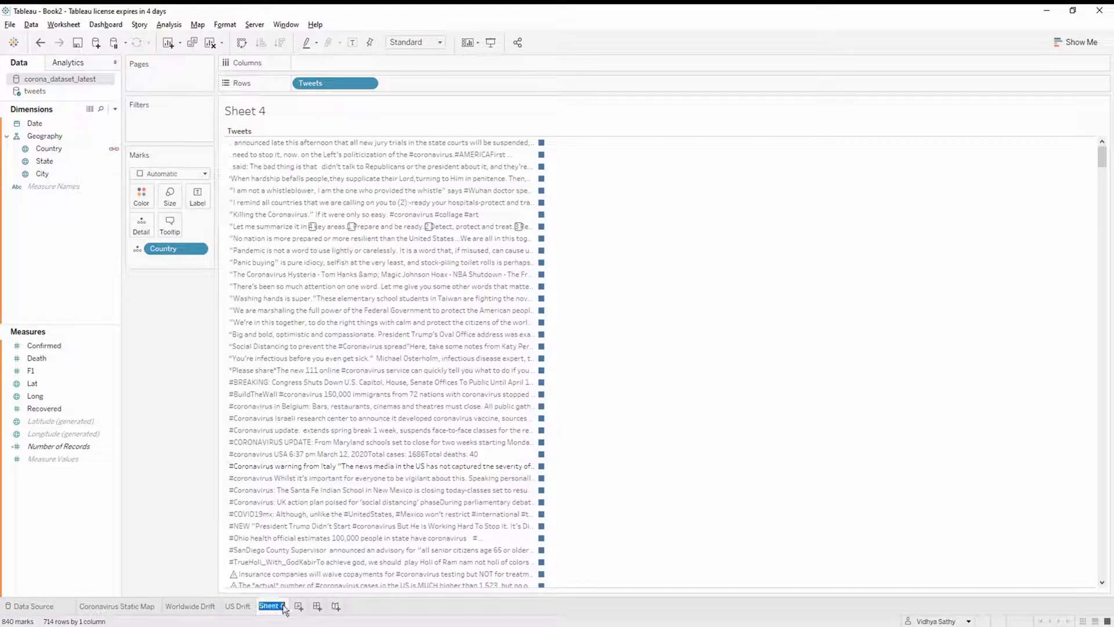
type("Twitter T")
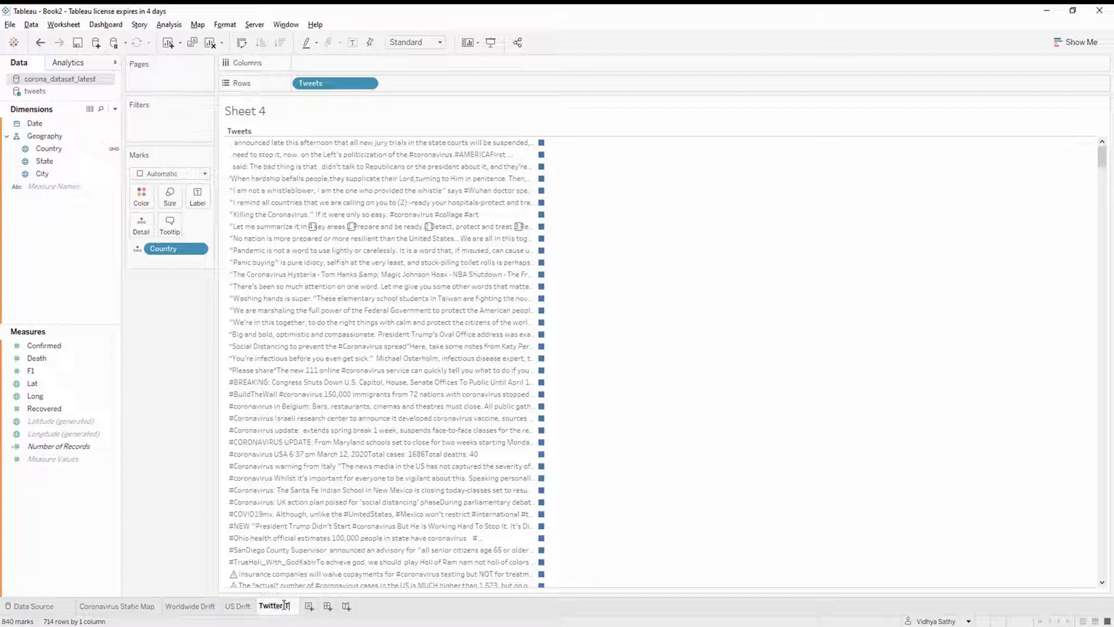
type("rend")
key("Return")
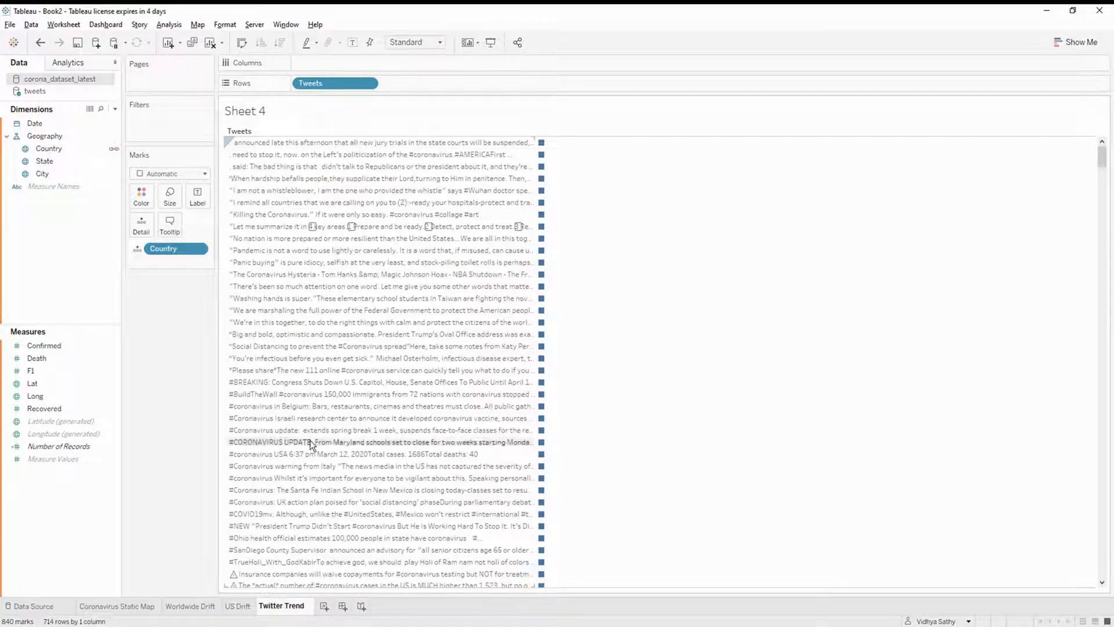
- Replace the sheet title's text with "Twitter Movement -" followed by the inserted Country field
double_click(255, 111)
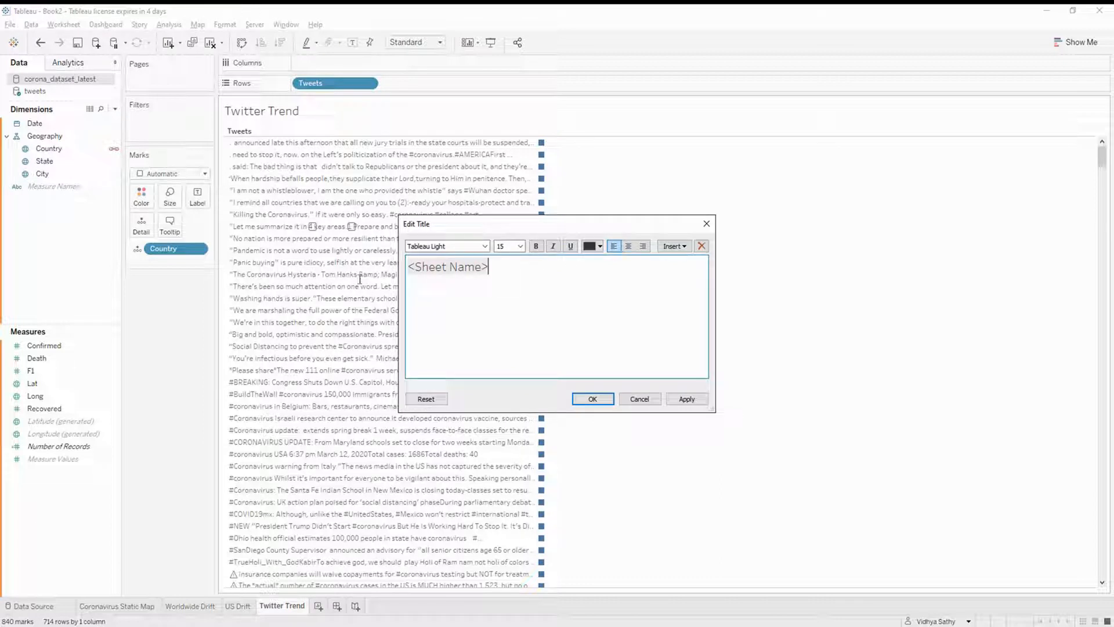
left_click_drag(484, 269, 405, 269)
type("Twitt")
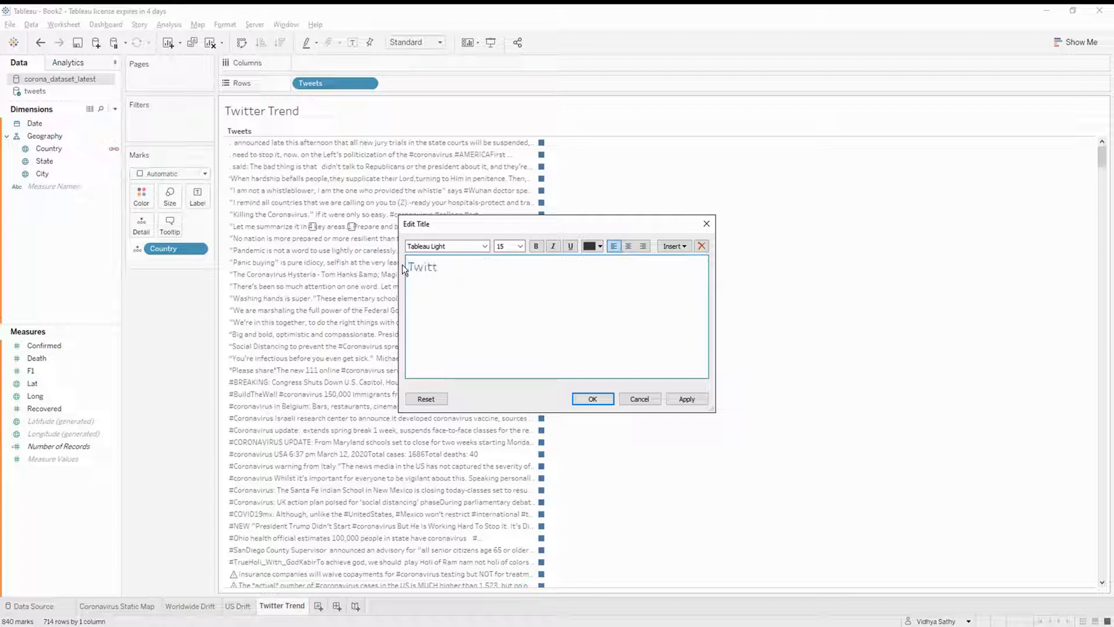
type("er Movement -")
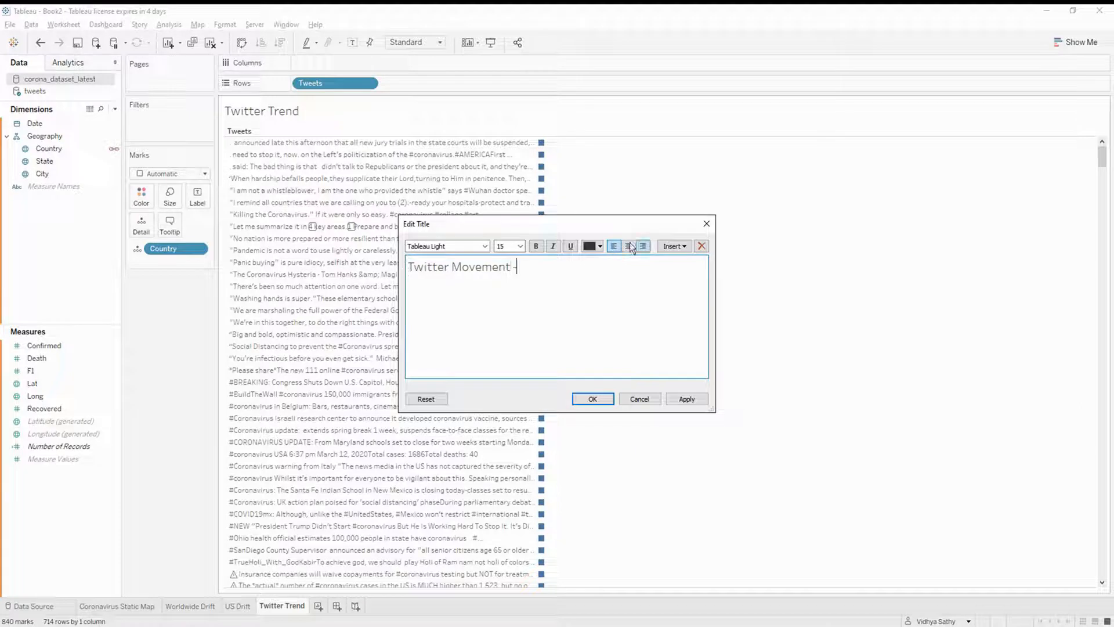
left_click(674, 246)
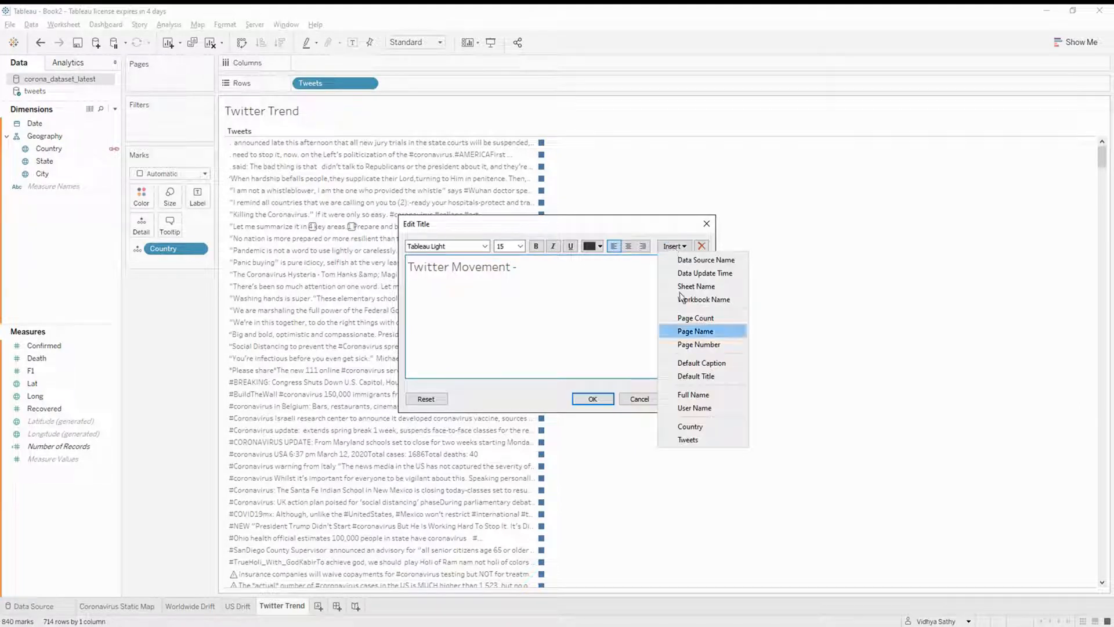
left_click(690, 427)
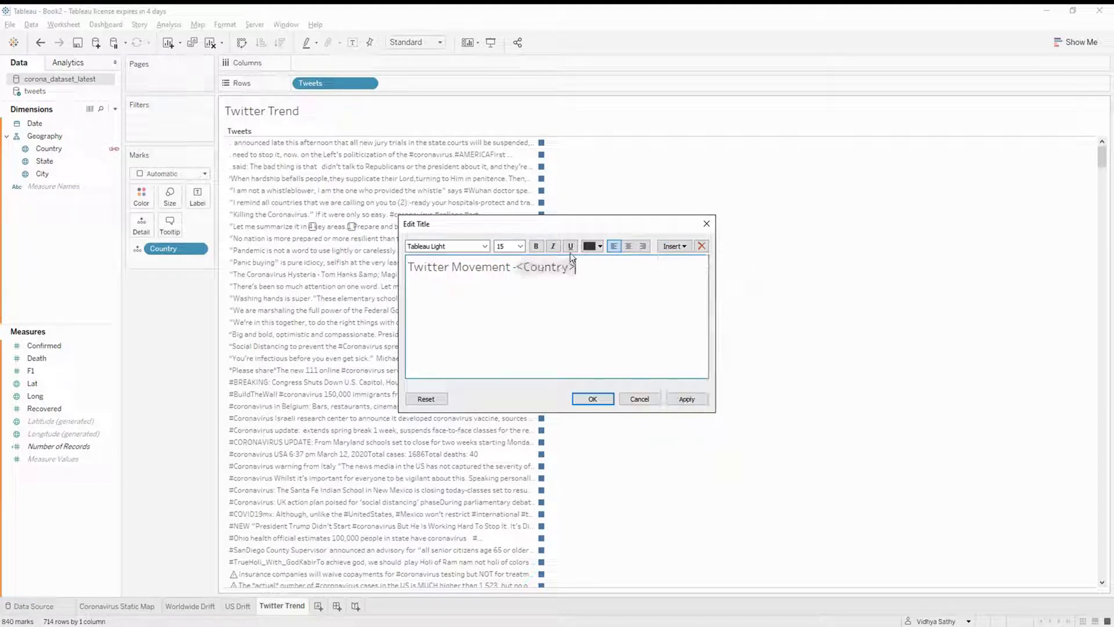
- Format the whole sheet title as 14 pt, bold, underlined and slate blue, and apply it
triple_click(560, 270)
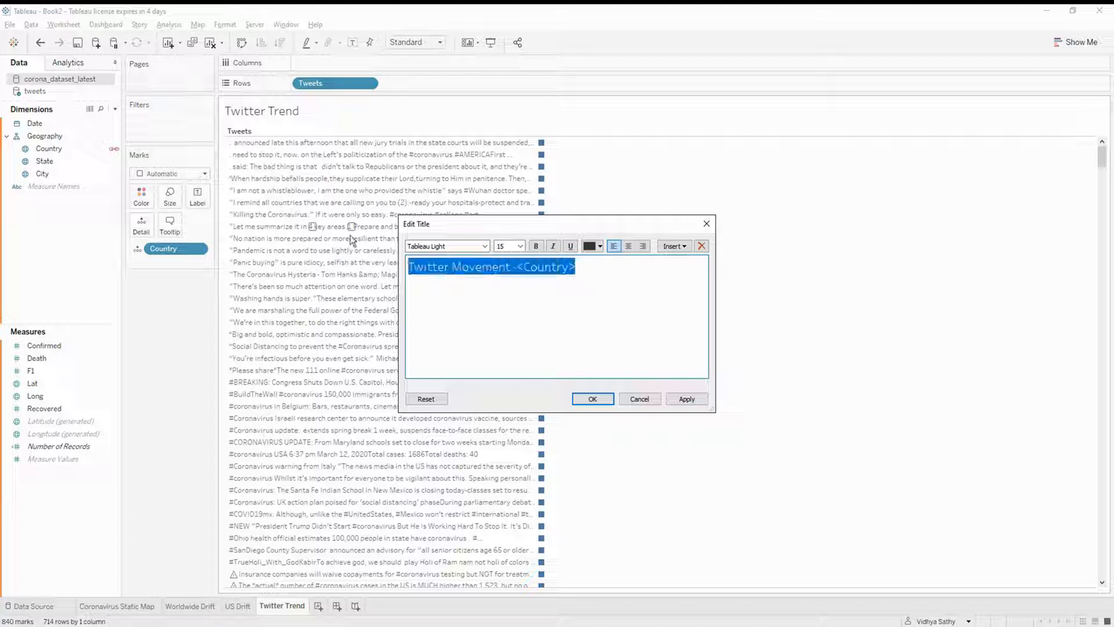
left_click(520, 246)
left_click(509, 296)
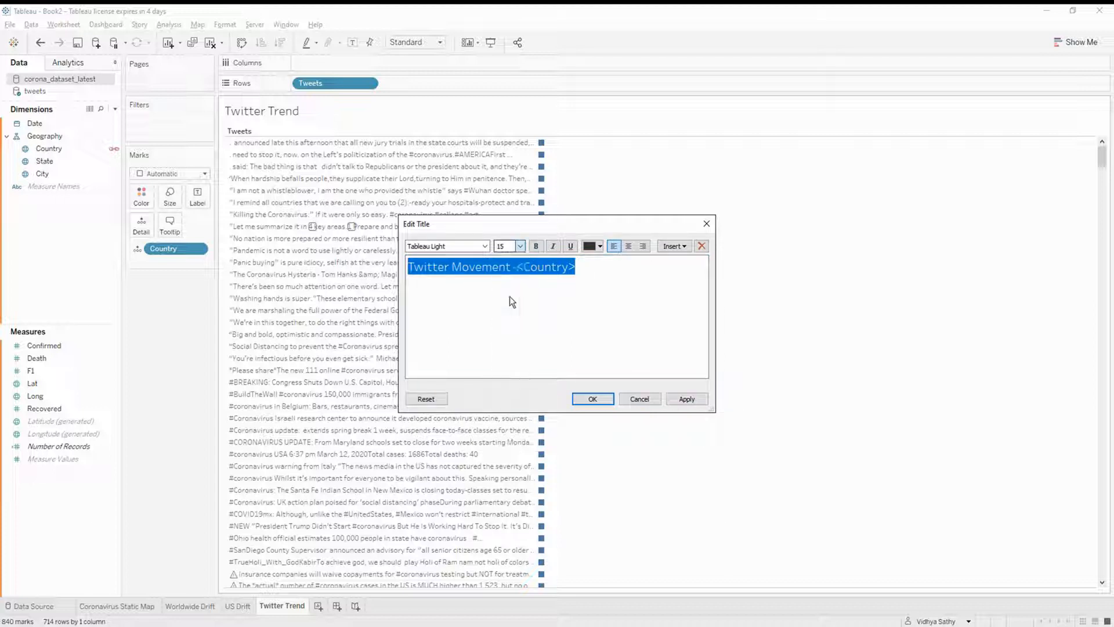
left_click(537, 248)
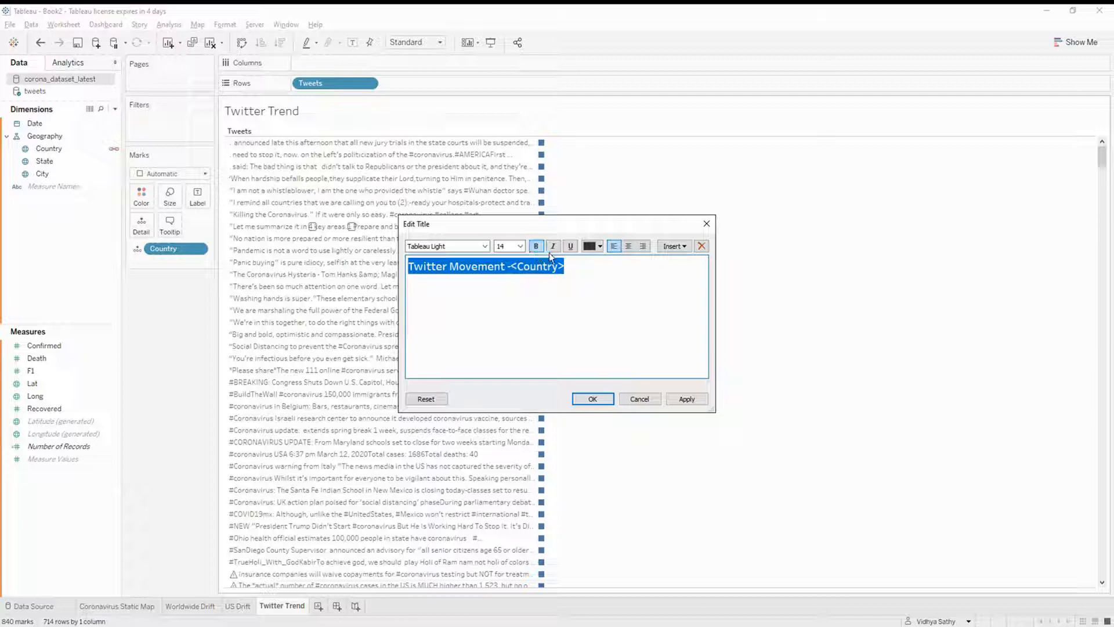
left_click(592, 246)
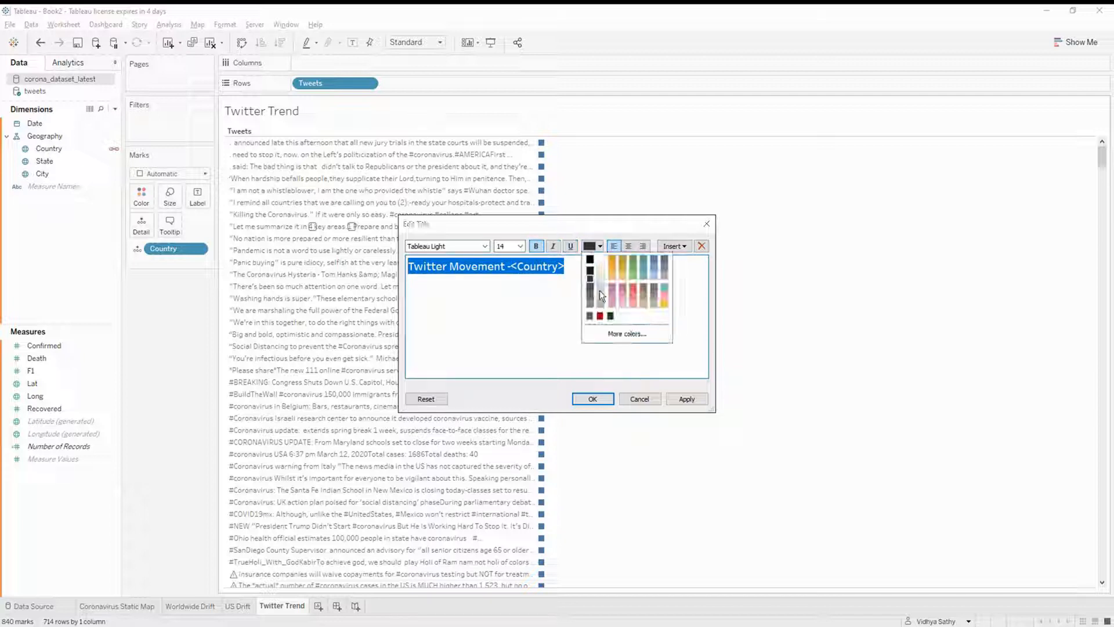
left_click(589, 316)
left_click(570, 247)
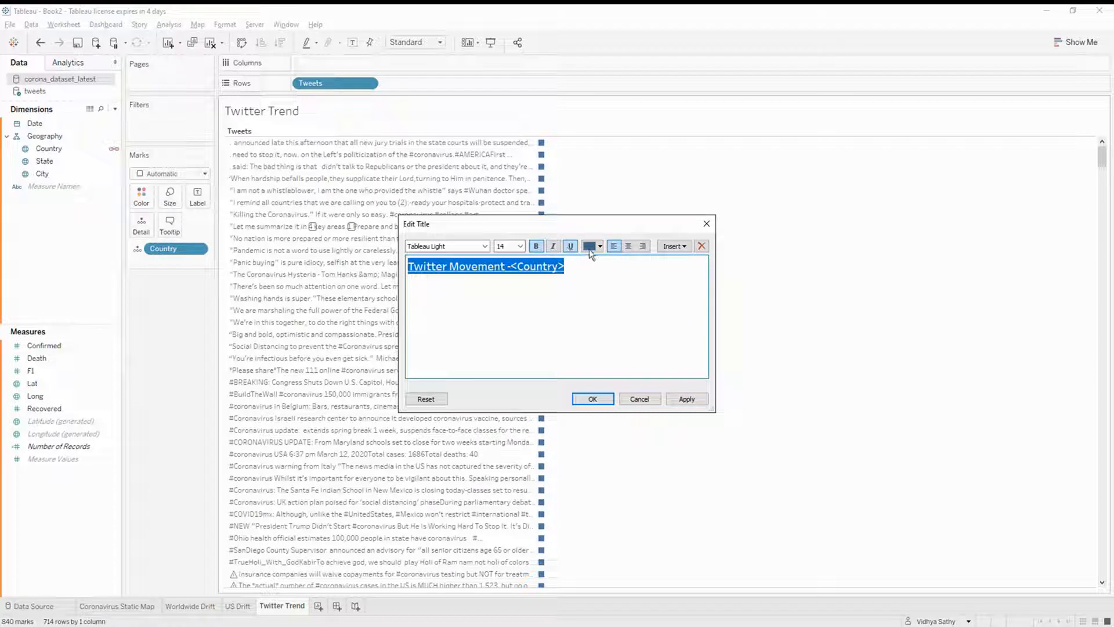
left_click(690, 398)
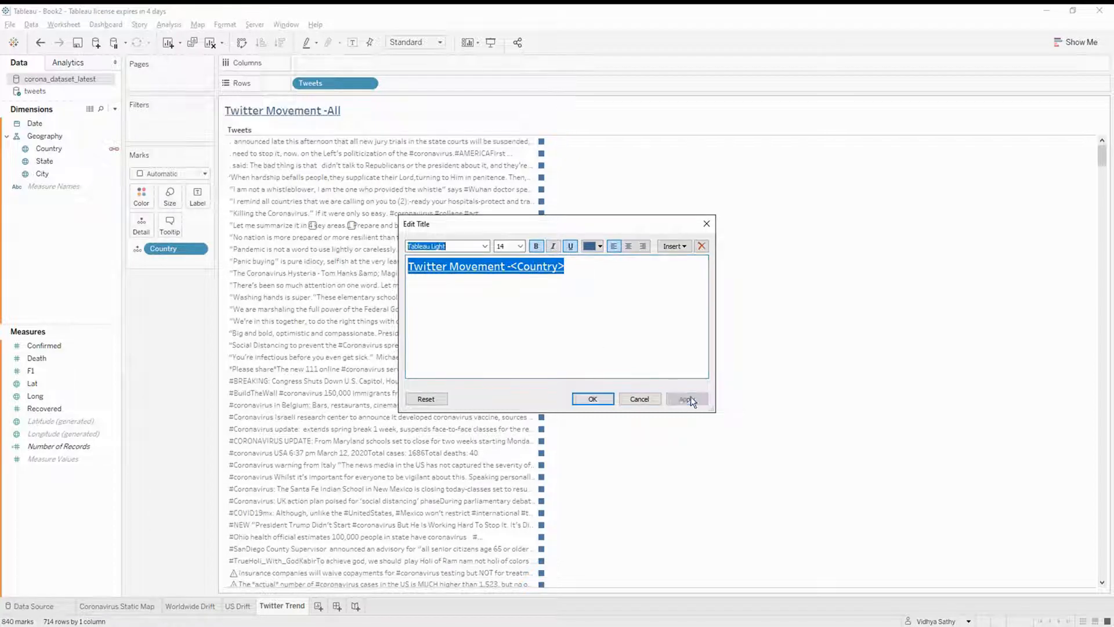
- Accept the formatted sheet title and widen the Tweets column further to show more text of each tweet
left_click(590, 399)
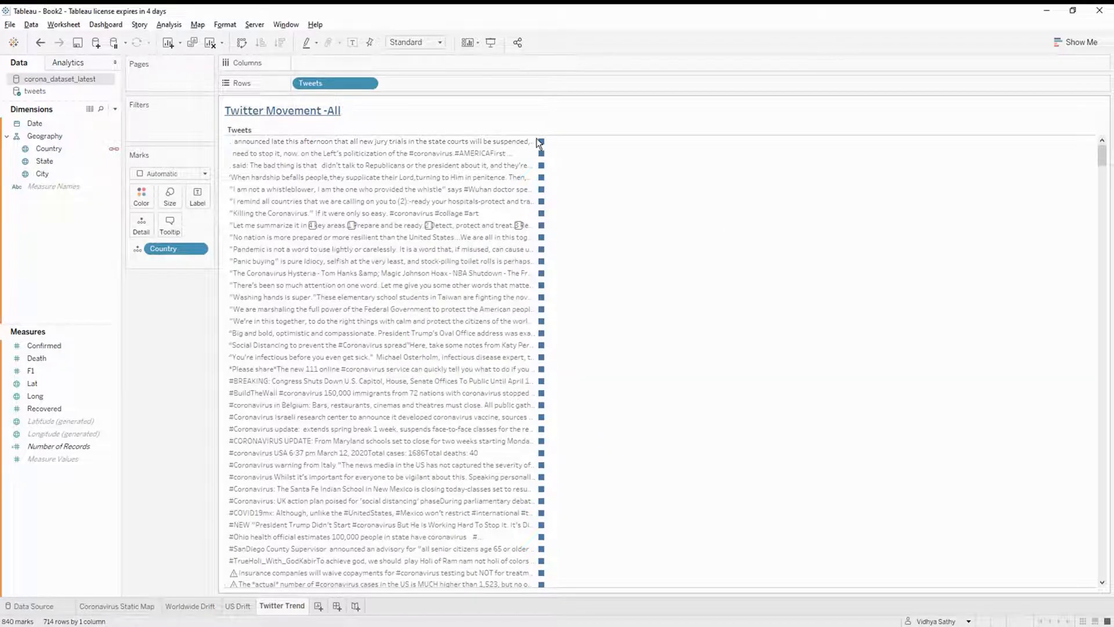
left_click_drag(563, 147, 667, 174)
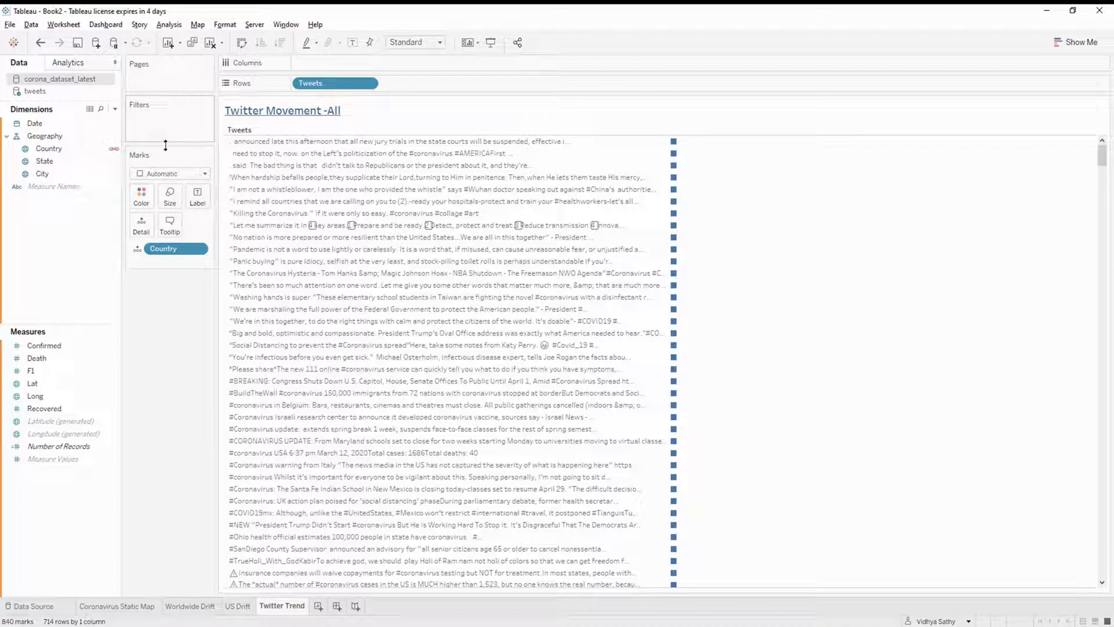
- Filter the Twitter Trend sheet by Country from corona_dataset_latest, with all values in the list selected
left_click_drag(44, 149, 145, 118)
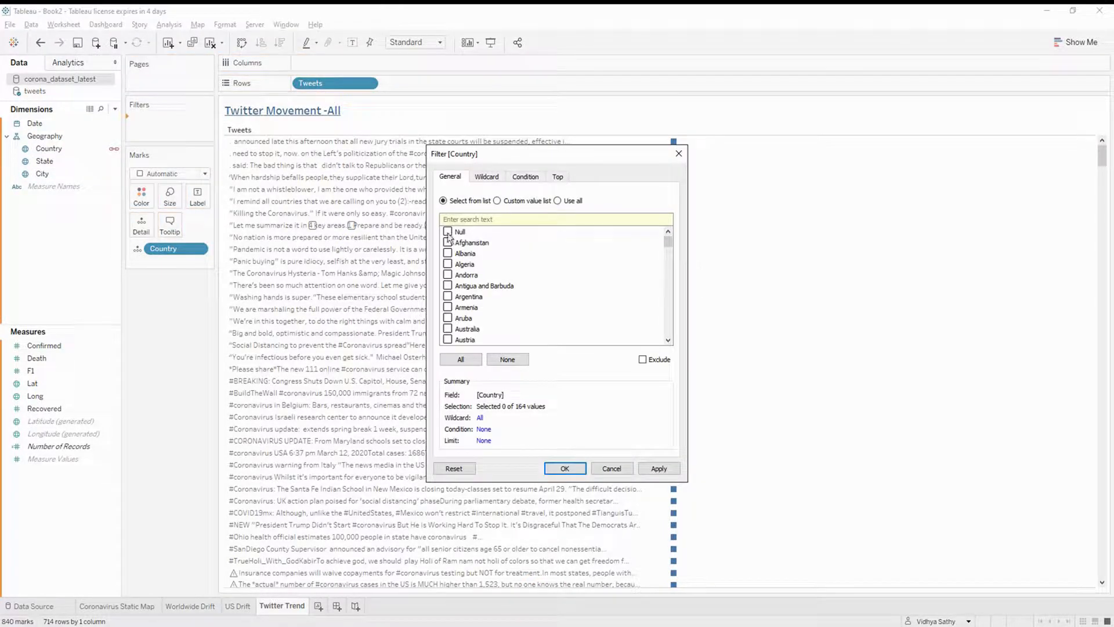
left_click(558, 201)
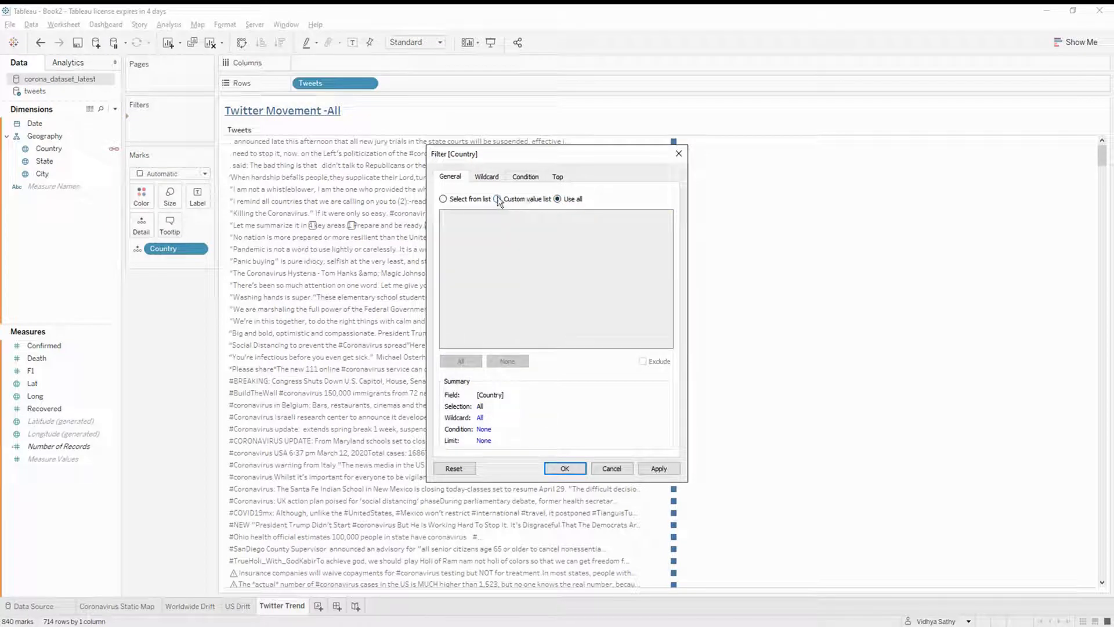
left_click(444, 199)
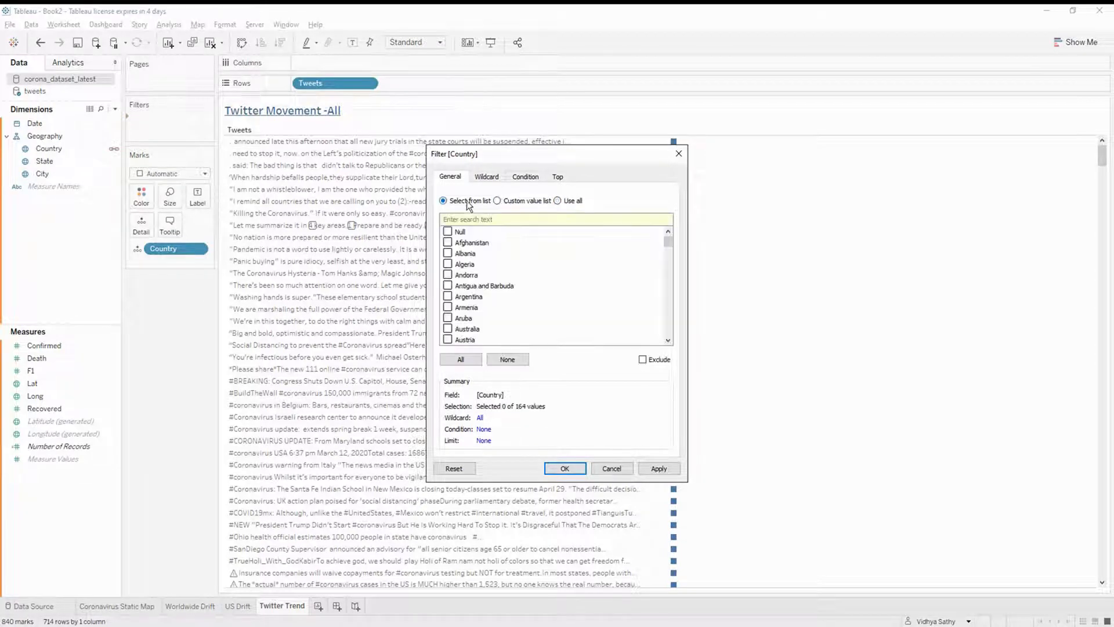
left_click(462, 358)
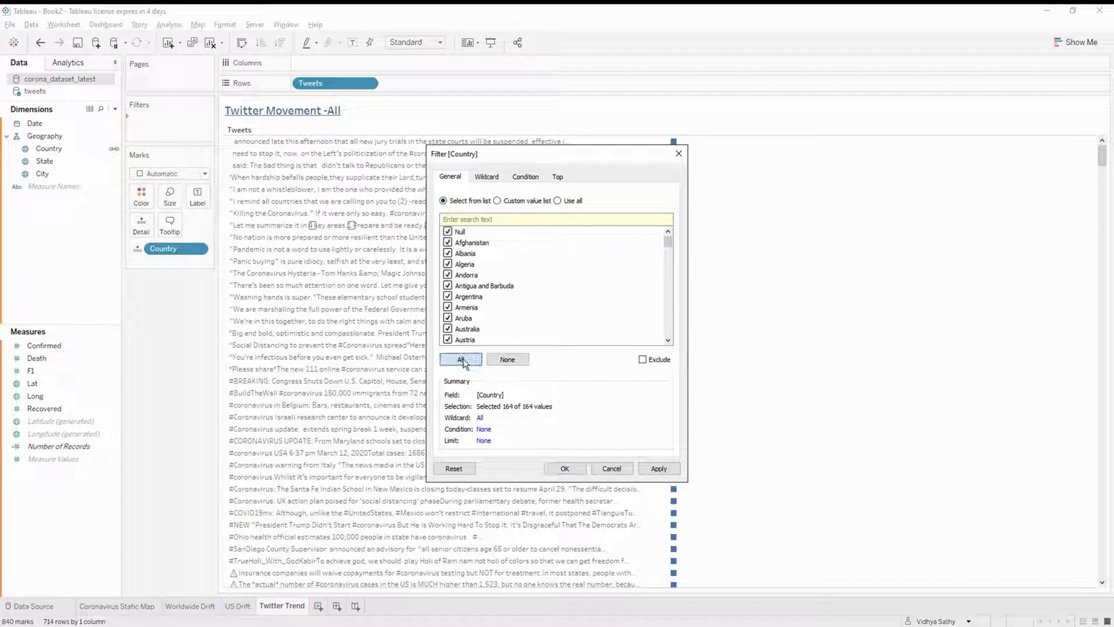
left_click(566, 468)
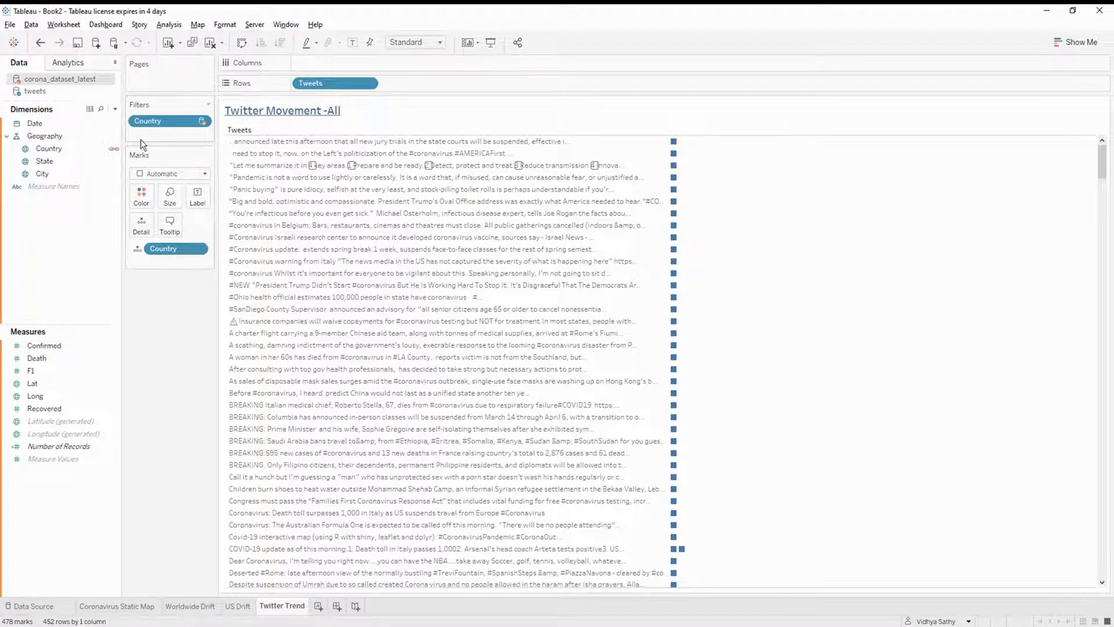
- Set the mark type to Polygon and widen the Tweets column slightly more
left_click(206, 173)
left_click(162, 340)
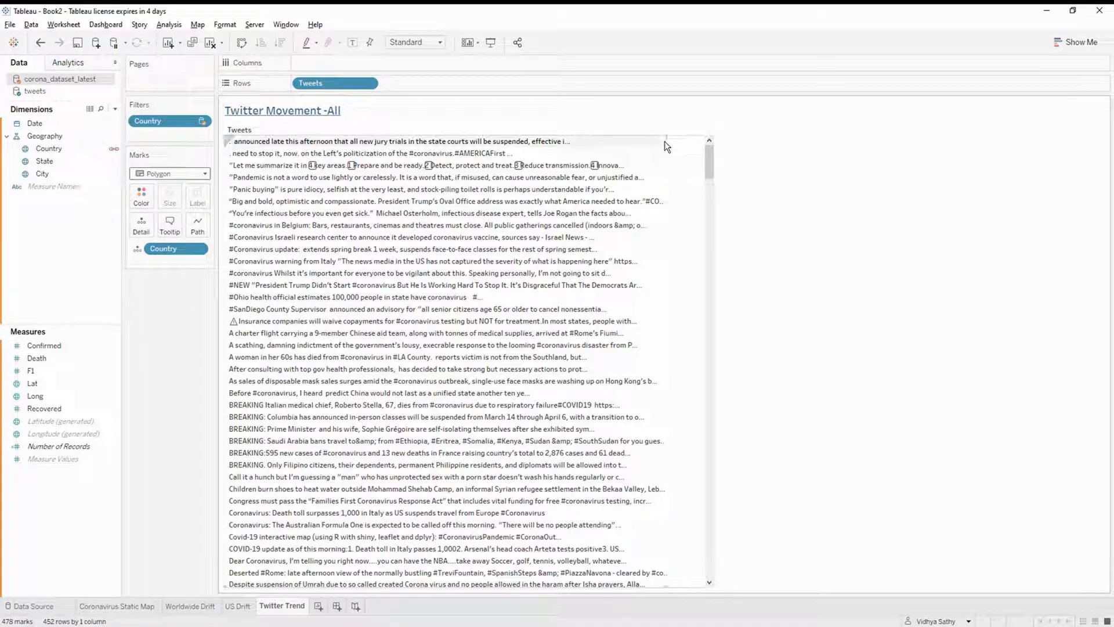
left_click_drag(668, 145, 705, 148)
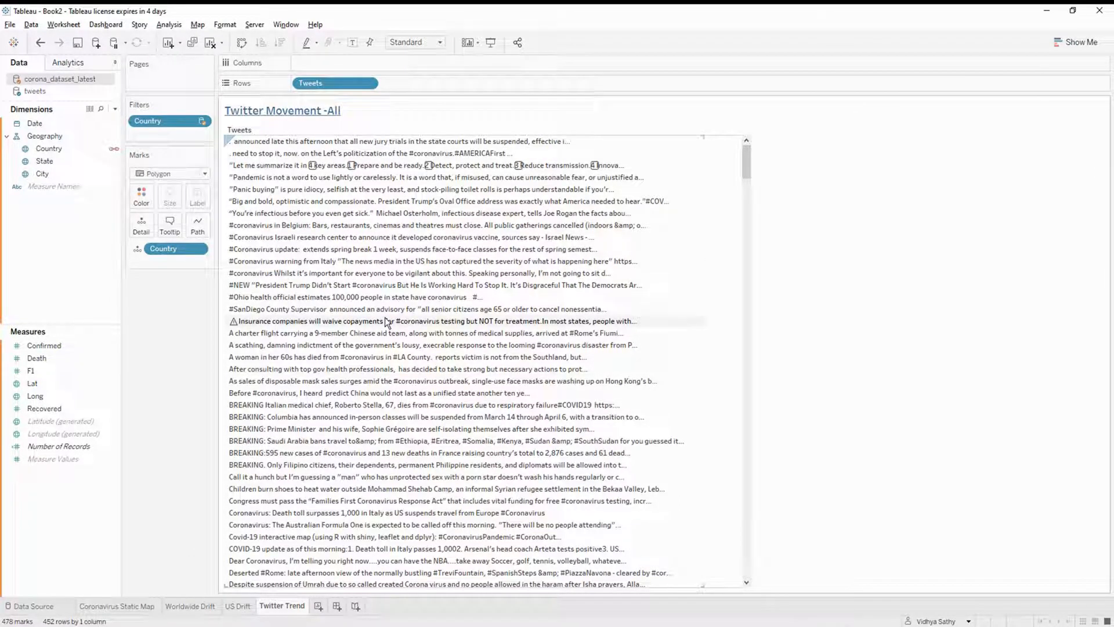
key("ctrl+z")
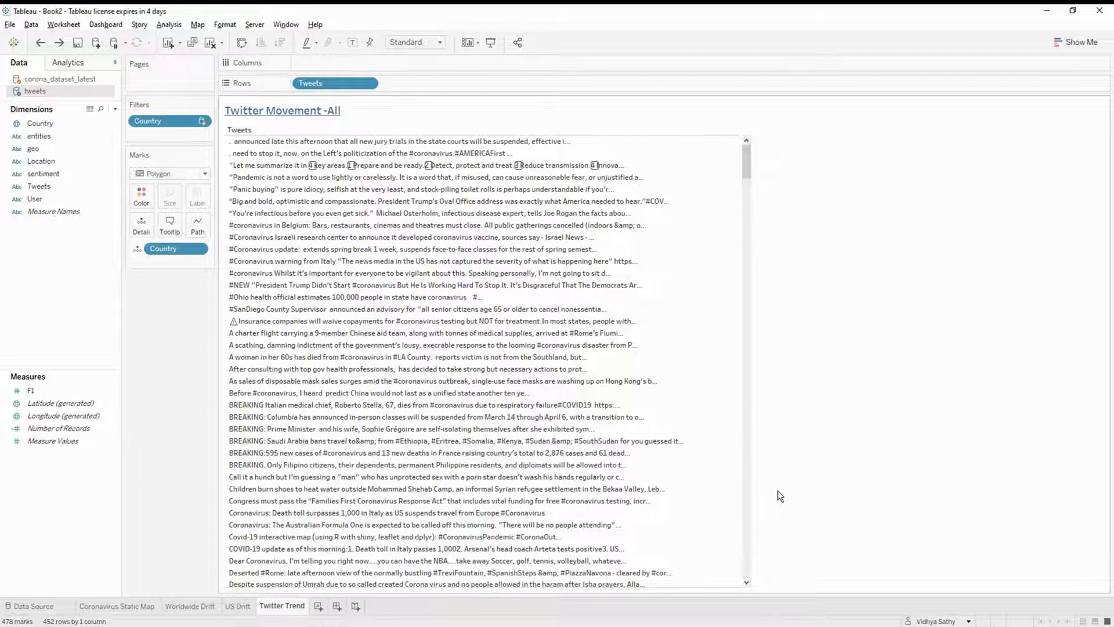
- Add a new worksheet and connect the workbook to the text file web_scrapping.csv as a new data source
left_click(318, 606)
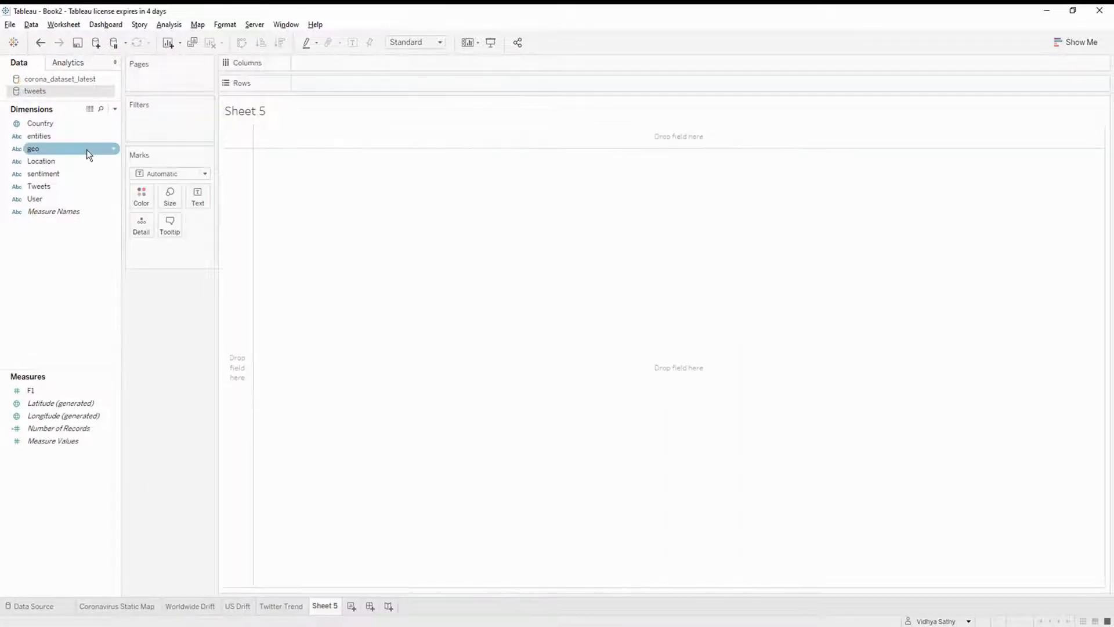
left_click(31, 25)
left_click(40, 37)
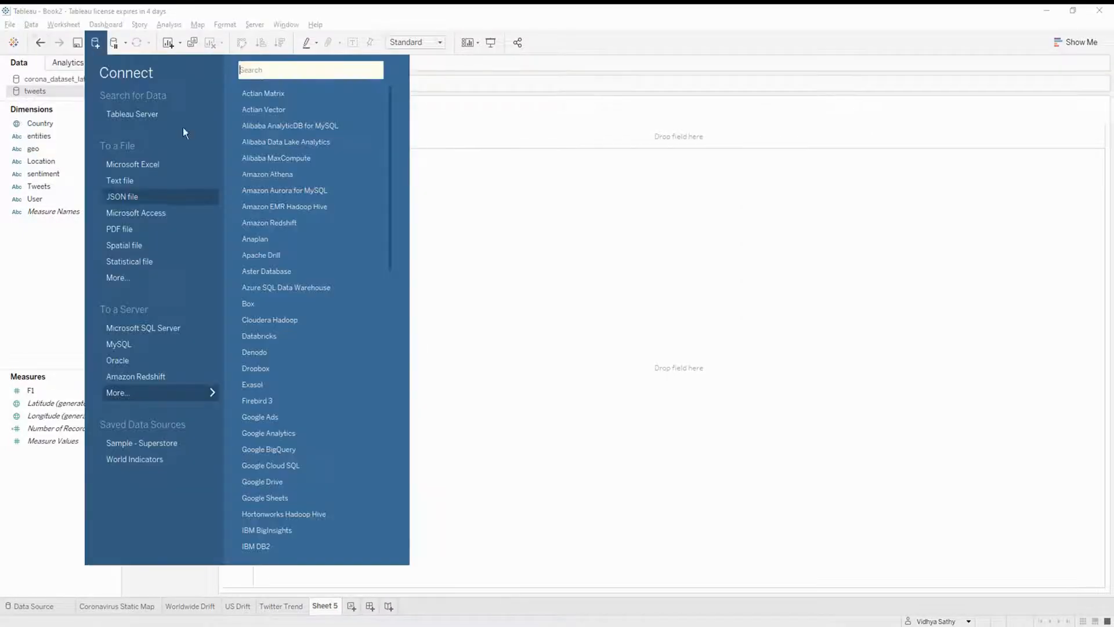
left_click(120, 180)
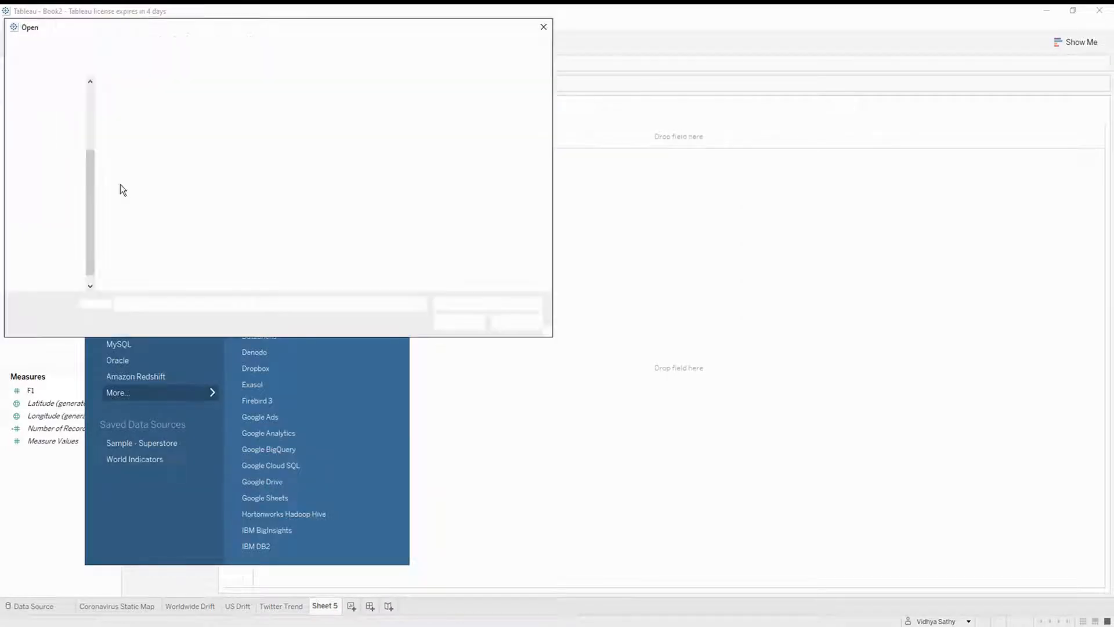
left_click(259, 122)
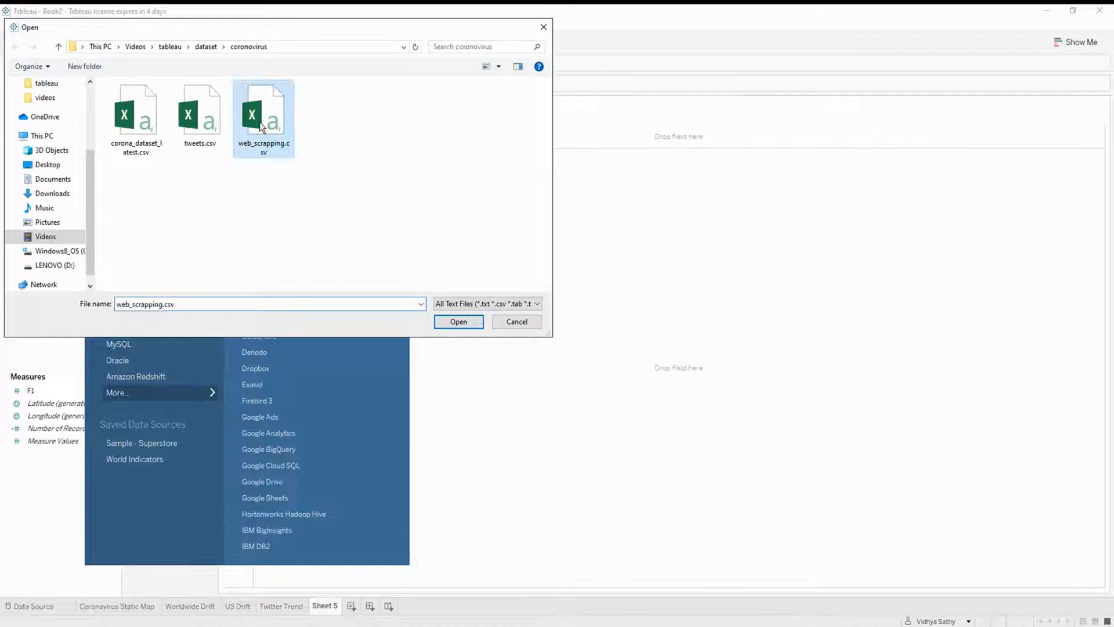
left_click(458, 322)
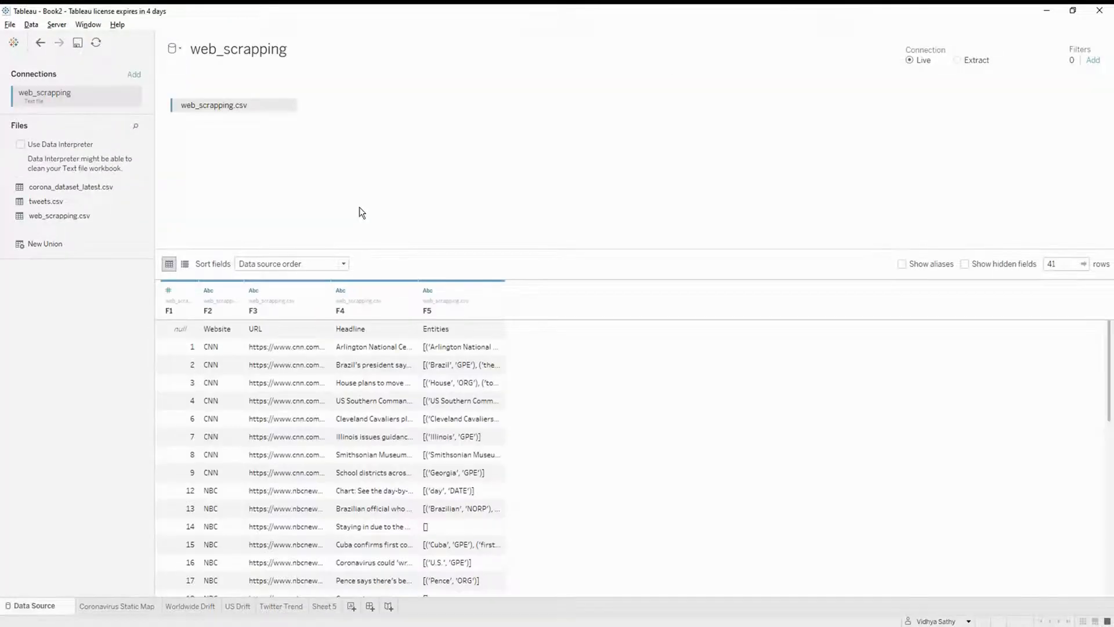
- Use the first row of web_scrapping.csv as its field names and return to the empty Sheet 5
left_click(288, 105)
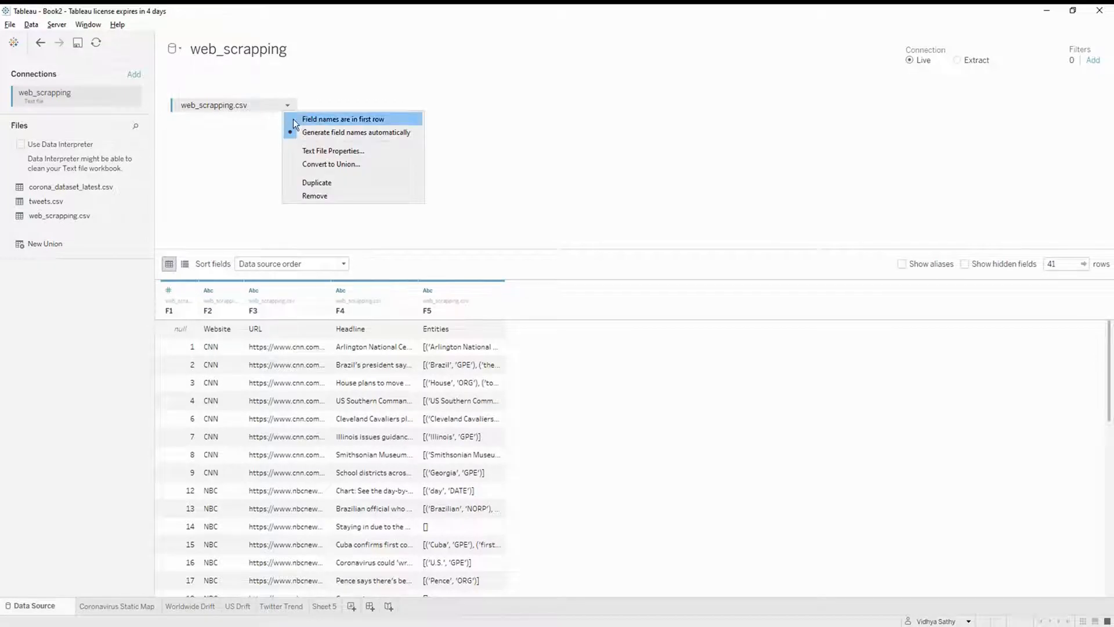
left_click(295, 121)
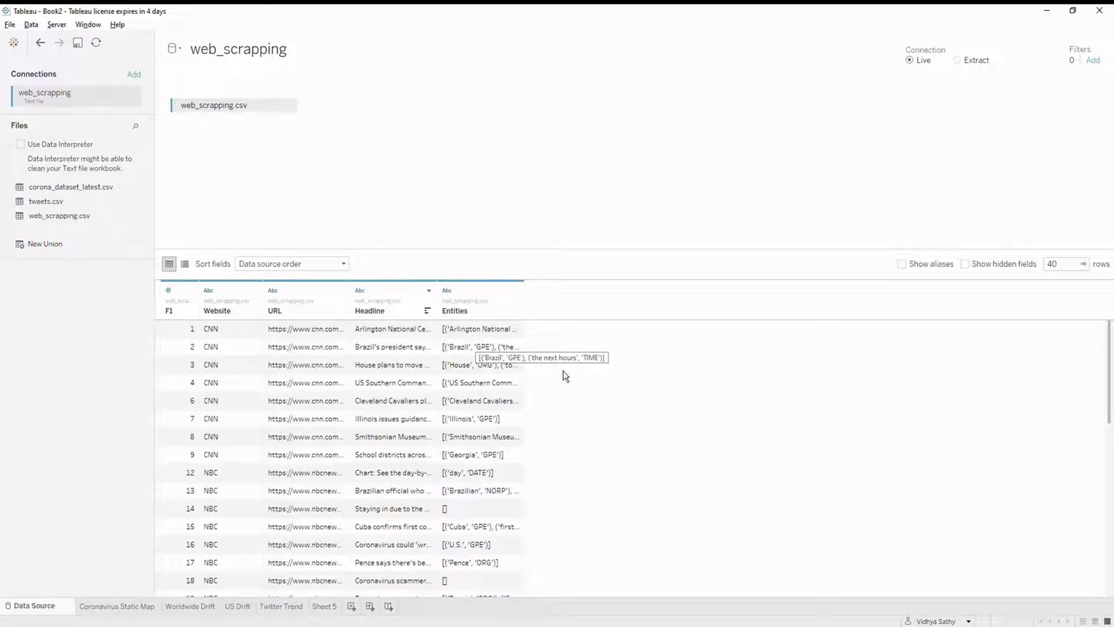
left_click(324, 607)
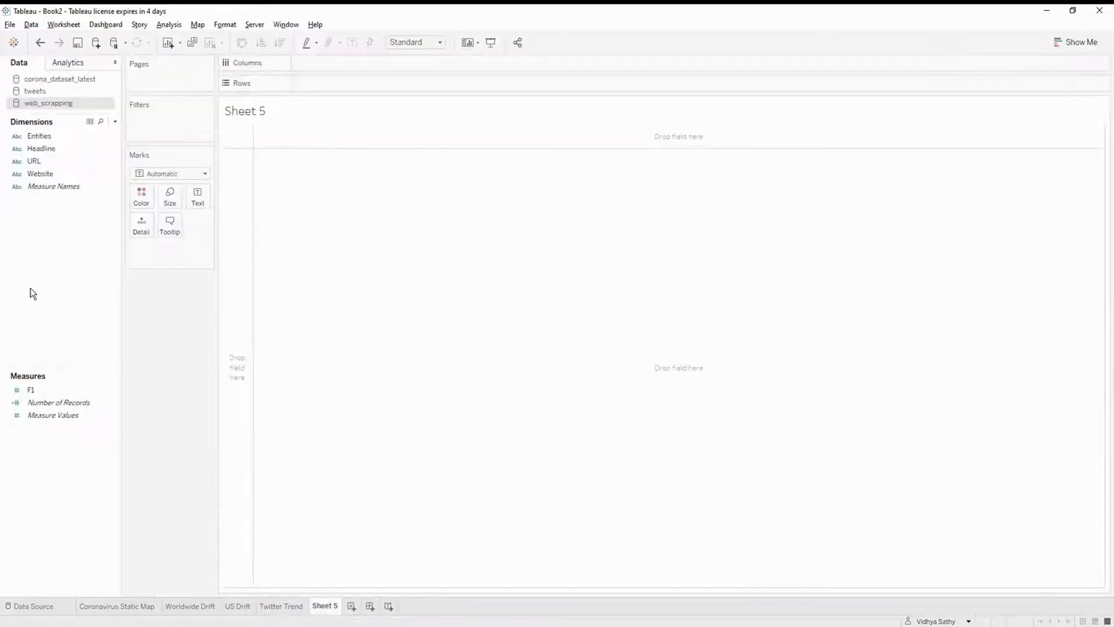
- Rename the Website dimension of web_scrapping as News Channel
left_click(100, 176)
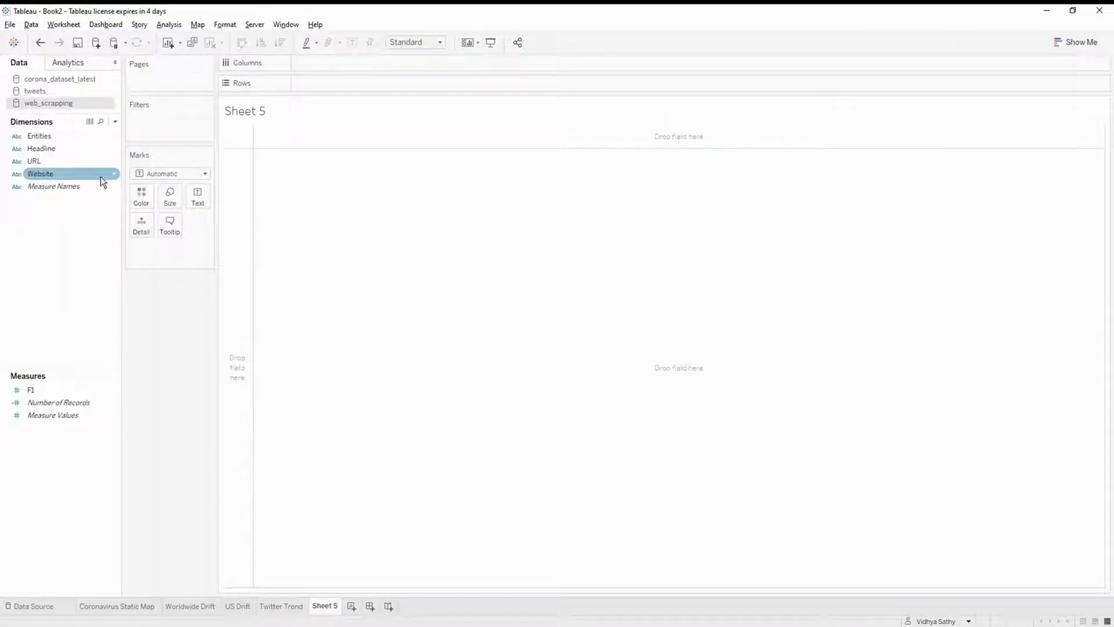
left_click(116, 177)
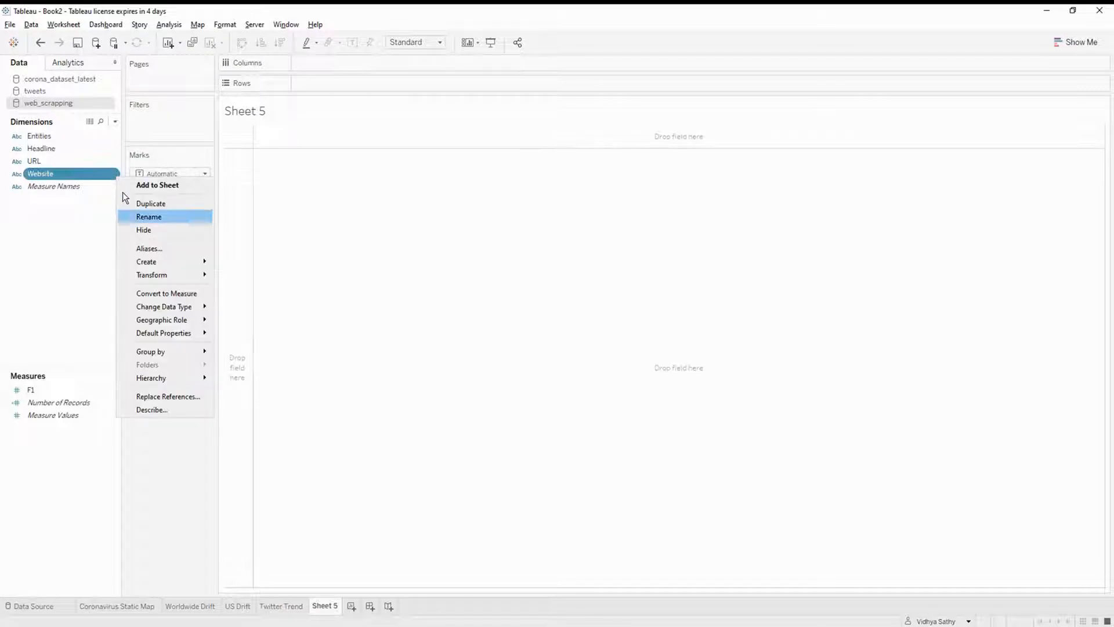
left_click(155, 216)
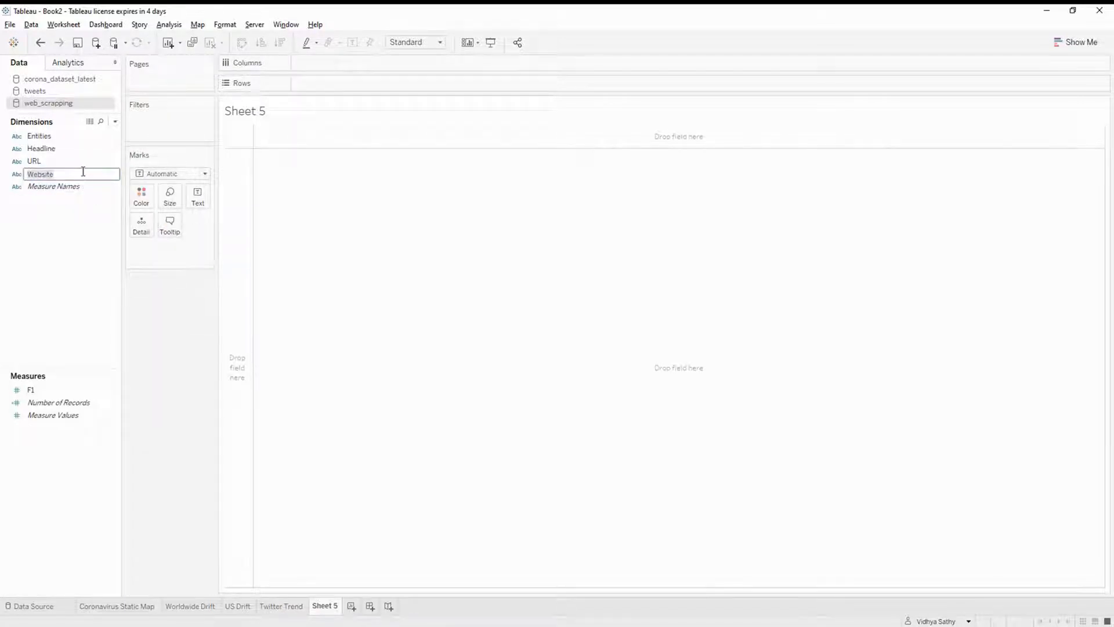
type("New C")
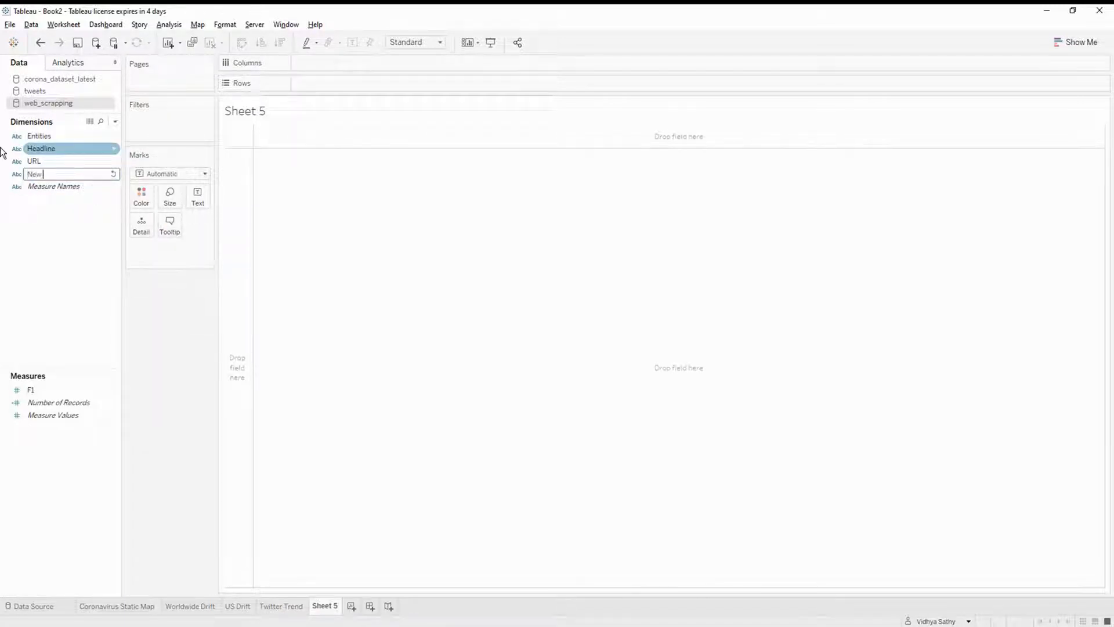
key("BackSpace")
key("BackSpace")
type("s Channel")
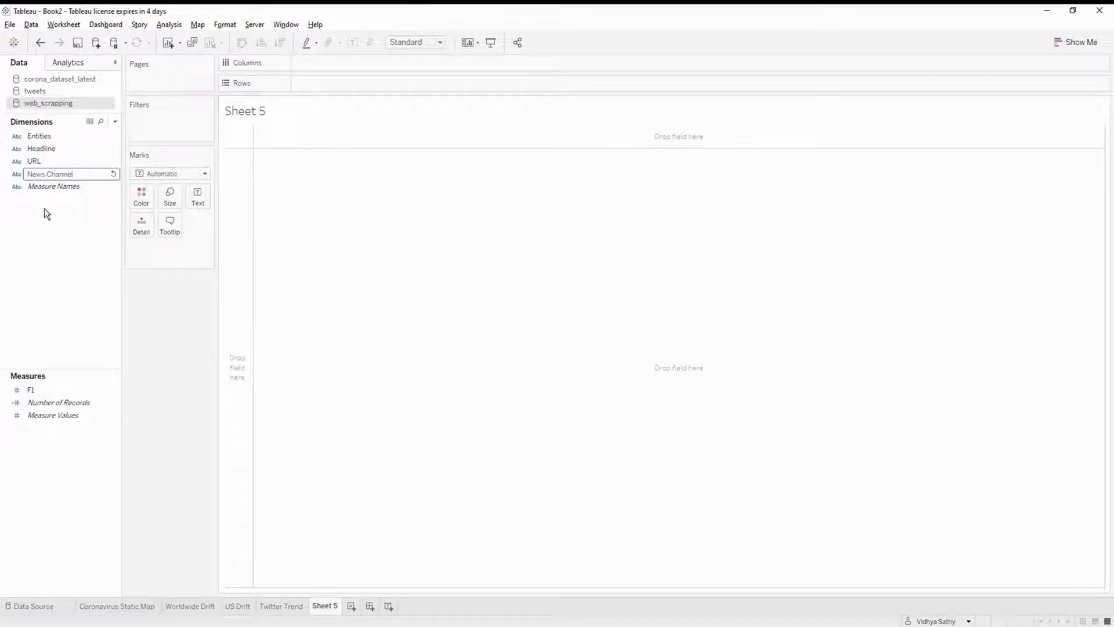
key("Return")
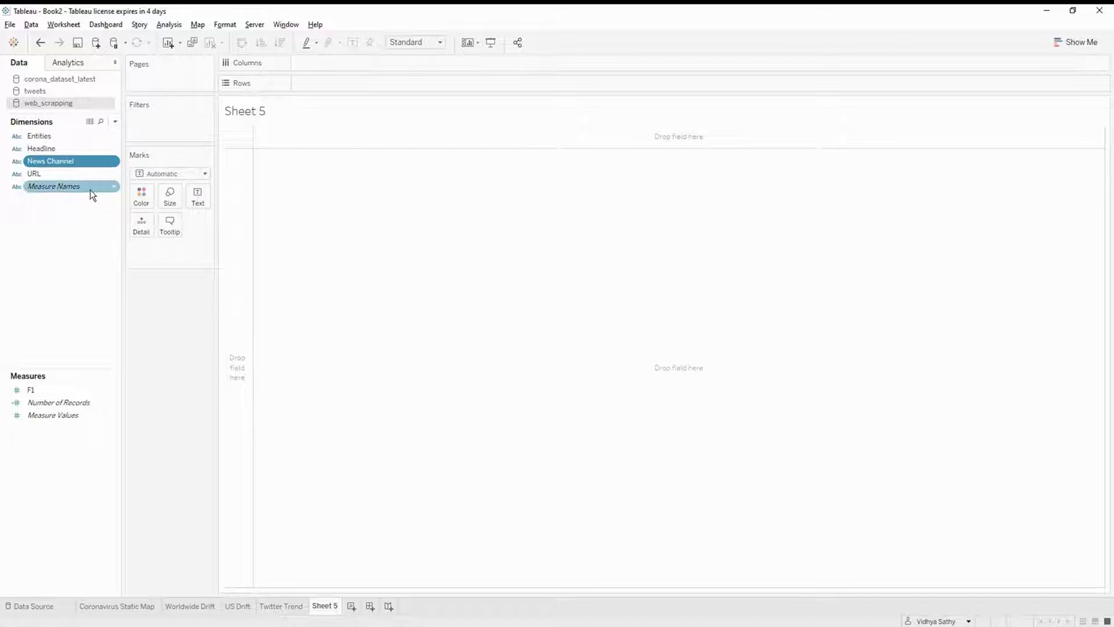
- Color the marks by News Channel and size them by Number of Records
left_click_drag(75, 165, 143, 201)
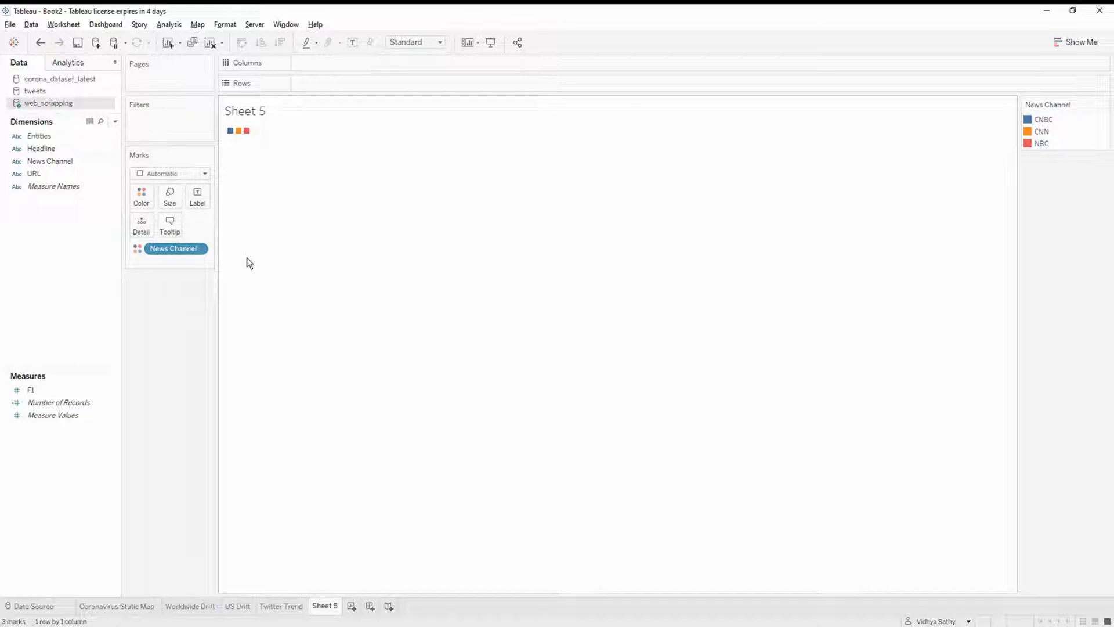
left_click(78, 404)
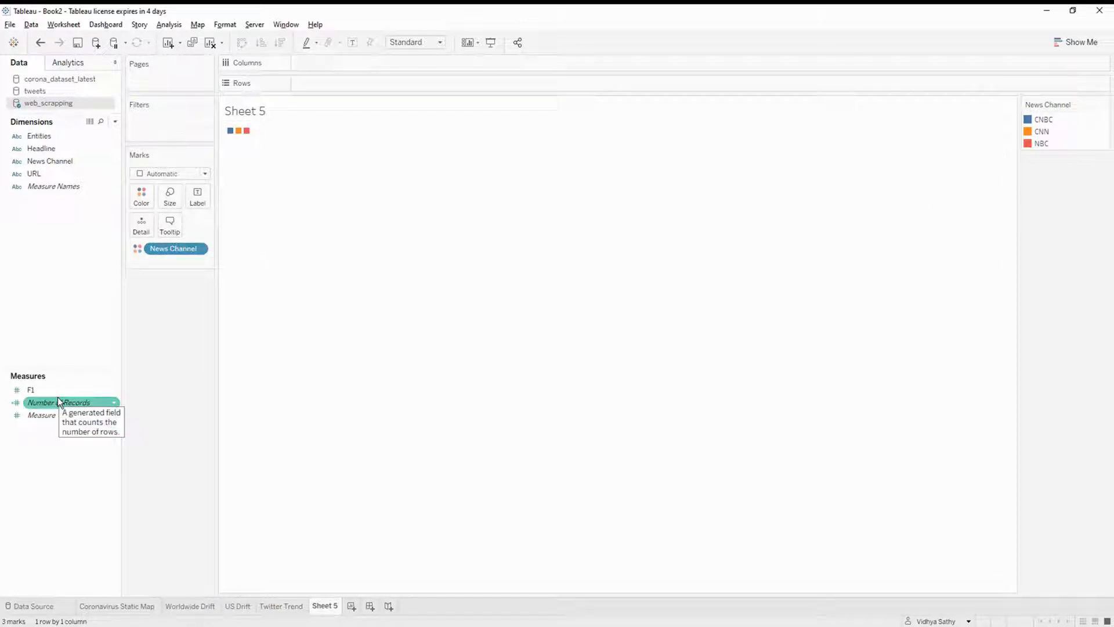
left_click_drag(58, 398, 174, 196)
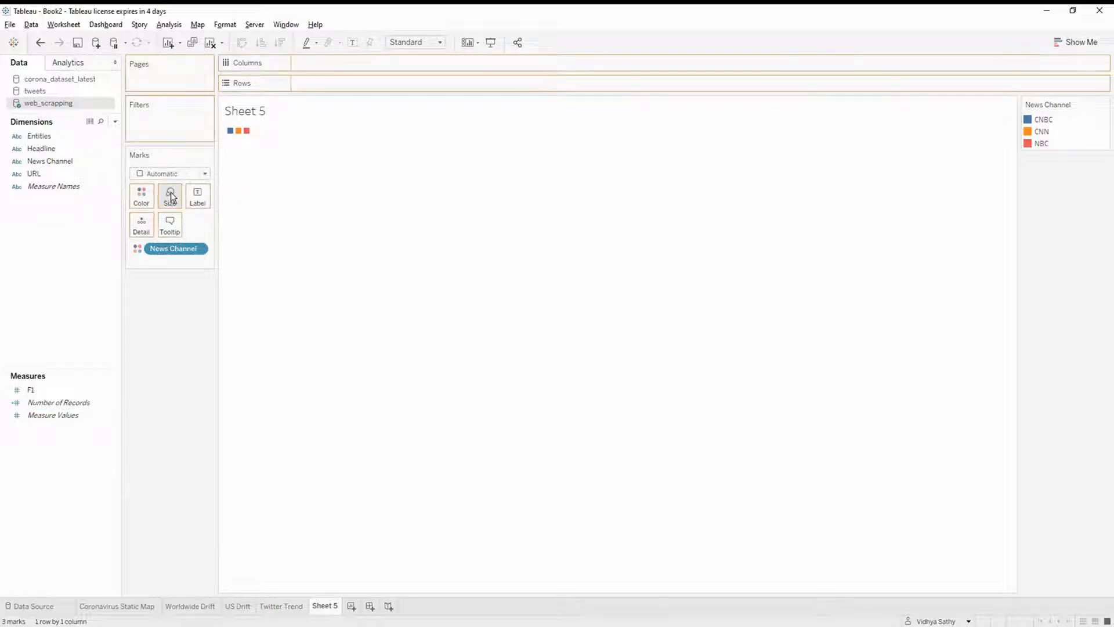
- Turn the news channel view into a packed bubbles chart and inspect the bubbles' details
left_click(1082, 43)
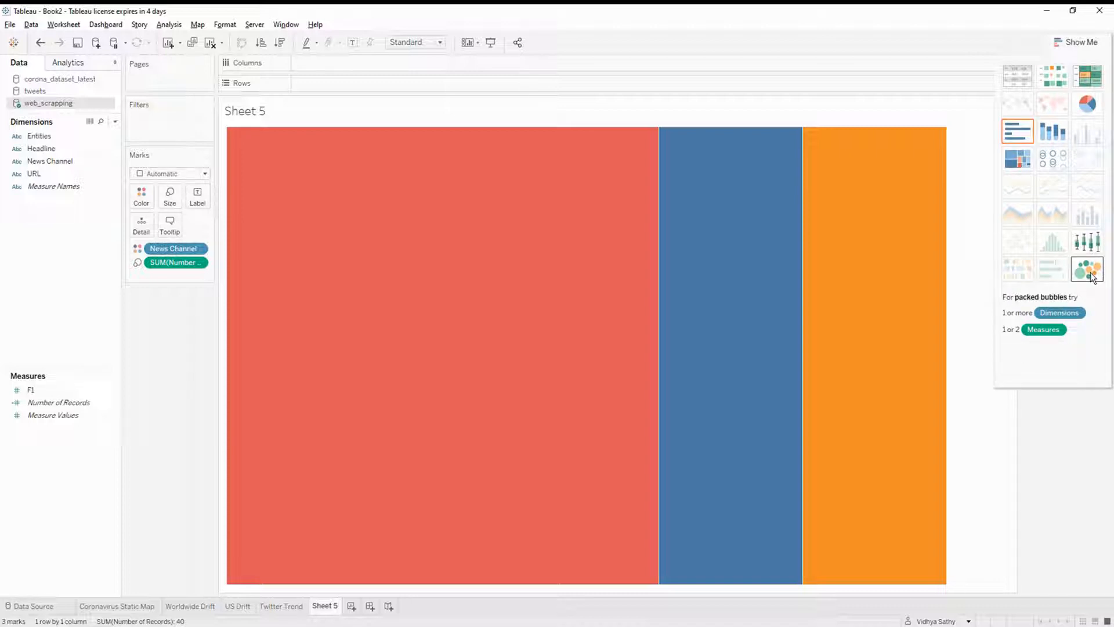
left_click(1091, 275)
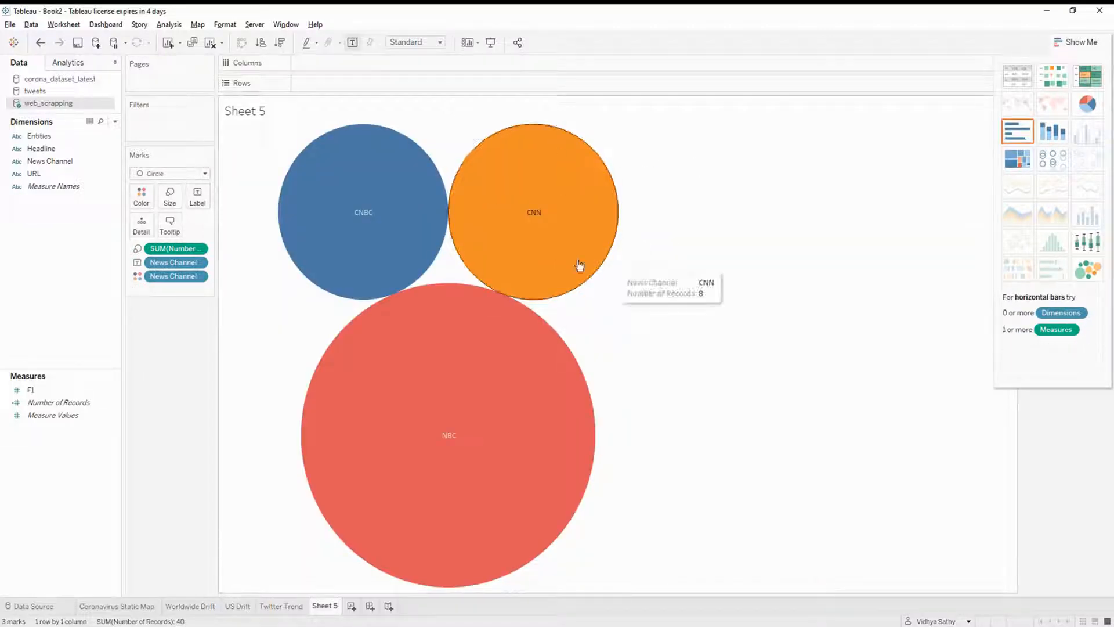
mouse_move(523, 251)
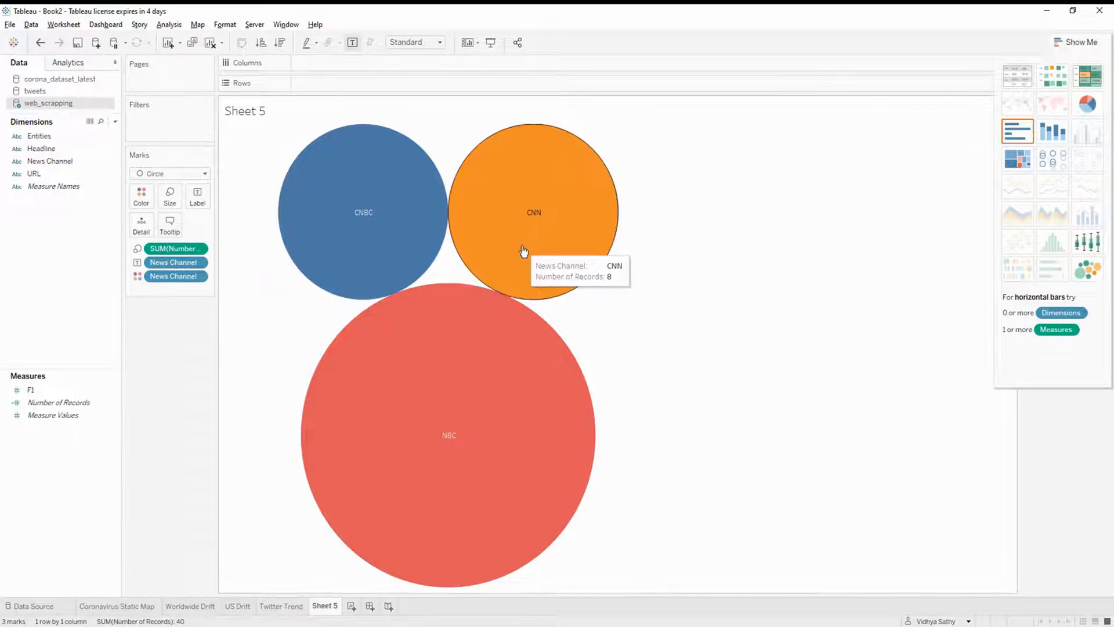
mouse_move(359, 268)
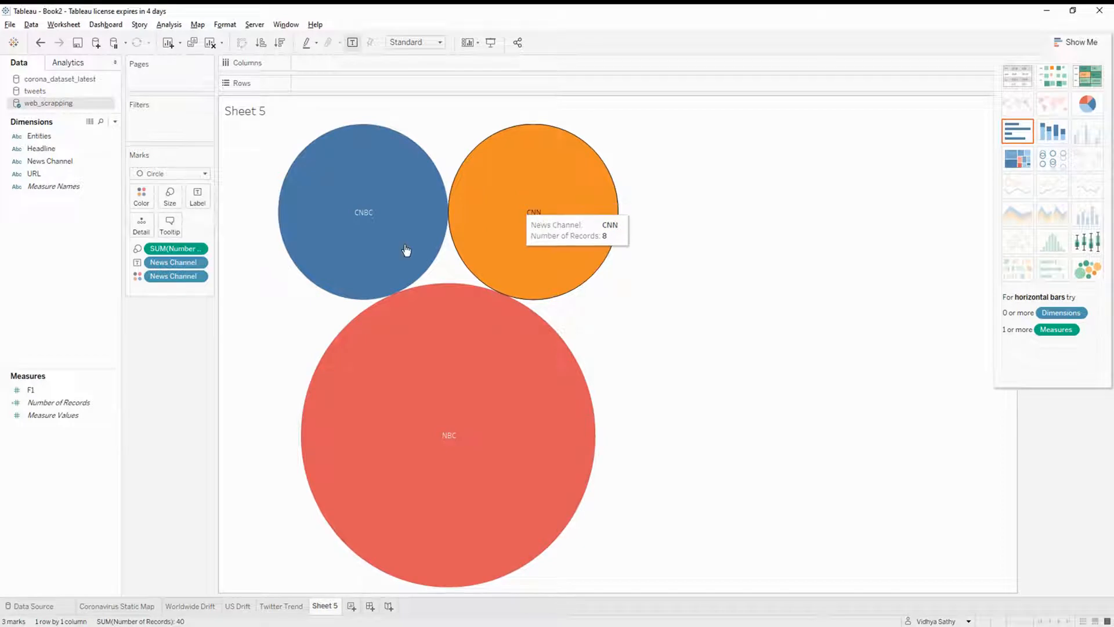
- Label the bubbles with Headline instead of News Channel and close the chart type chooser
left_click(38, 150)
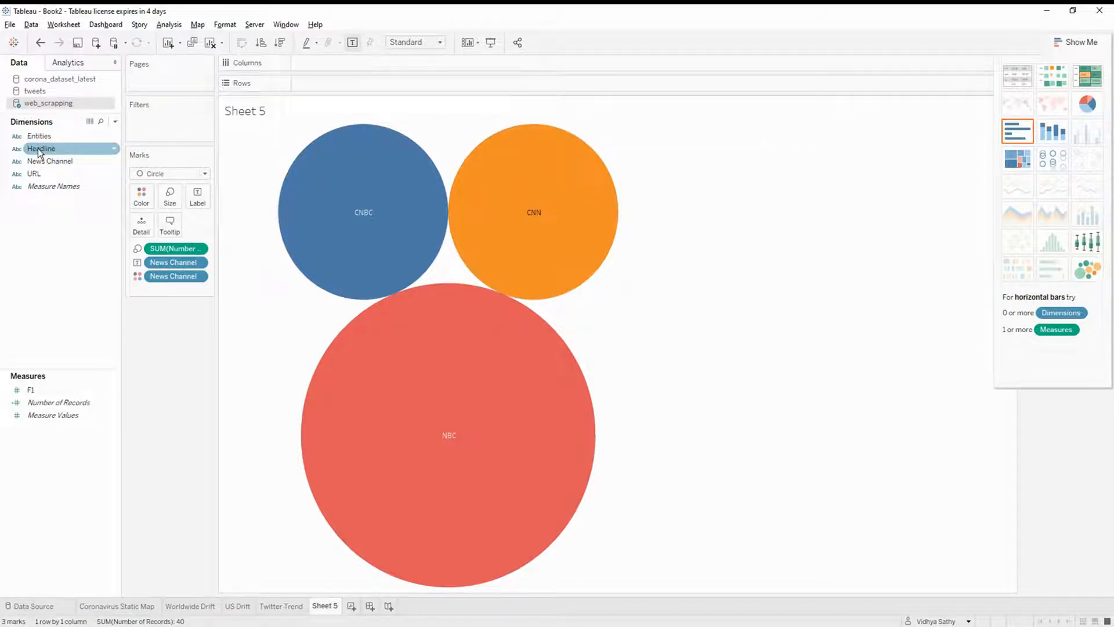
left_click_drag(38, 152, 195, 197)
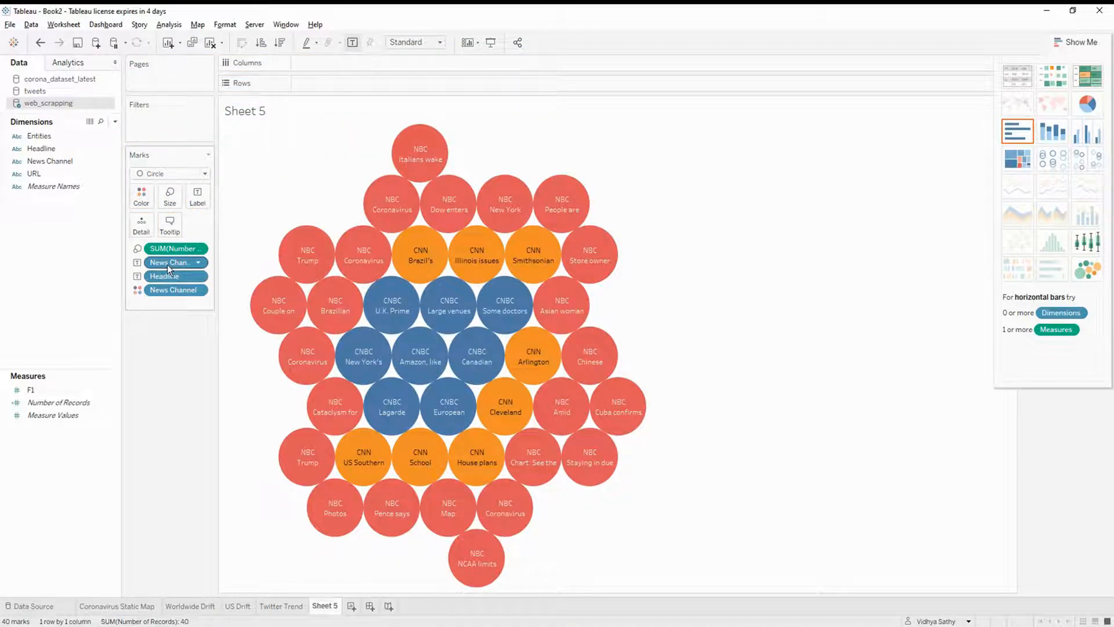
left_click_drag(168, 265, 39, 252)
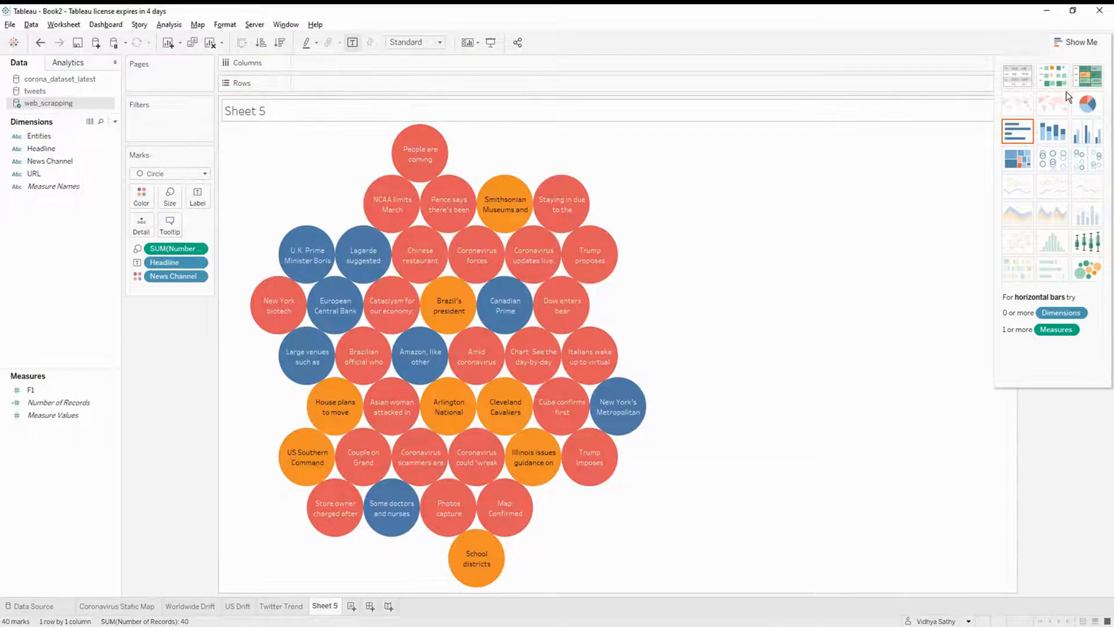
left_click(1087, 44)
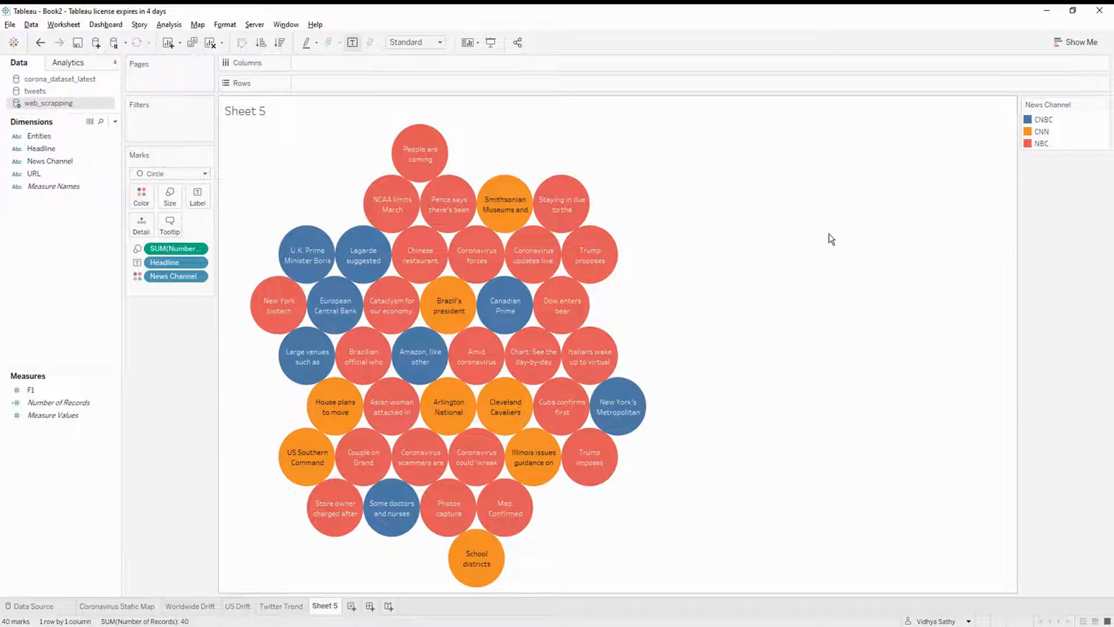
- Rename the Sheet 5 worksheet as Trending News
mouse_move(451, 188)
double_click(324, 606)
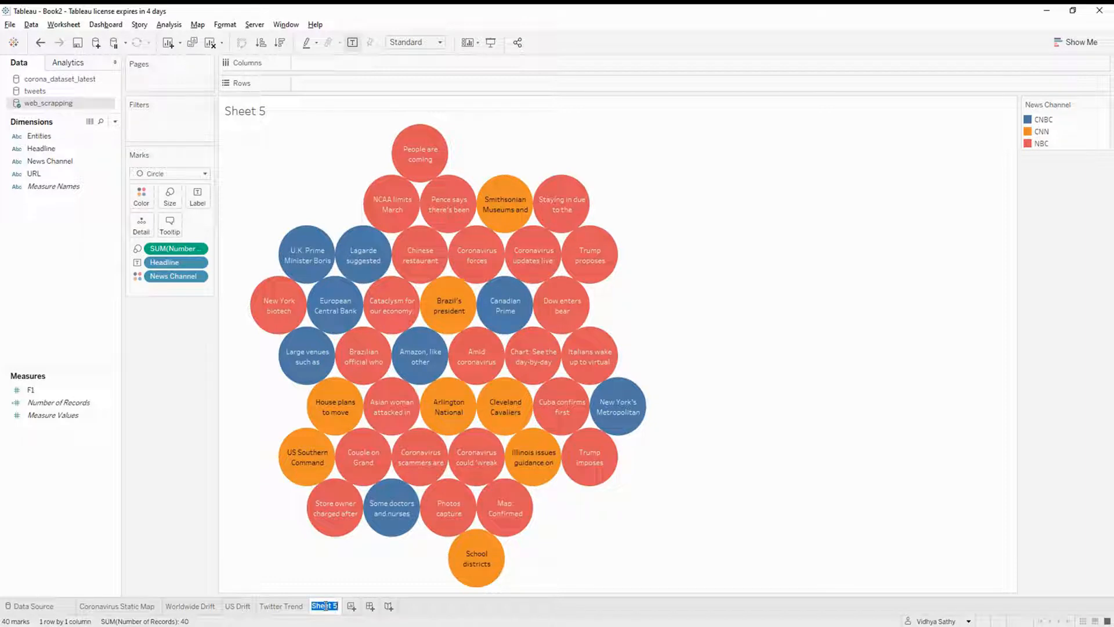
type("Trending")
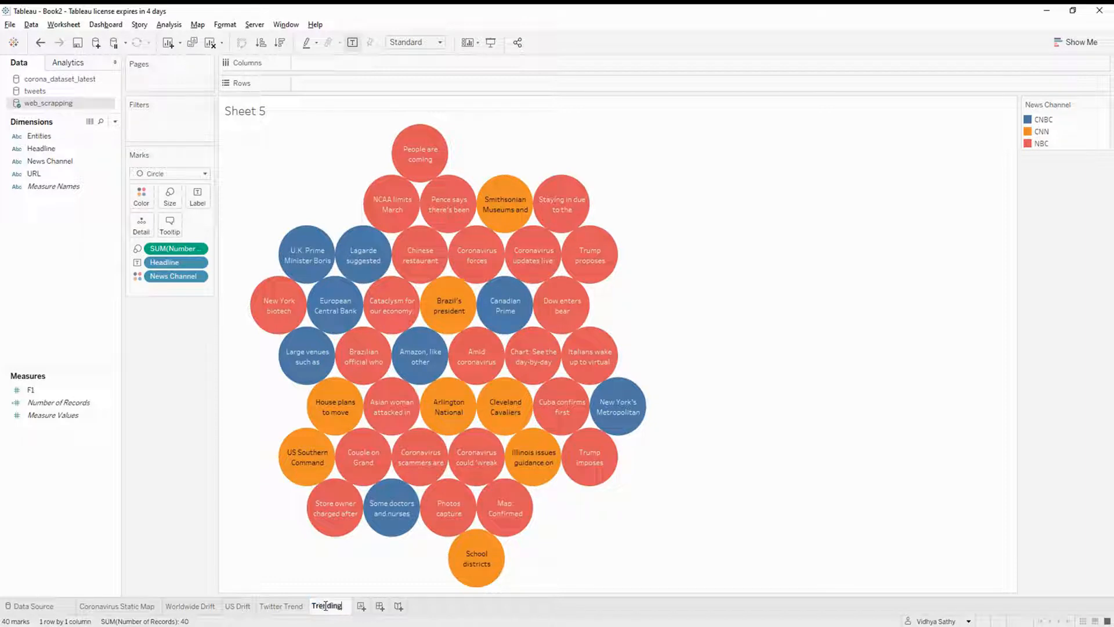
type(" News")
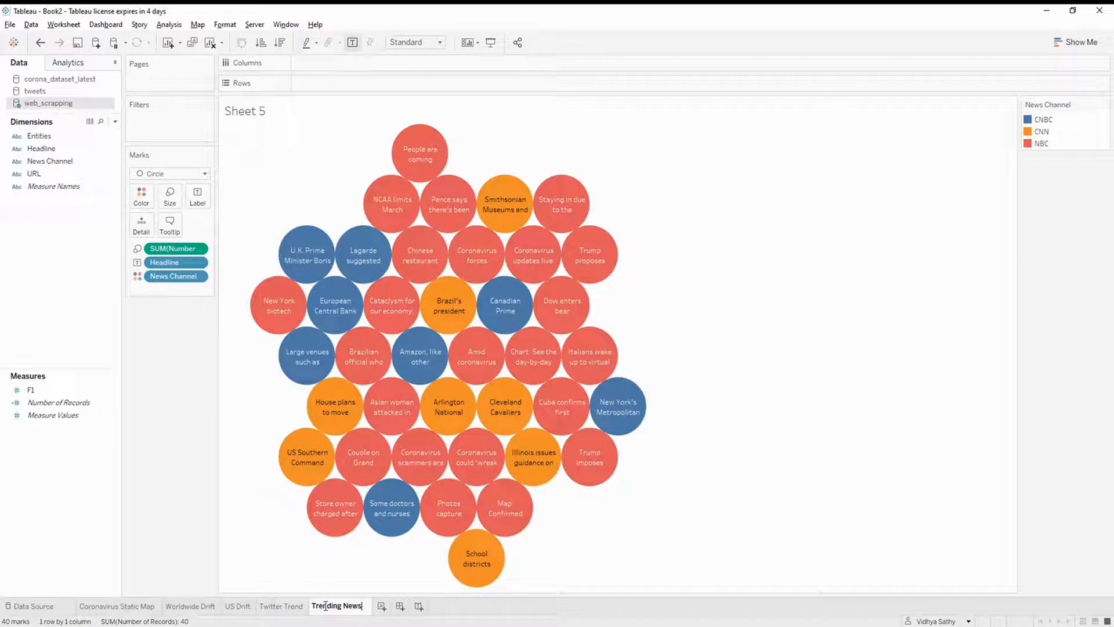
left_click(692, 187)
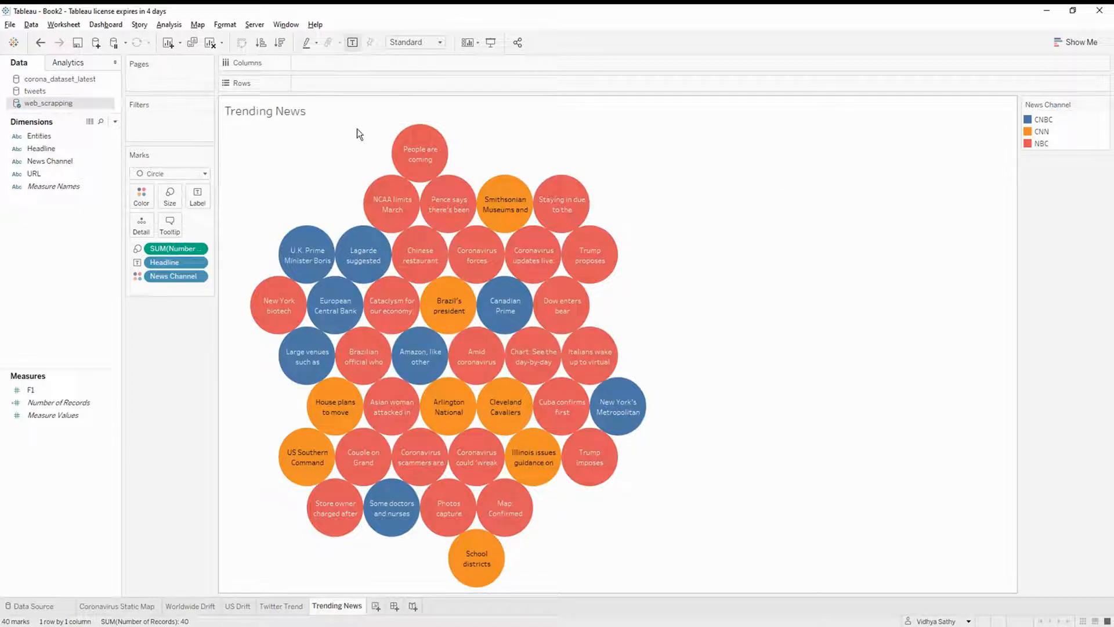
- Format the Trending News sheet title as size 14, bold, underlined and dark blue
double_click(307, 114)
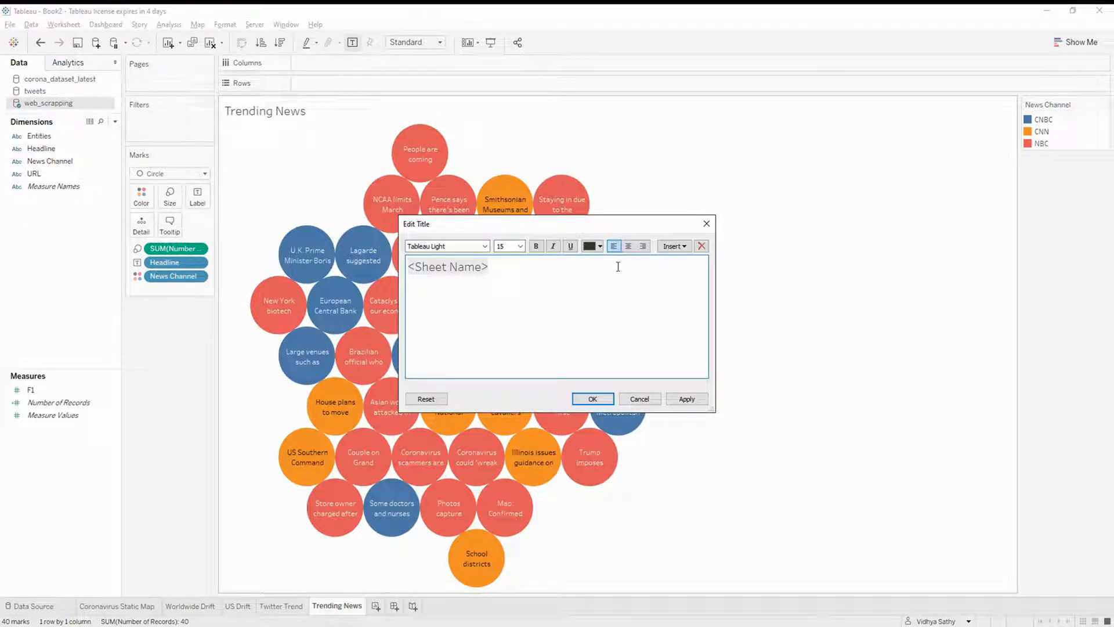
key("ctrl+a")
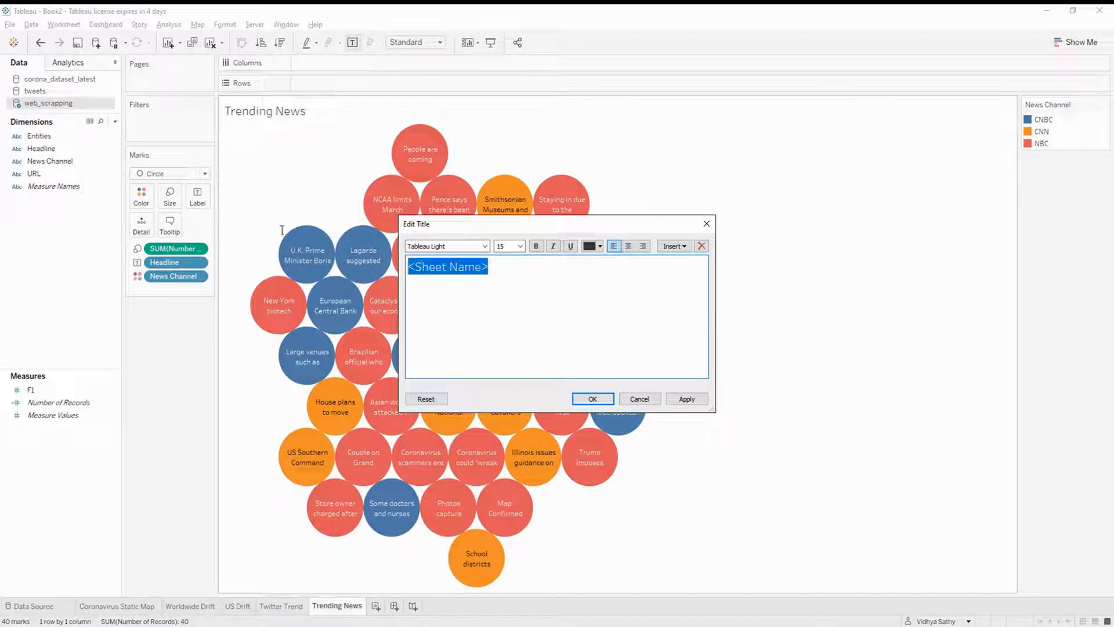
left_click(520, 247)
left_click(501, 296)
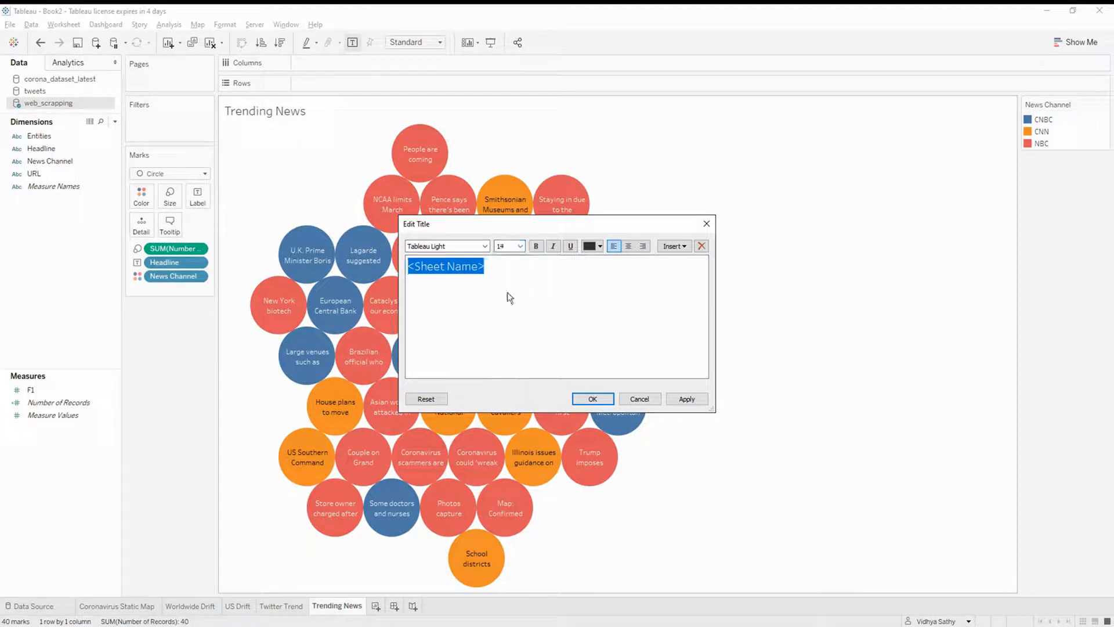
left_click(536, 246)
left_click(569, 248)
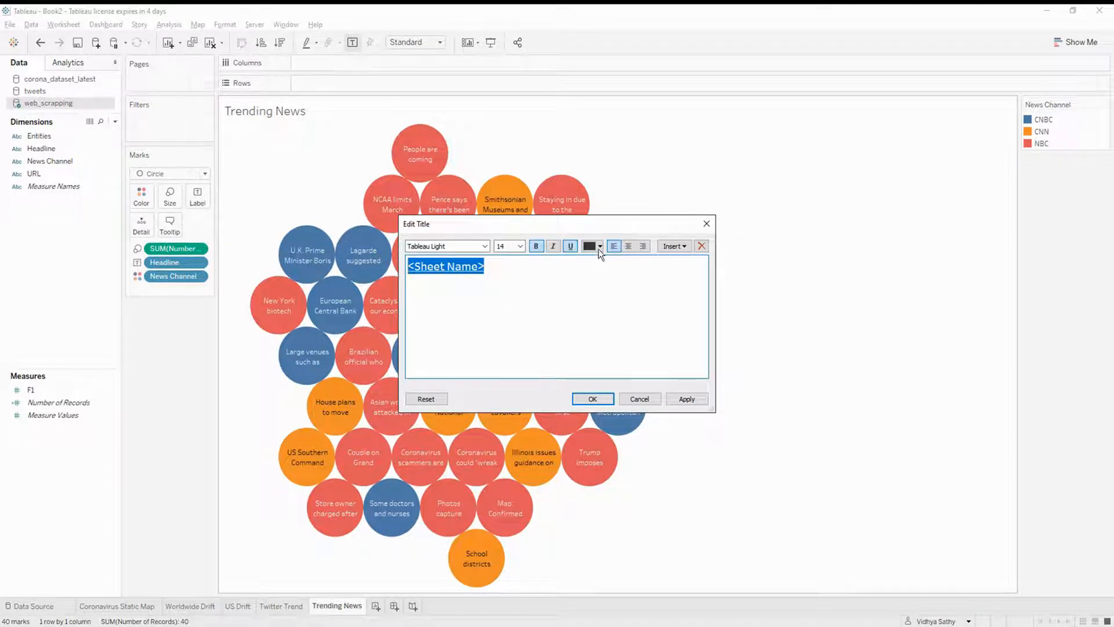
left_click(600, 247)
left_click(590, 316)
left_click(686, 399)
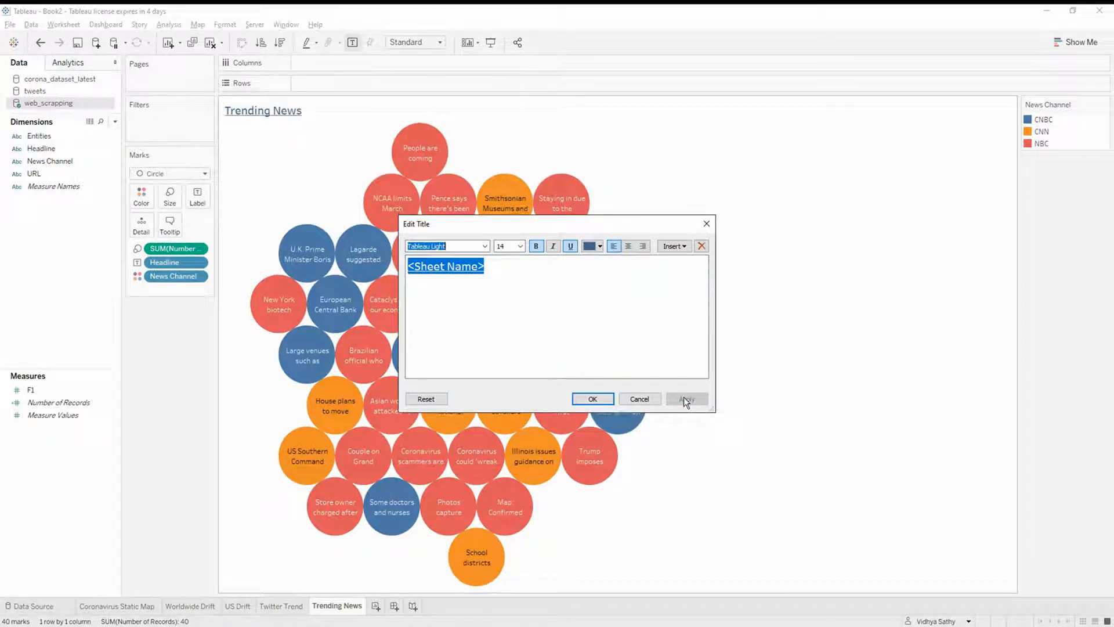
left_click(589, 400)
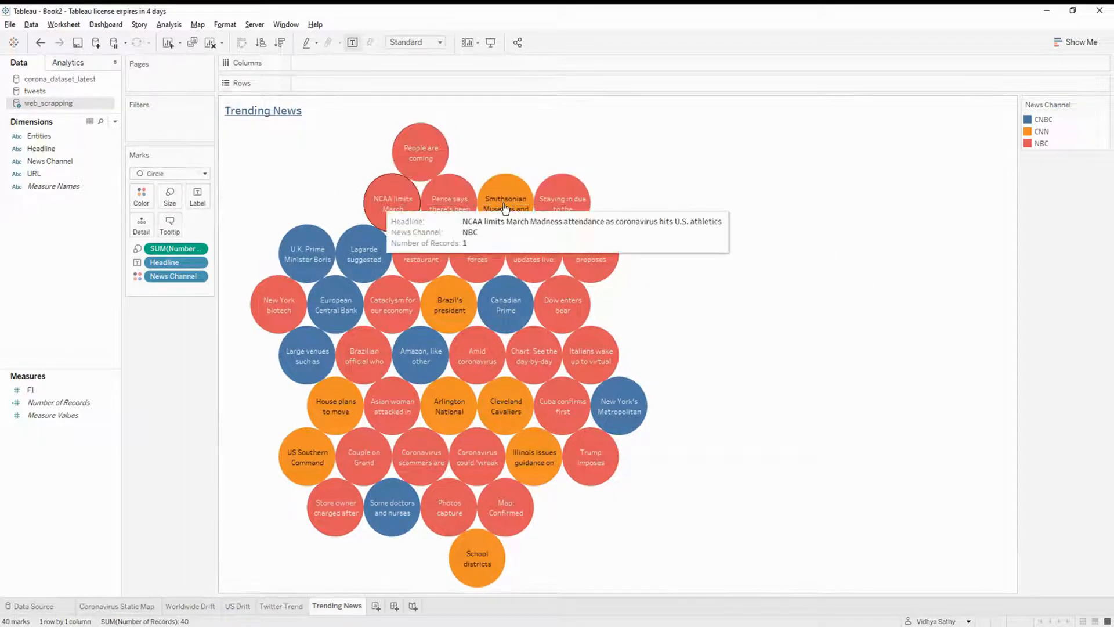
- Choose the Hue Circle palette for the News Channel mark colors
left_click(141, 196)
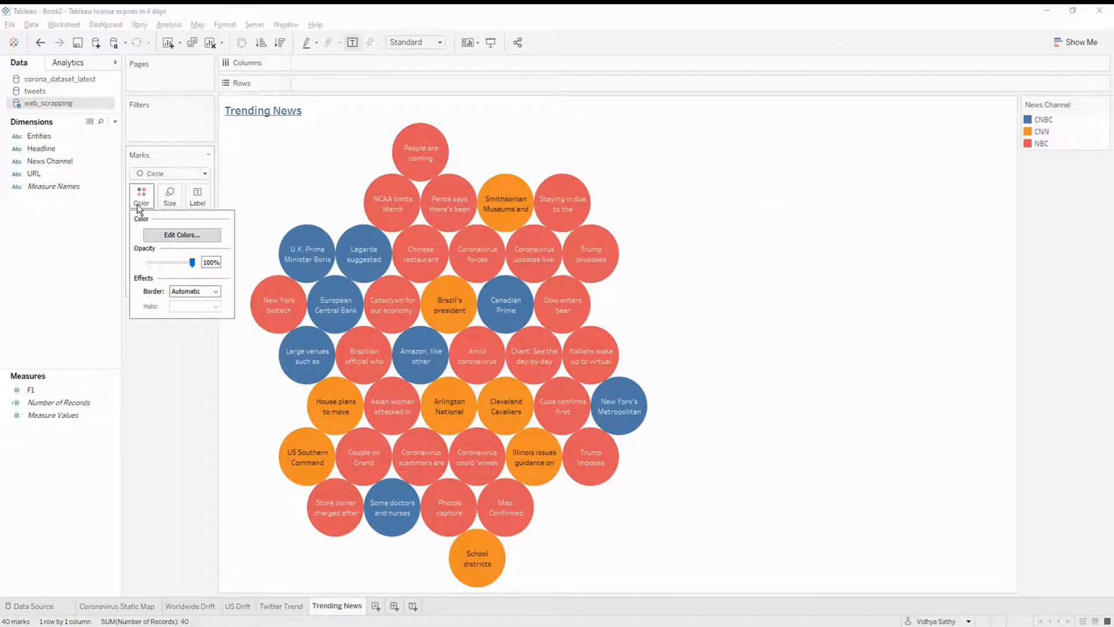
left_click(201, 238)
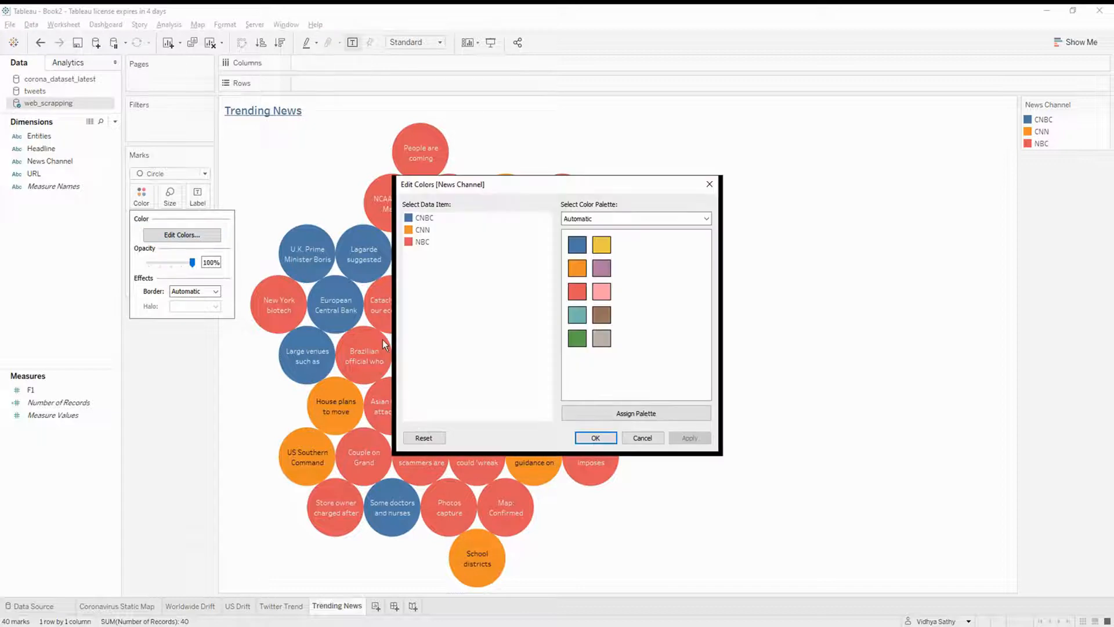
left_click(660, 218)
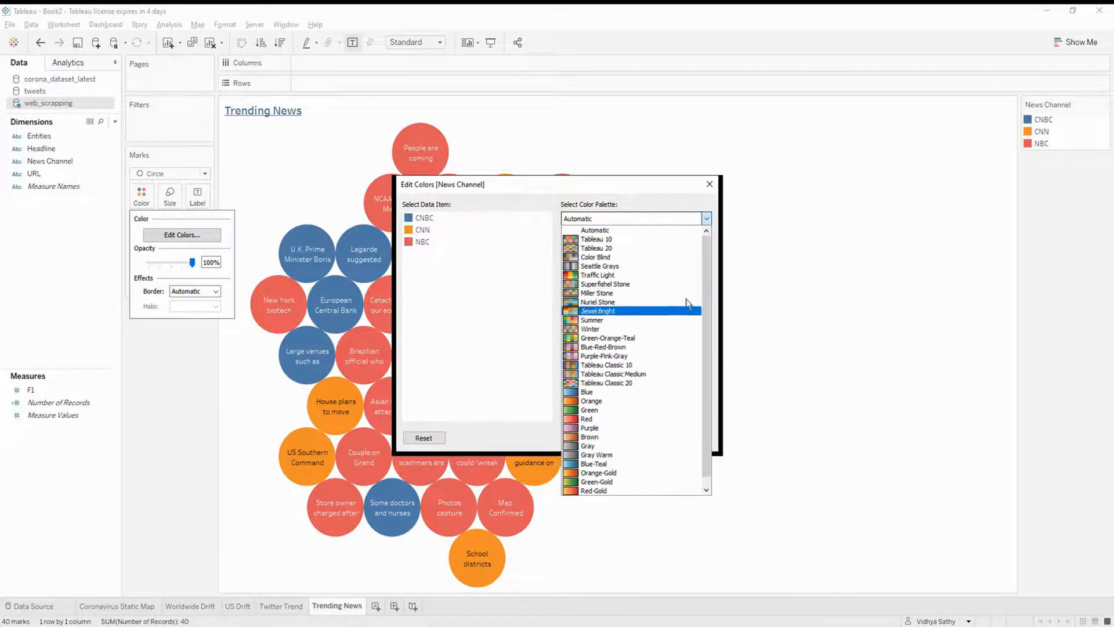
left_click_drag(706, 319, 688, 418)
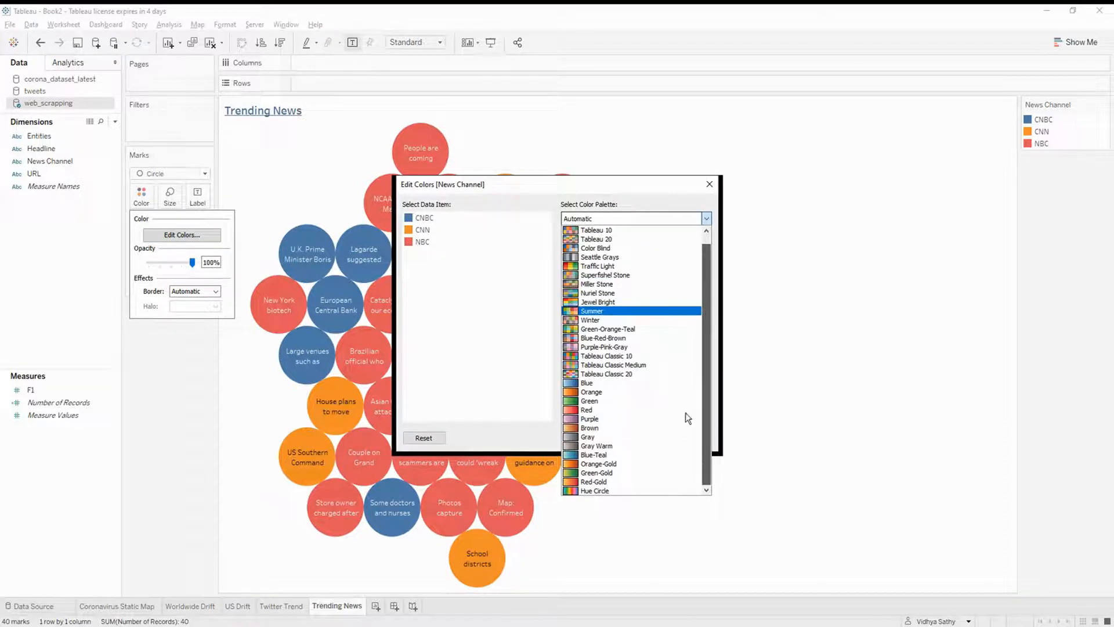
left_click(650, 488)
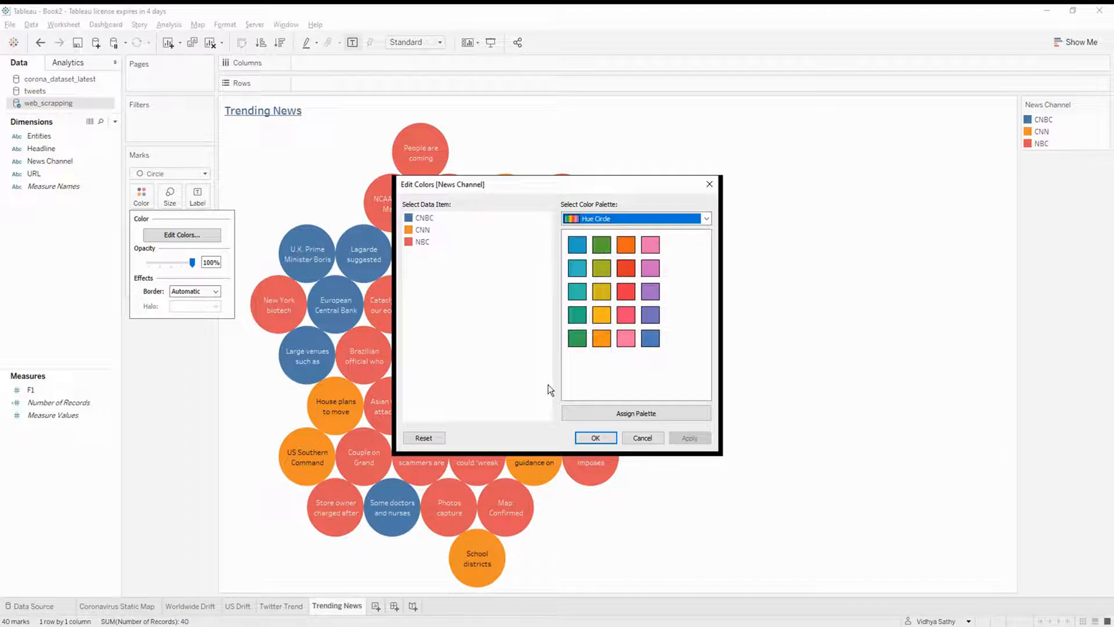
- Assign medium blue to CNBC, olive green to CNN and bright blue to NBC, and apply the colors
left_click(652, 340)
left_click(423, 218)
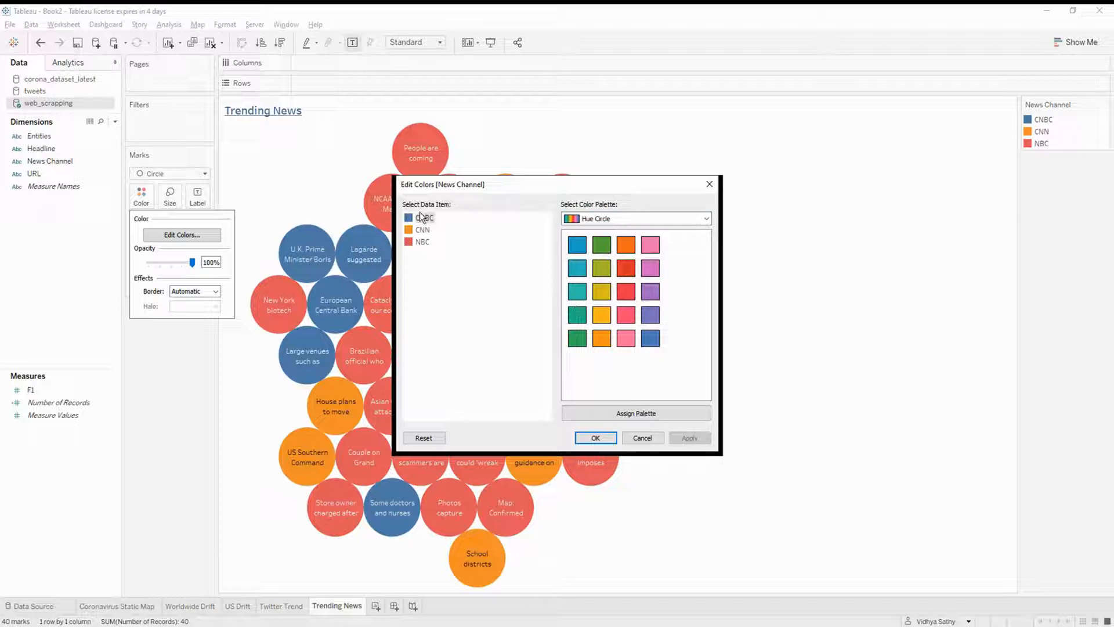
left_click(648, 334)
left_click(423, 230)
left_click(602, 272)
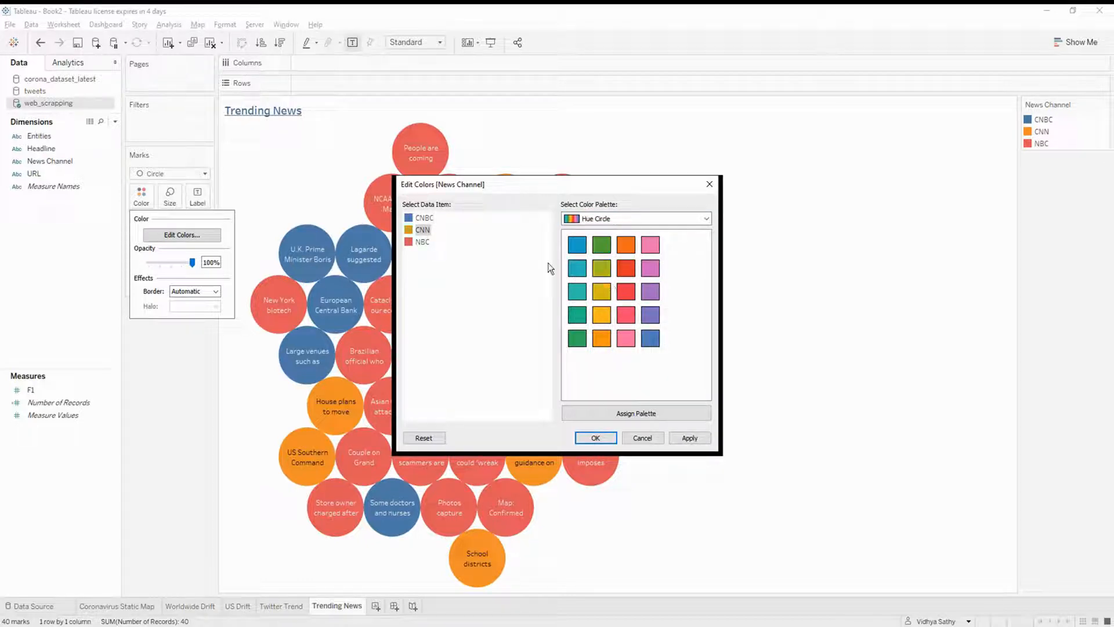
left_click(423, 242)
left_click(585, 248)
left_click(700, 440)
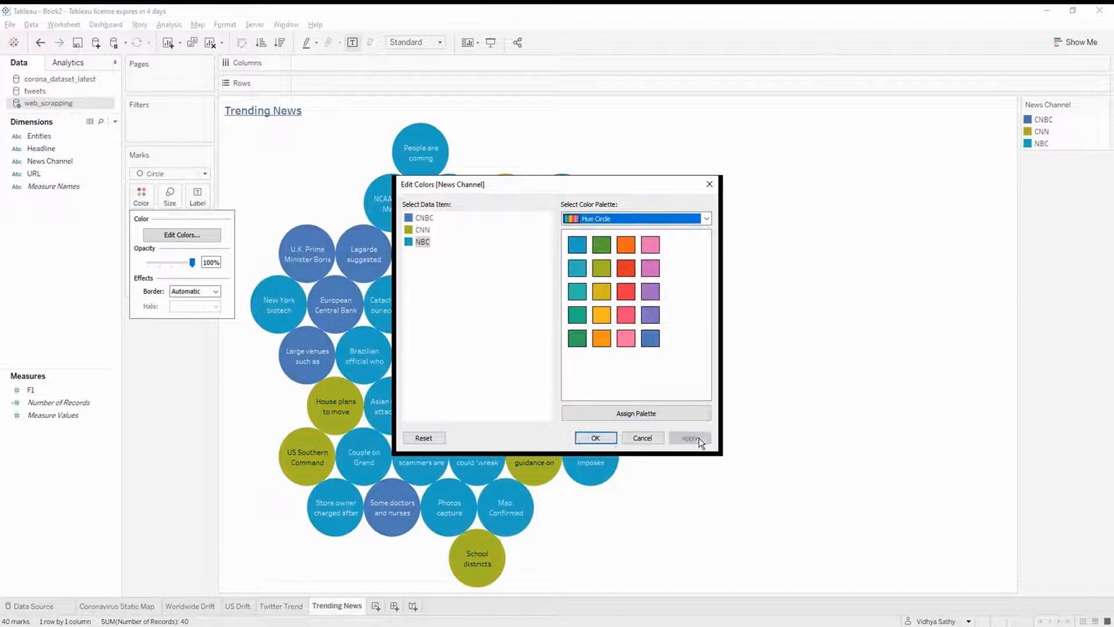
left_click(610, 438)
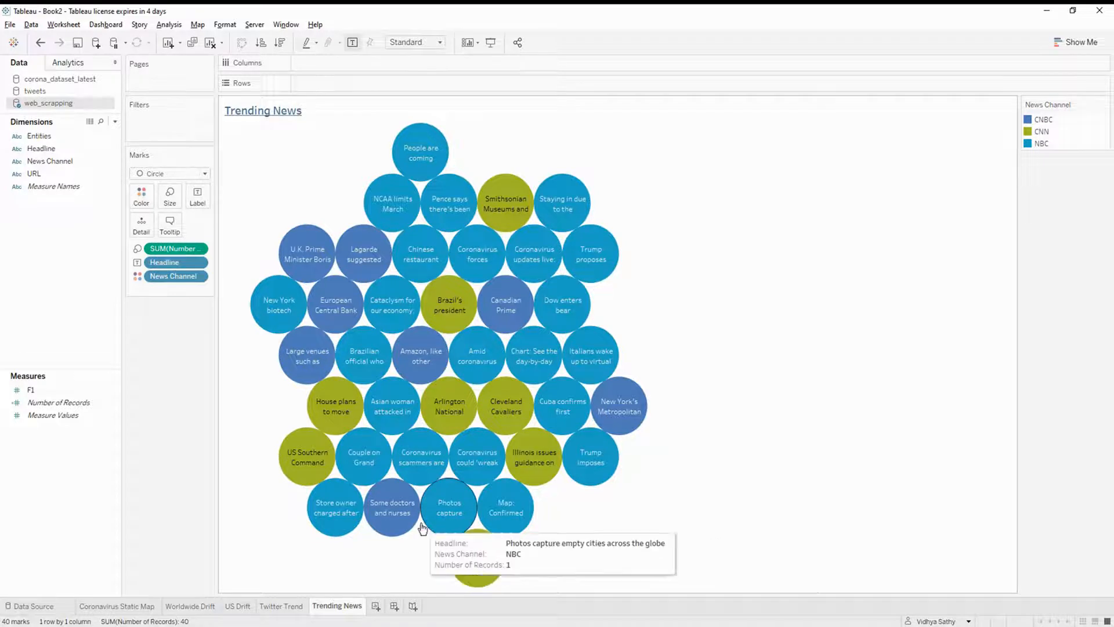
- Create a new dashboard and place the Worldwide Drift sheet on it
left_click(394, 606)
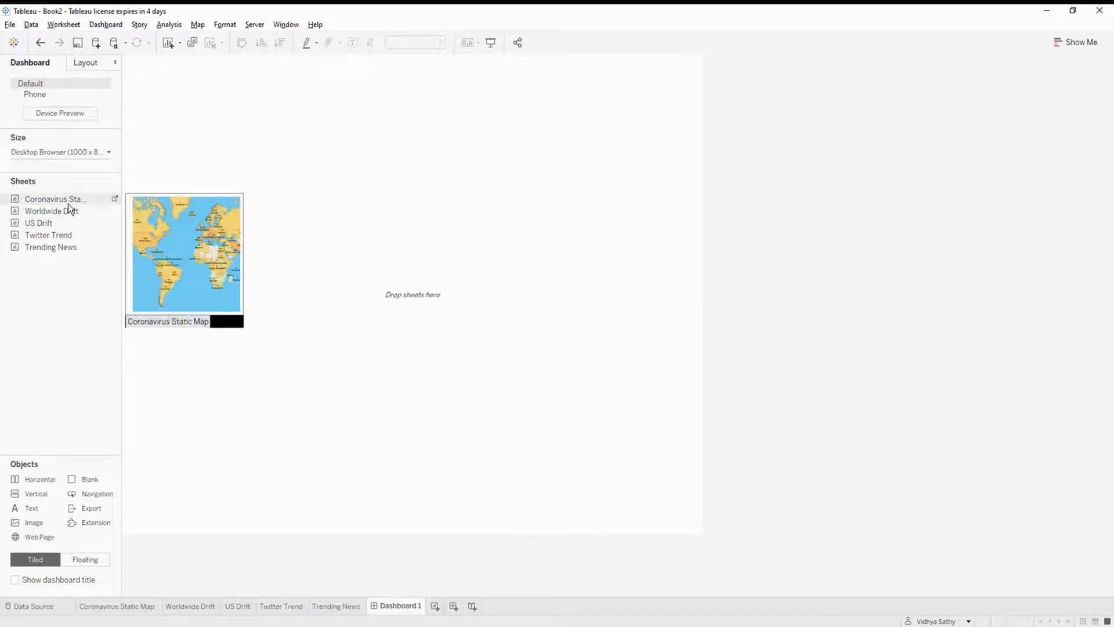
left_click_drag(67, 214, 147, 162)
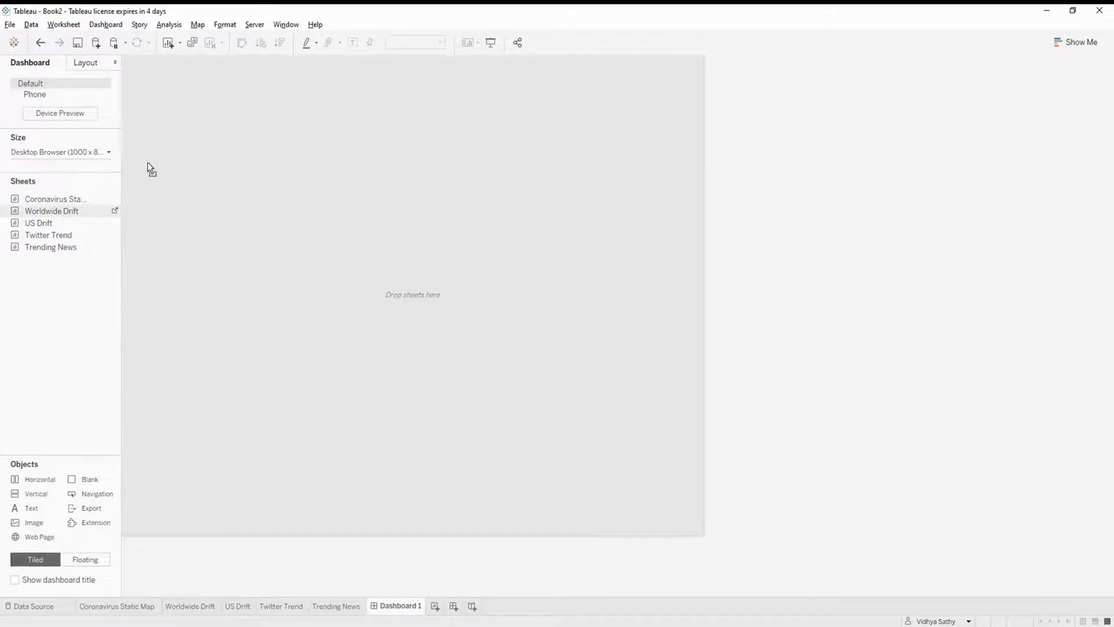
left_click_drag(161, 95, 198, 150)
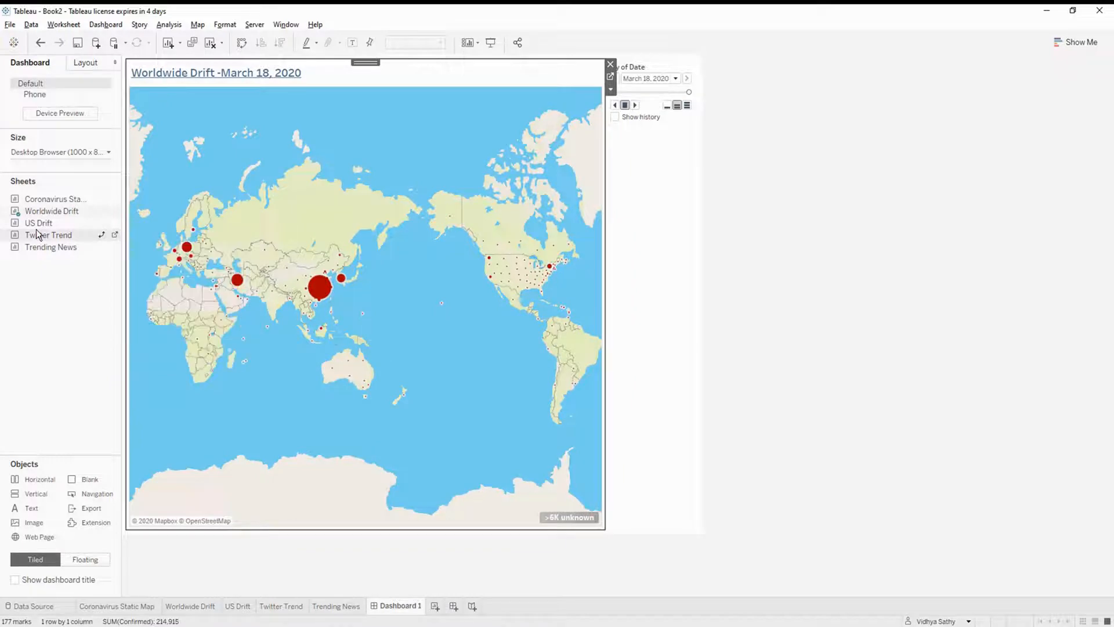
- Place US Drift below the Worldwide Drift map and Twitter Trend in the column beside the maps, under the Confirmed legend
mouse_move(38, 234)
left_mouse_down()
mouse_move(231, 405)
mouse_move(263, 454)
left_mouse_up()
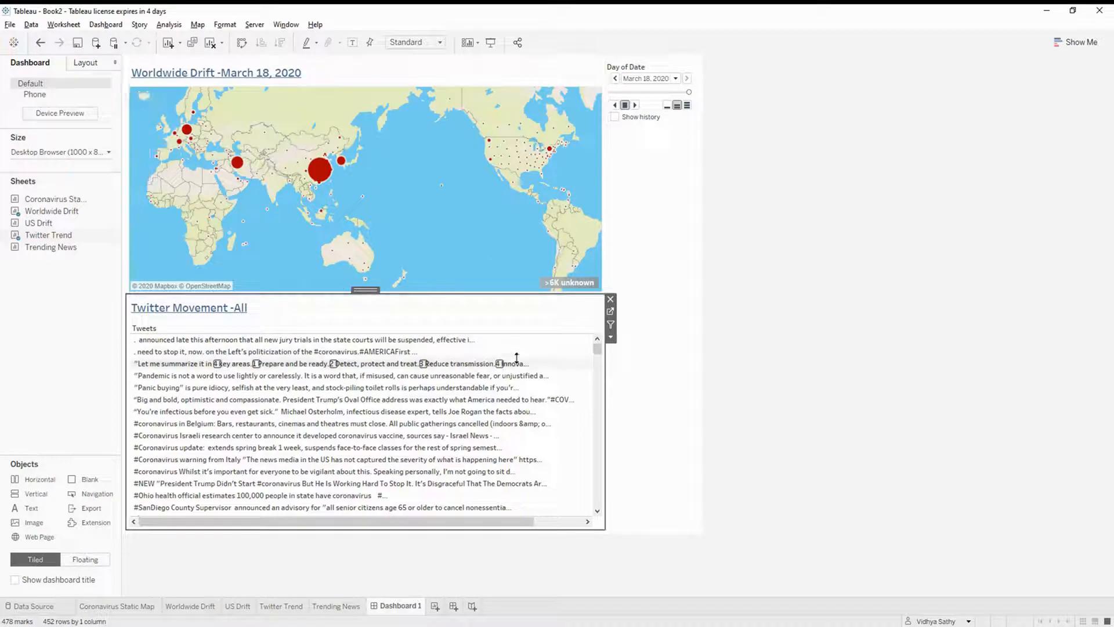
key("Delete")
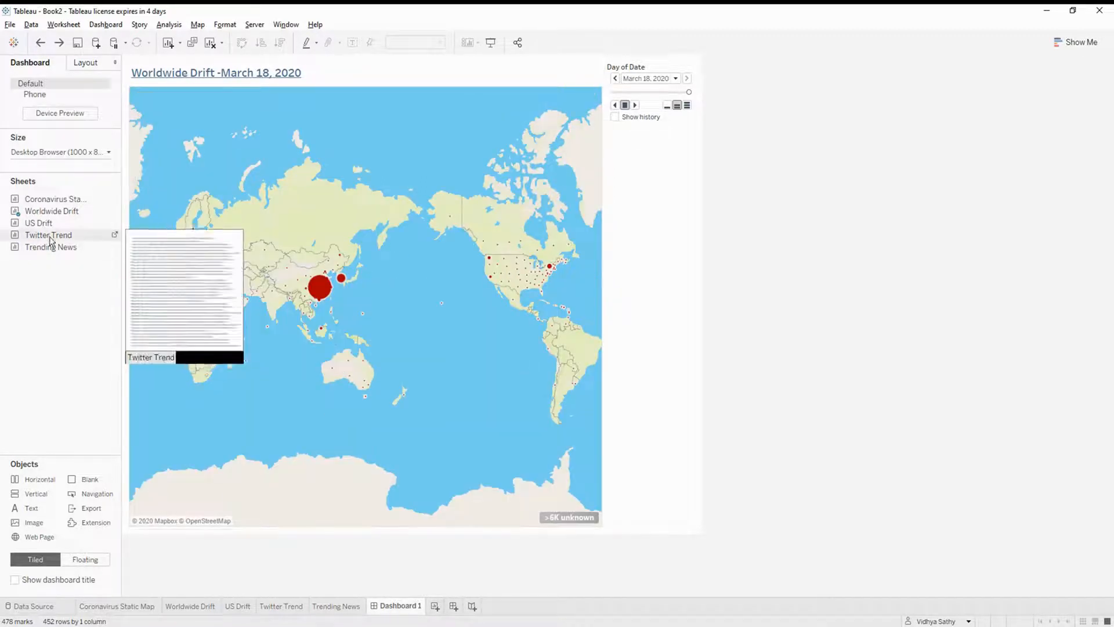
mouse_move(41, 223)
left_mouse_down()
mouse_move(207, 406)
mouse_move(288, 441)
left_mouse_up()
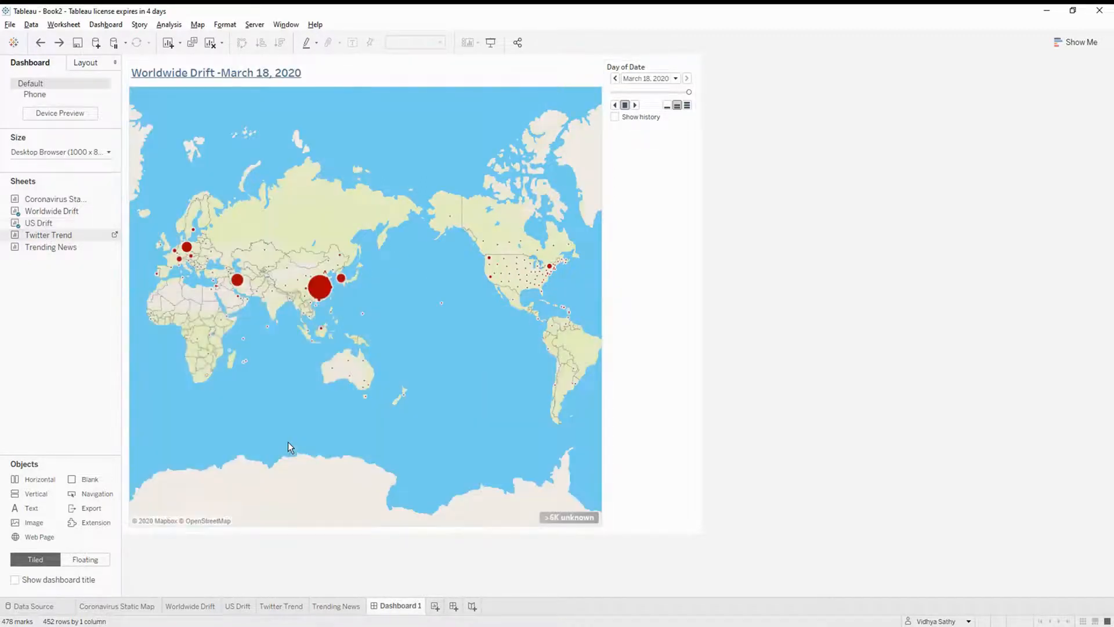
mouse_move(57, 240)
left_mouse_down()
mouse_move(373, 261)
mouse_move(612, 194)
mouse_move(680, 152)
left_mouse_up()
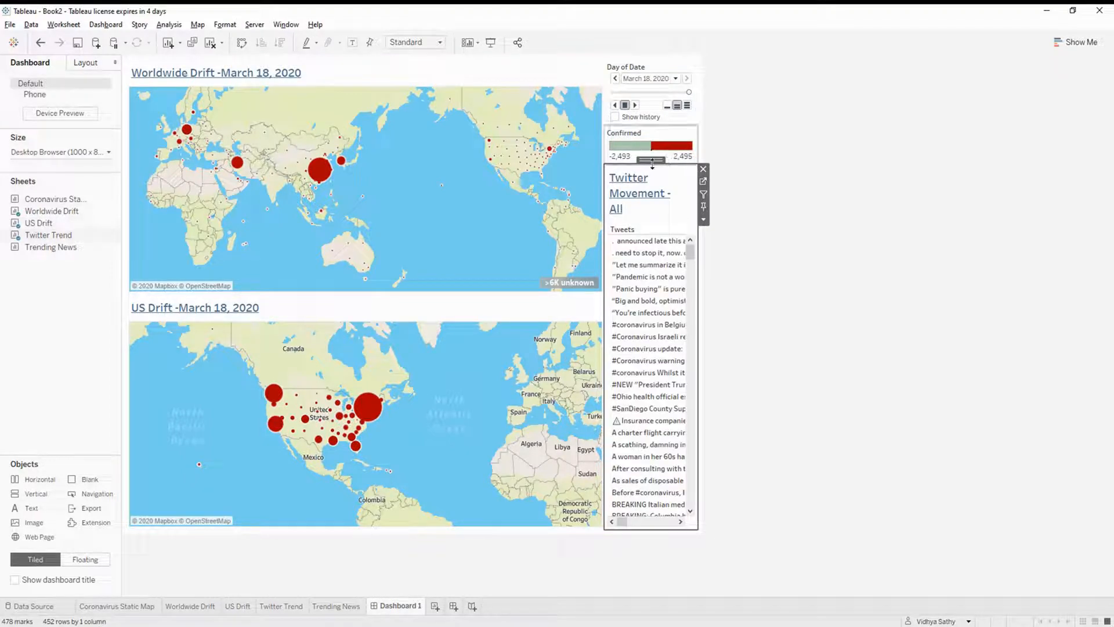
- Remove the Confirmed color legend from the dashboard
left_click(692, 137)
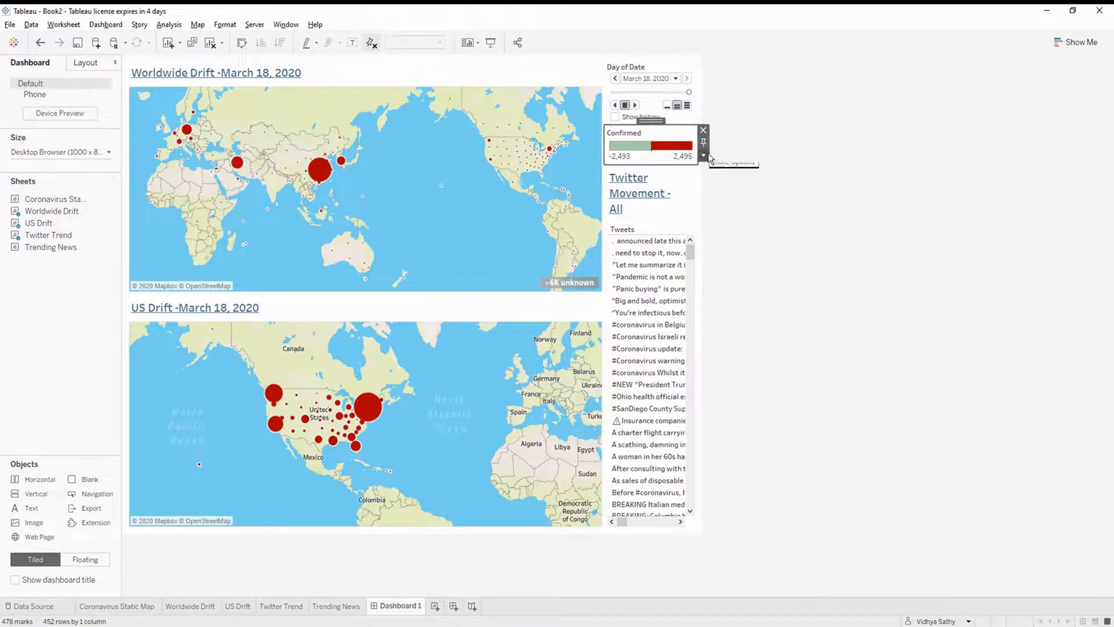
left_click(703, 155)
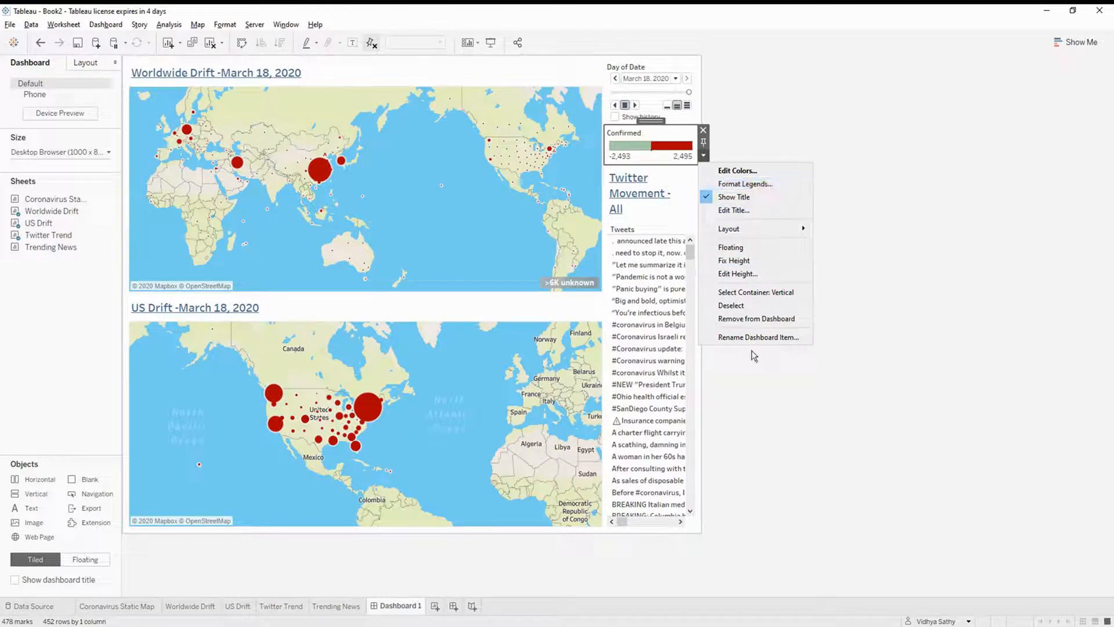
left_click(751, 320)
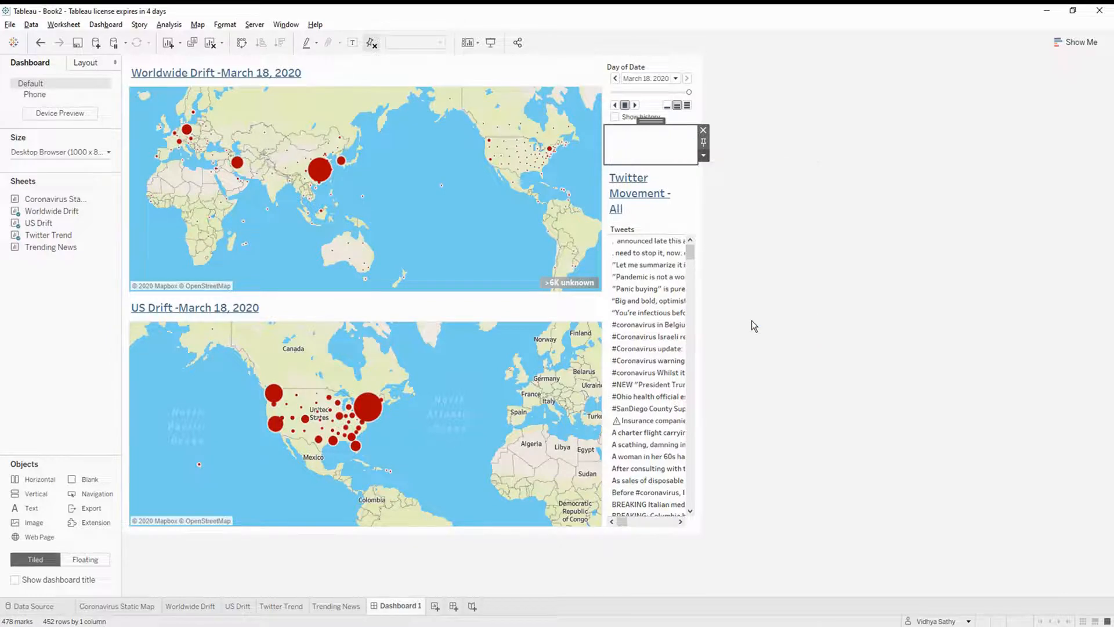
- Make the Day of Date control floating and move it onto the Worldwide Drift map's Pacific Ocean area
left_click(643, 69)
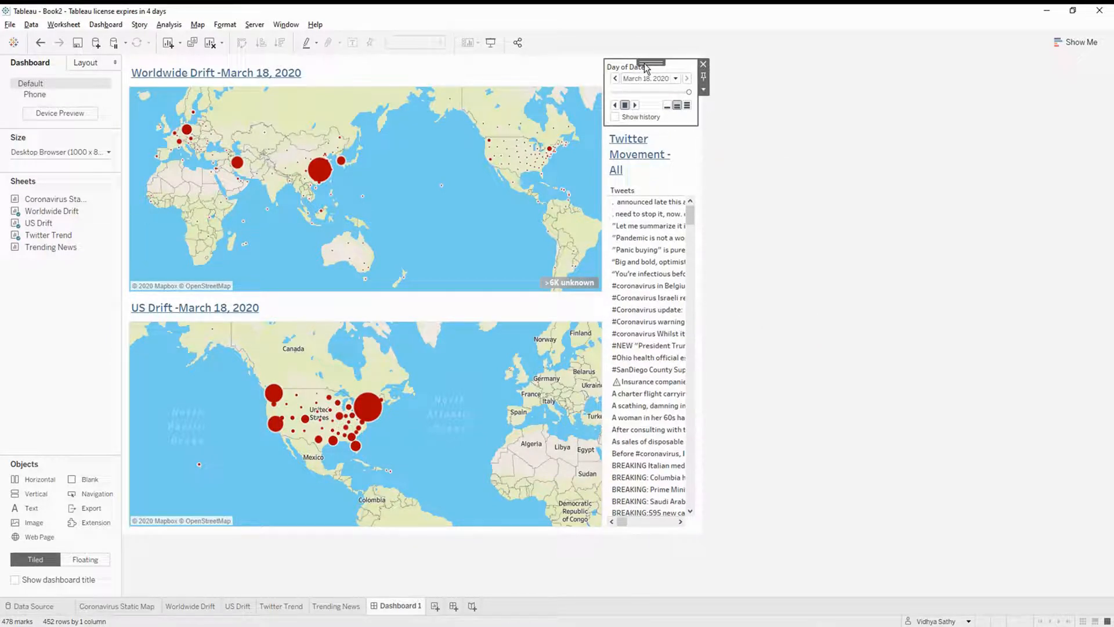
left_click(705, 90)
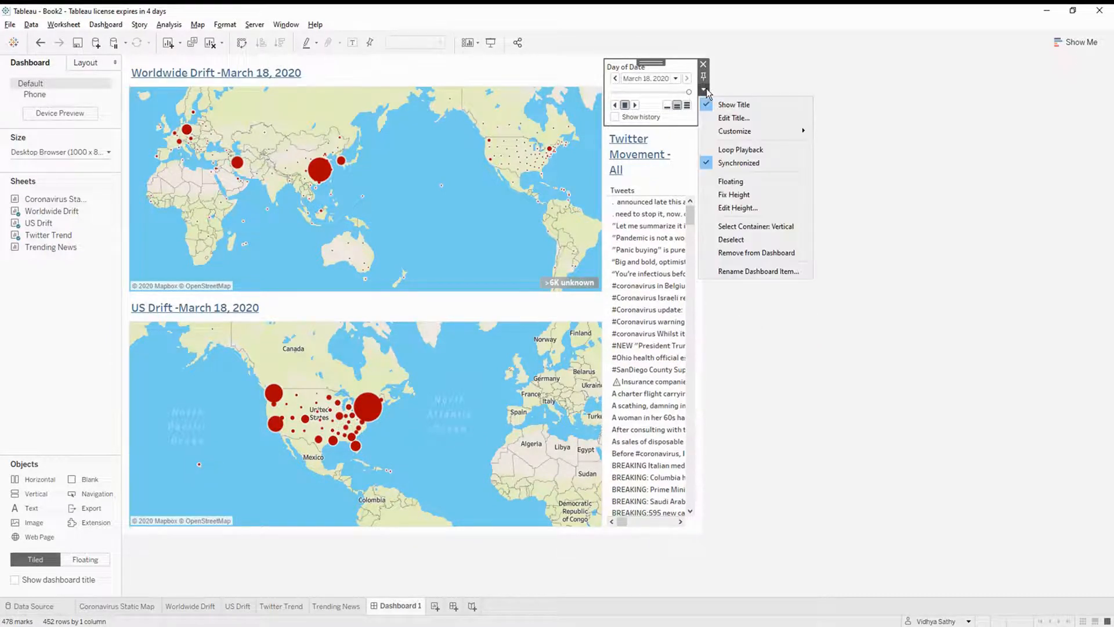
left_click(745, 185)
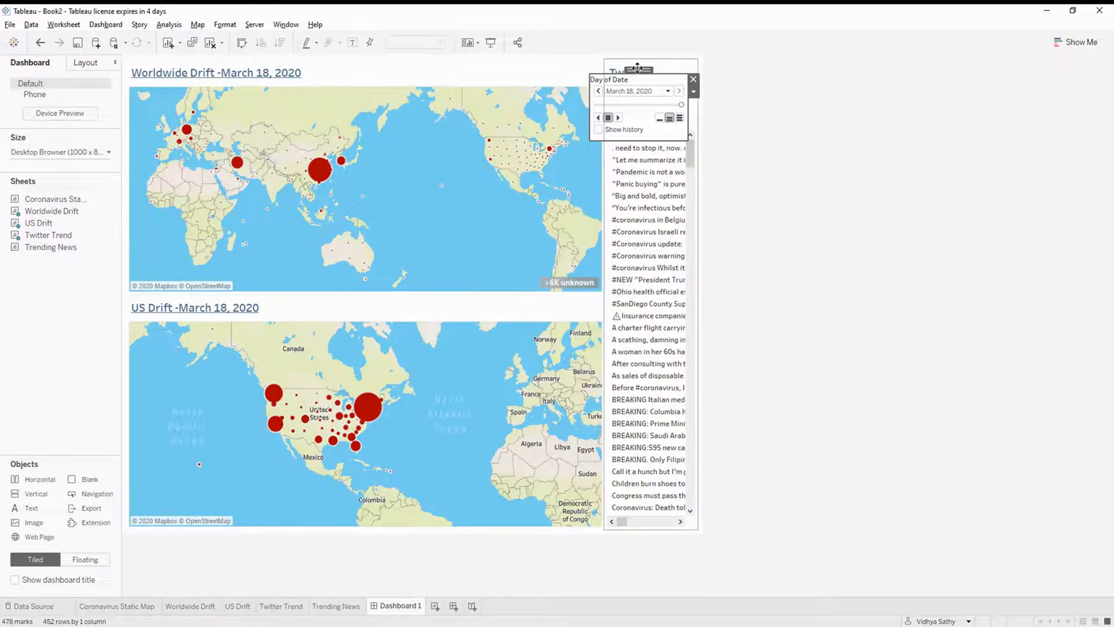
left_click_drag(638, 68, 452, 173)
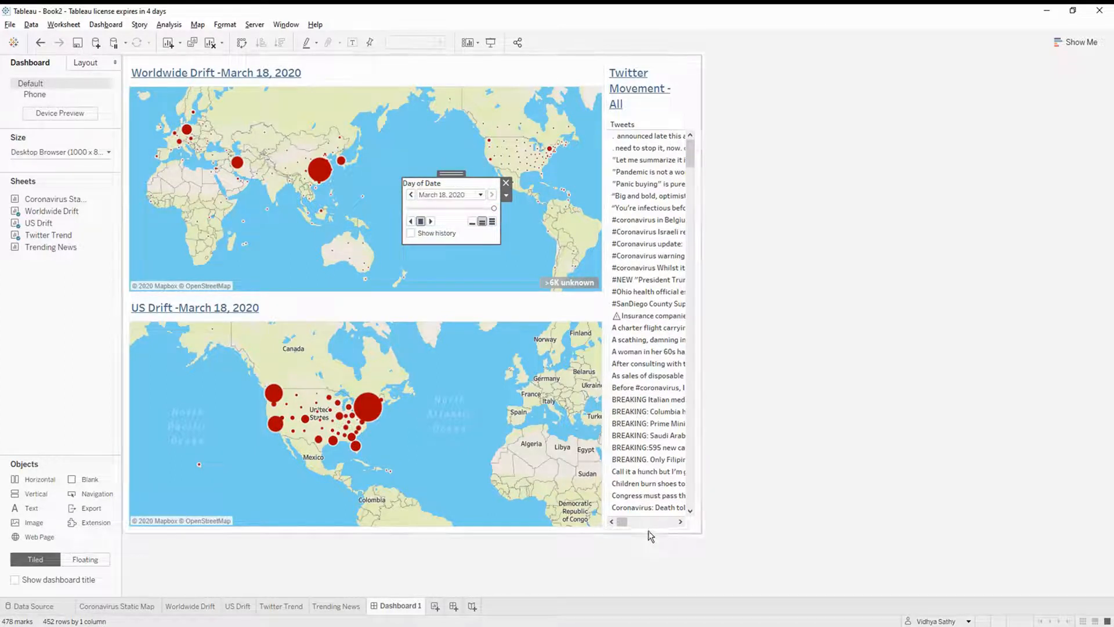
- Place the Trending News sheet below Twitter Trend and move the News Channel legend beneath the Trending News bubbles
left_click_drag(51, 247, 636, 484)
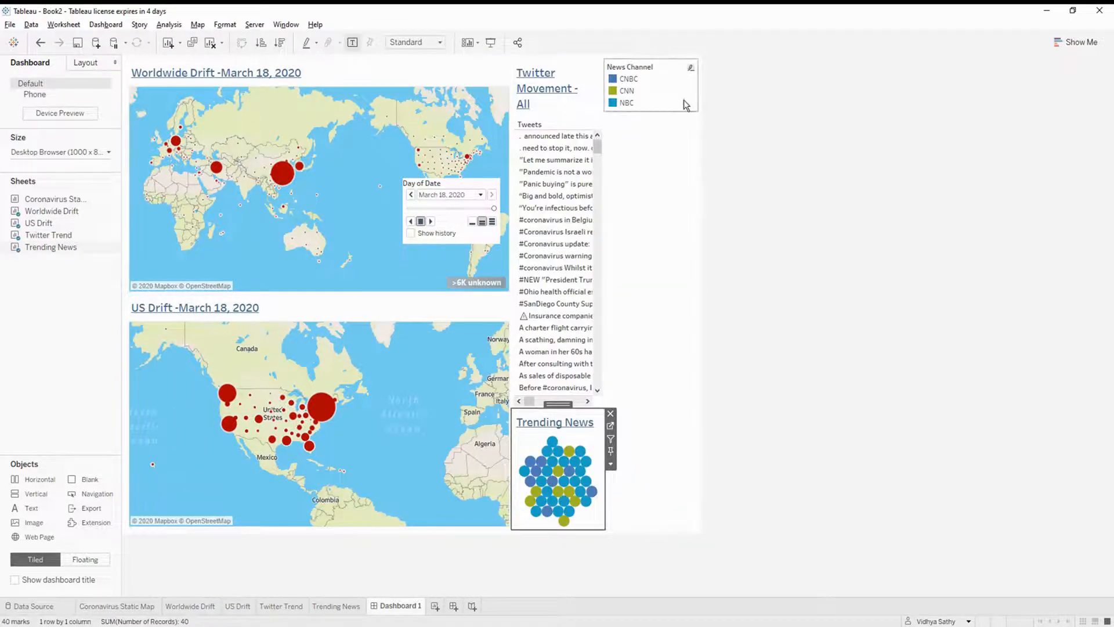
left_click(656, 66)
left_click_drag(657, 62, 704, 88)
left_click(704, 89)
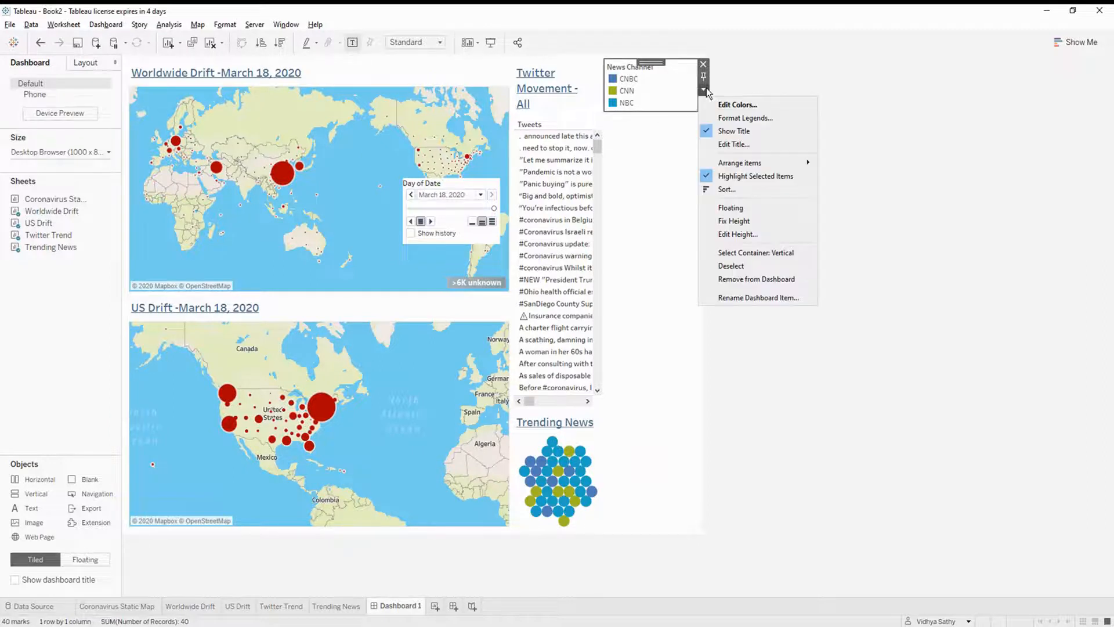
left_click(651, 61)
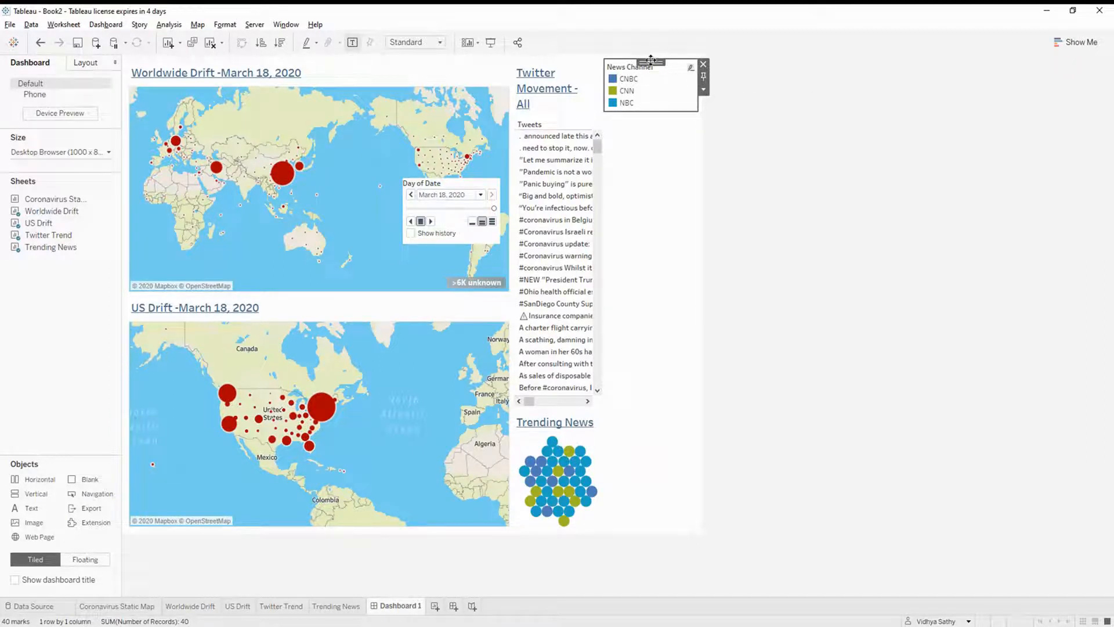
left_click_drag(652, 60, 546, 497)
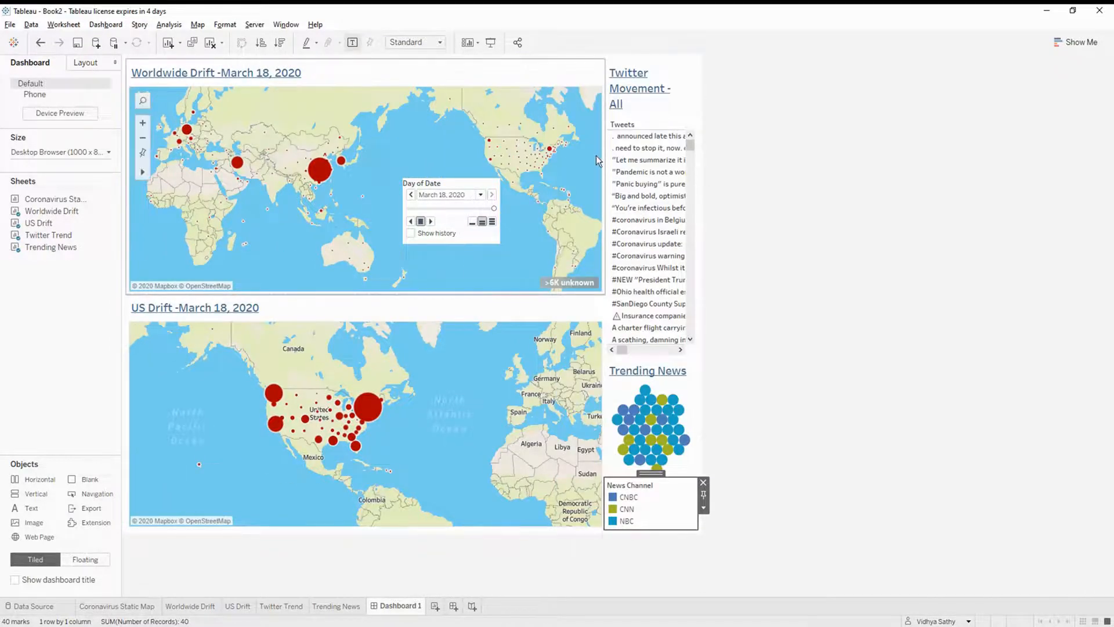
- Widen the Twitter and news column by narrowing the maps, and enlarge Trending News by shrinking the tweet list and legend
left_click_drag(605, 156, 520, 155)
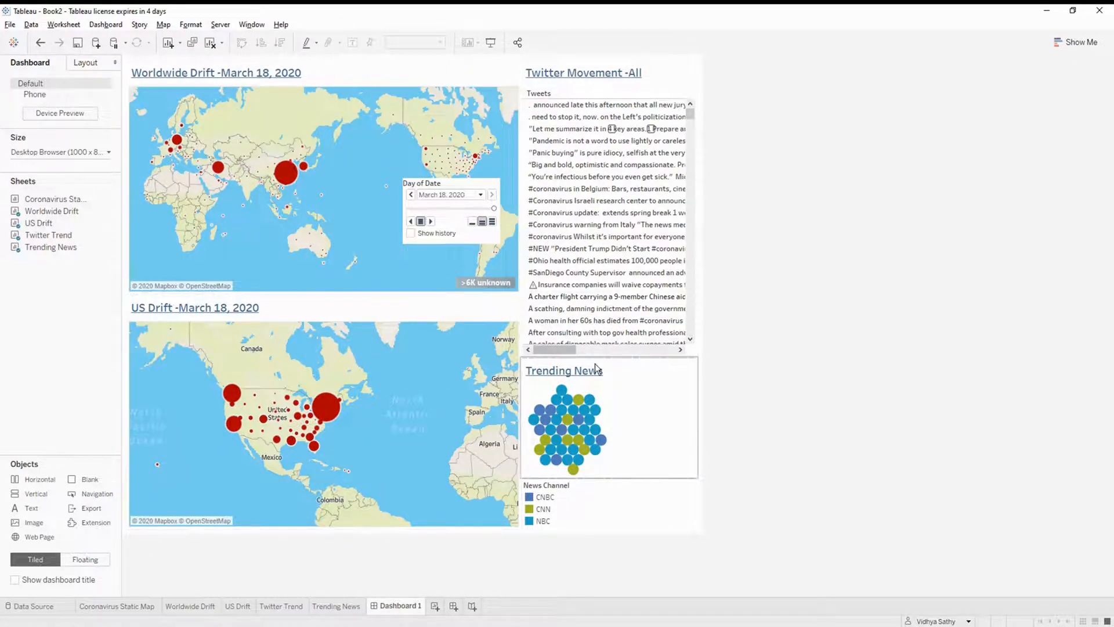
left_click_drag(596, 358, 592, 314)
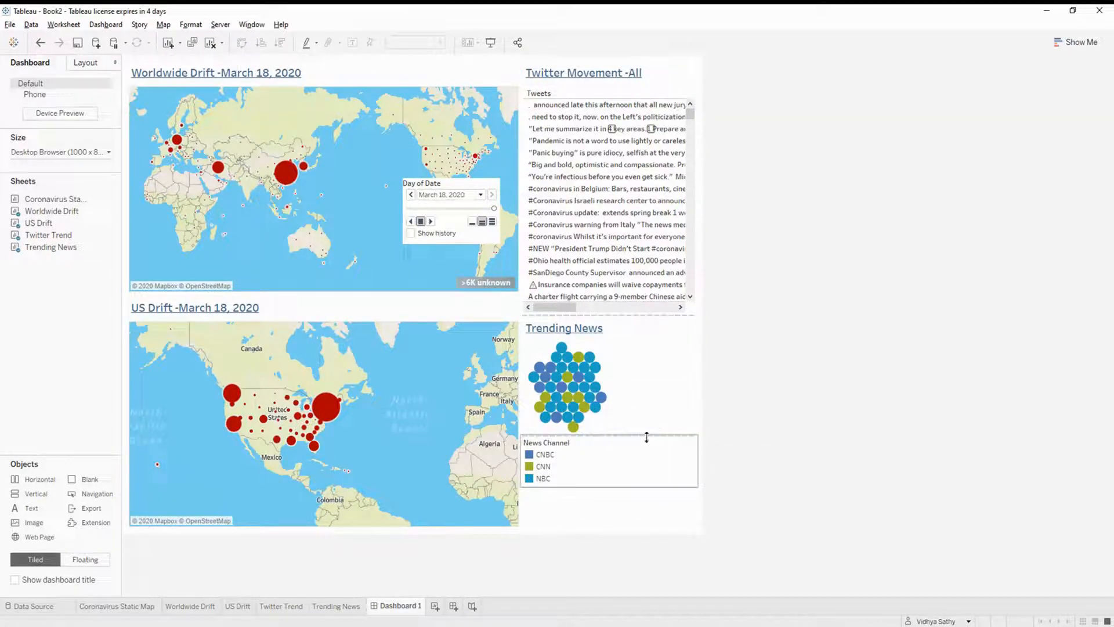
left_click_drag(647, 437, 640, 506)
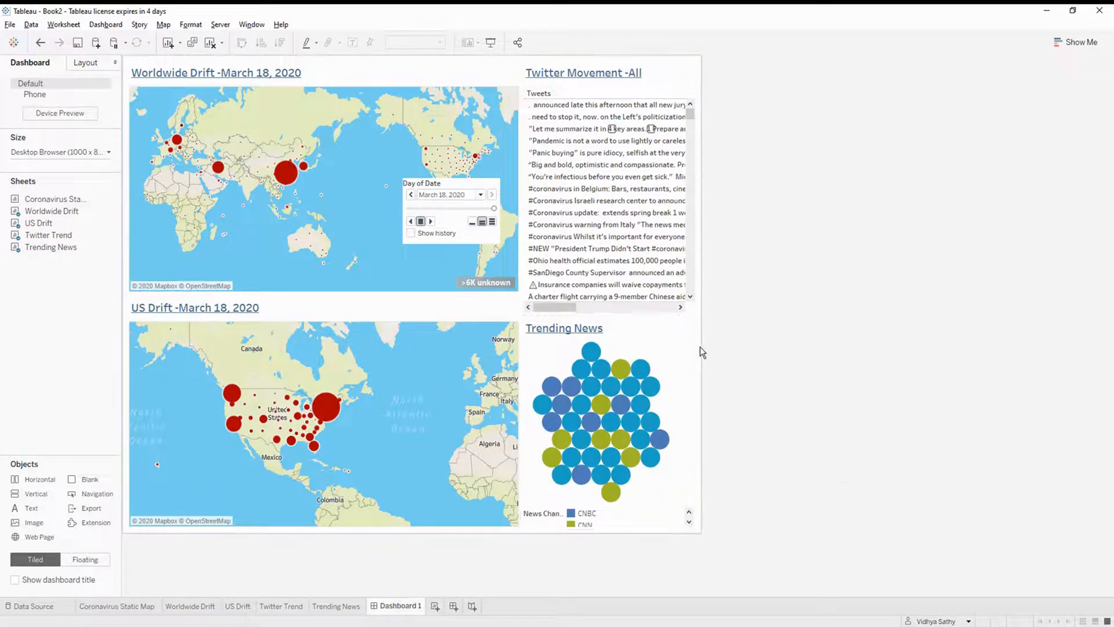
- Show the dashboard title and replace its text with "Coronavirus Timeline across the Web"
left_click(15, 581)
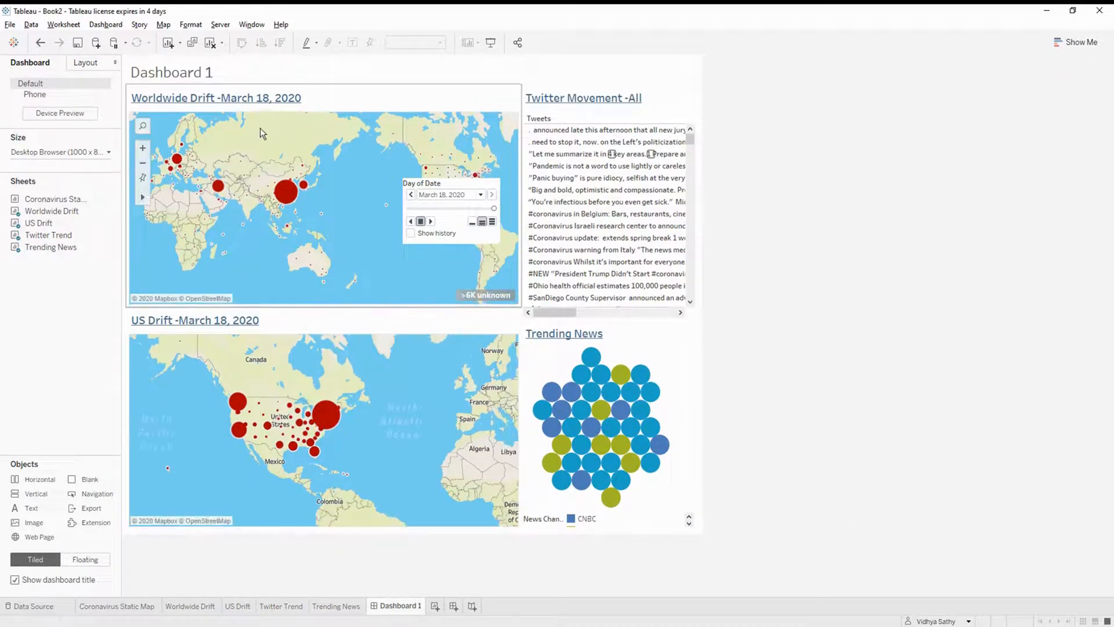
double_click(224, 74)
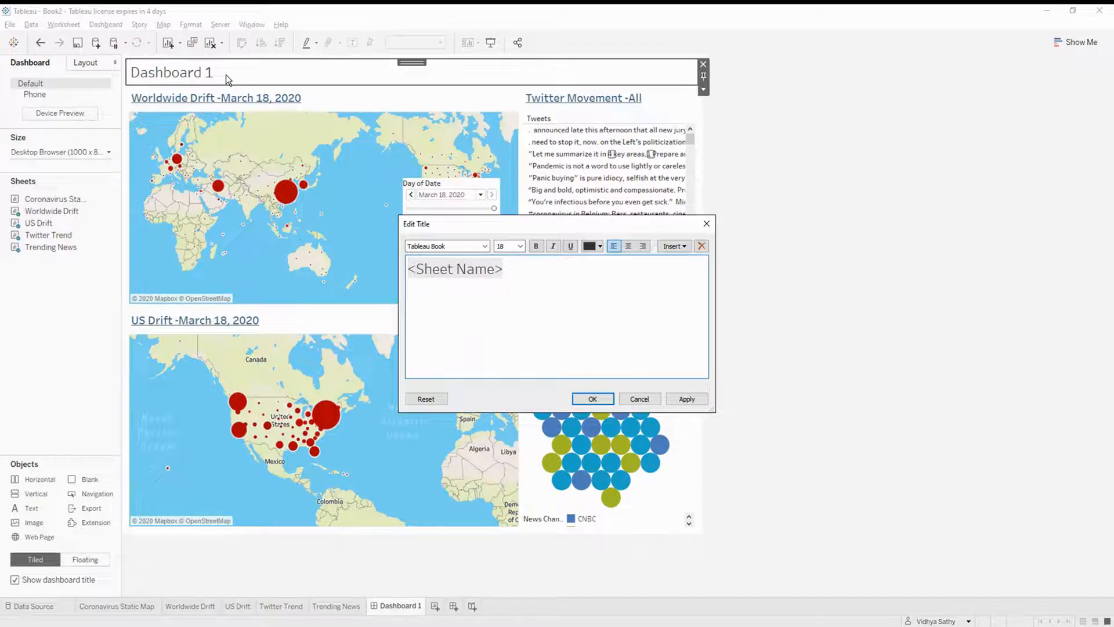
left_click(510, 274)
type("C")
key("BackSpace")
key("BackSpace")
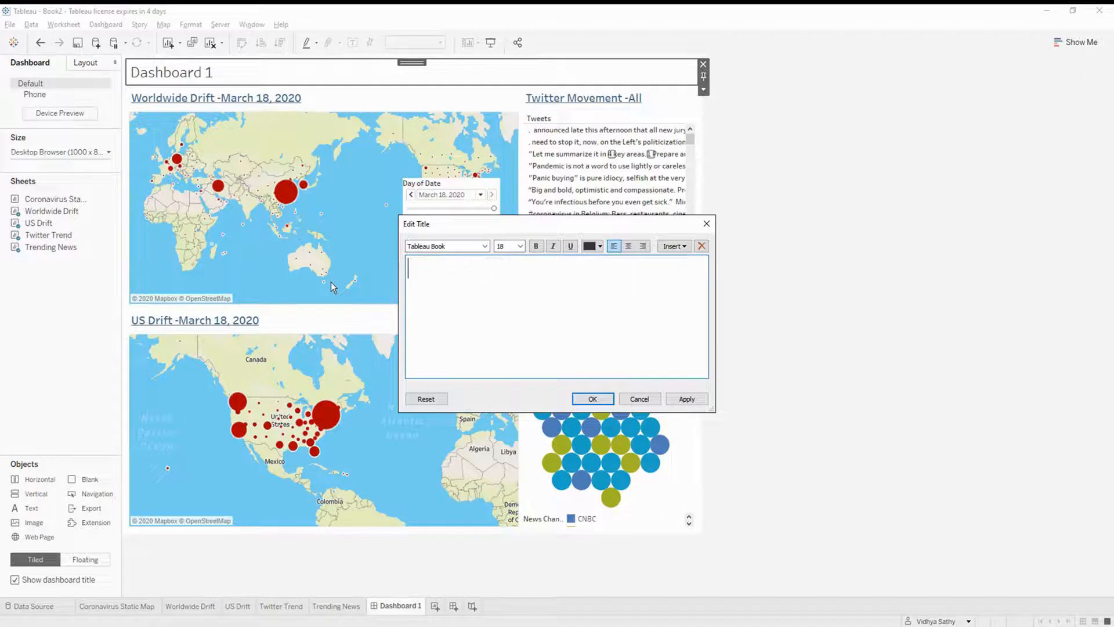
type("Coronavirus Timeline")
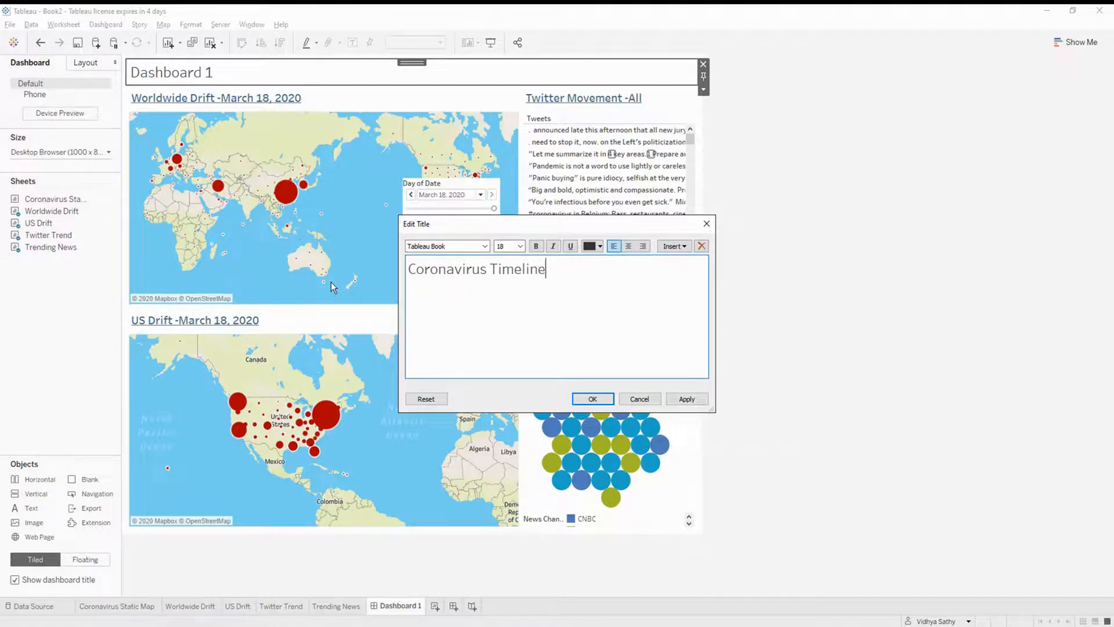
type(" across the We")
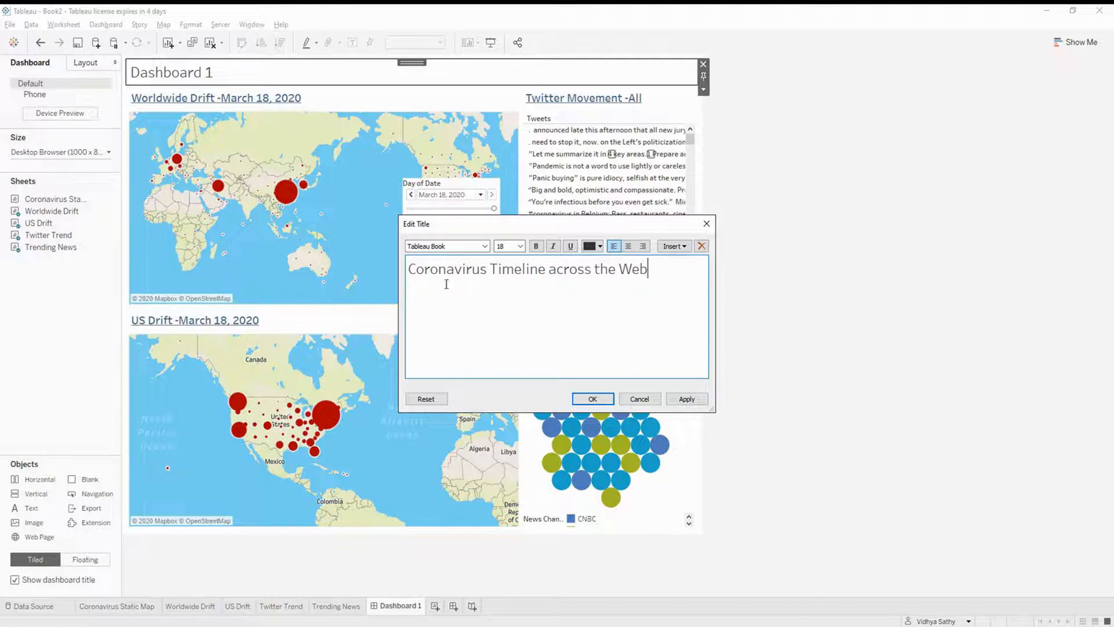
type("b")
- Format the dashboard title as bold blue 24-point text with centered alignment and apply it
left_click_drag(672, 278, 400, 277)
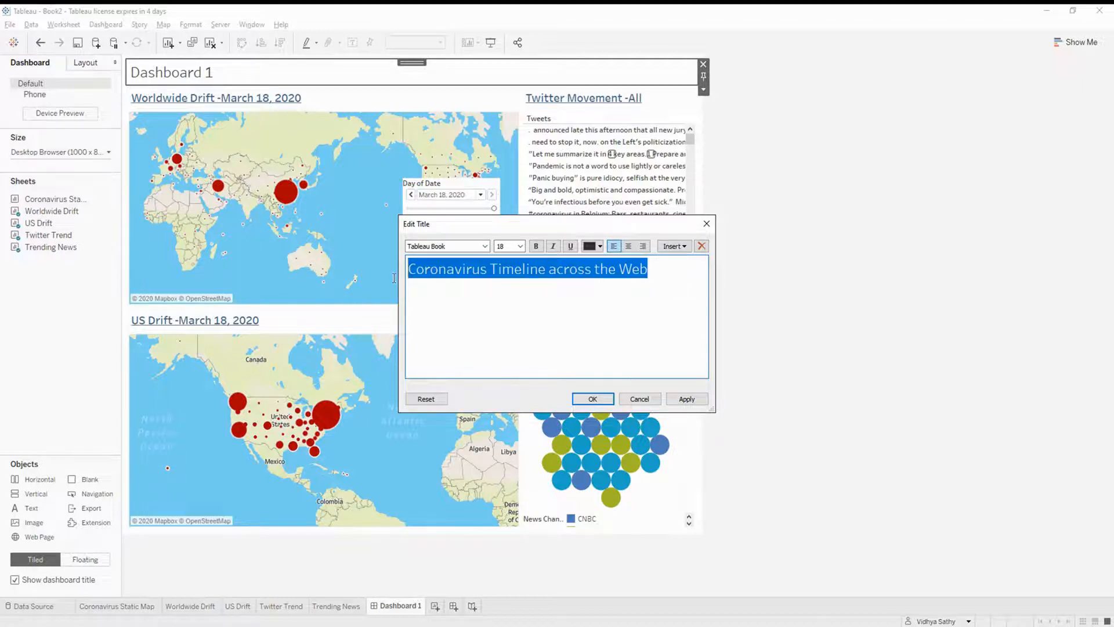
left_click(535, 246)
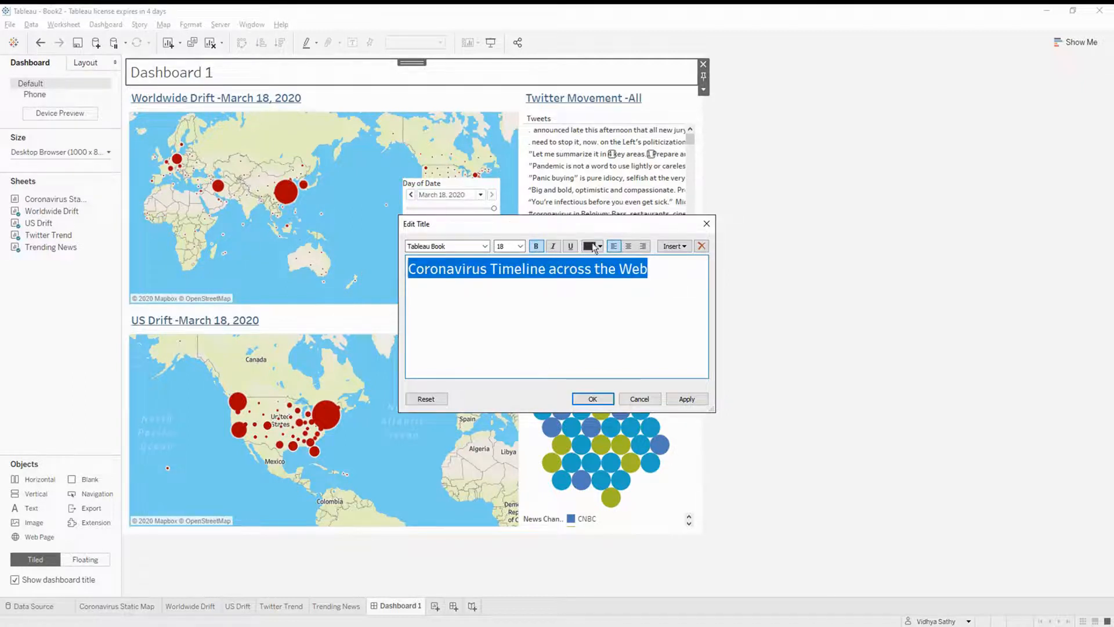
left_click(596, 246)
left_click(592, 318)
left_click(521, 247)
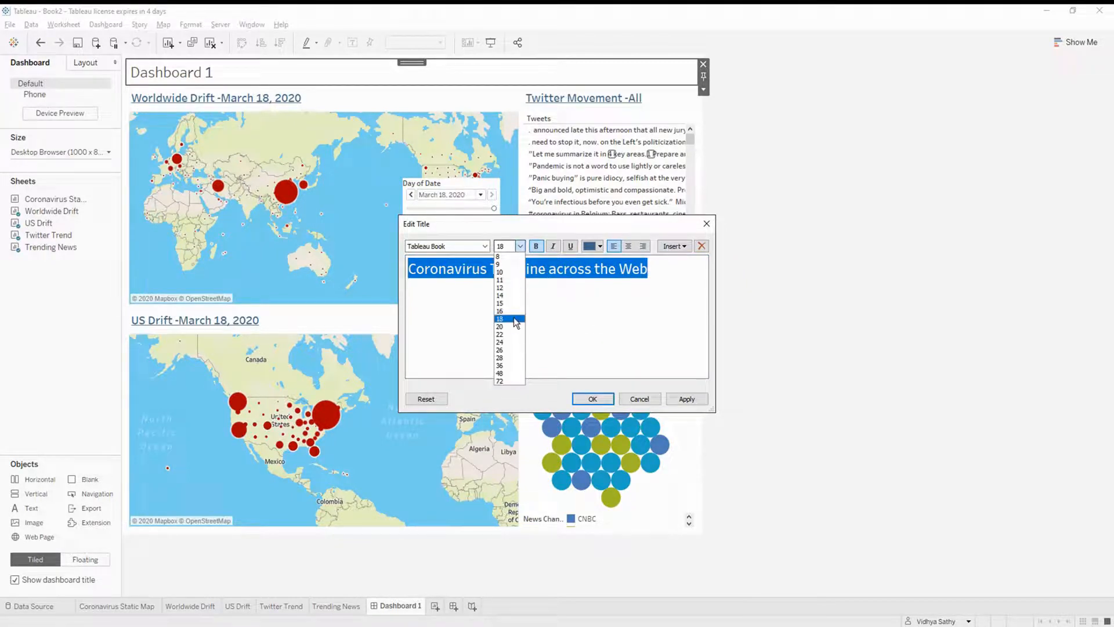
left_click(507, 348)
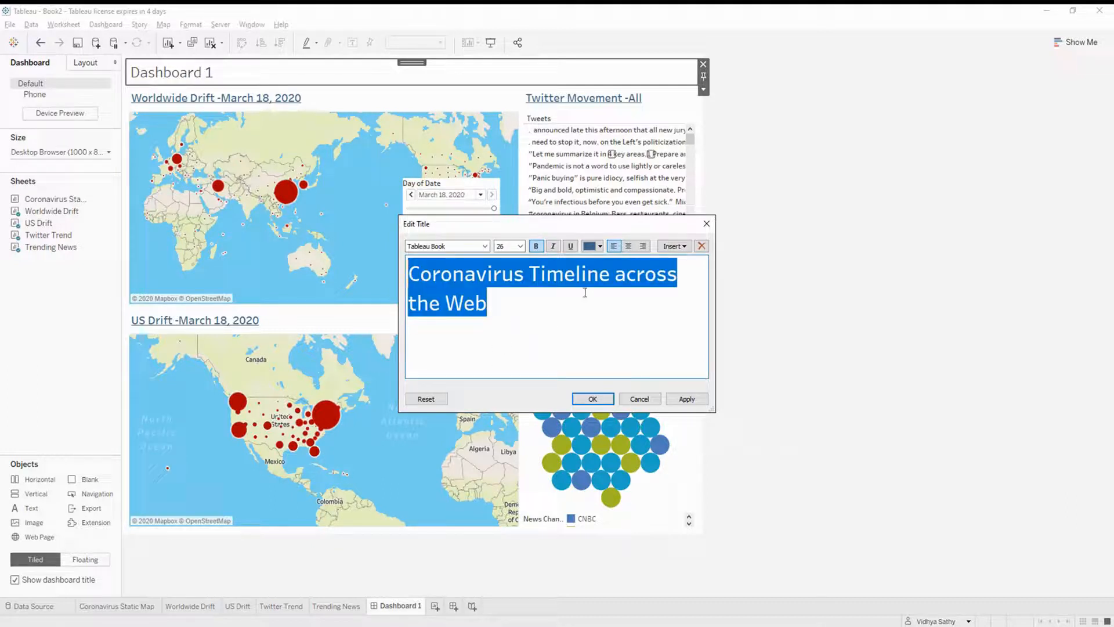
left_click(522, 248)
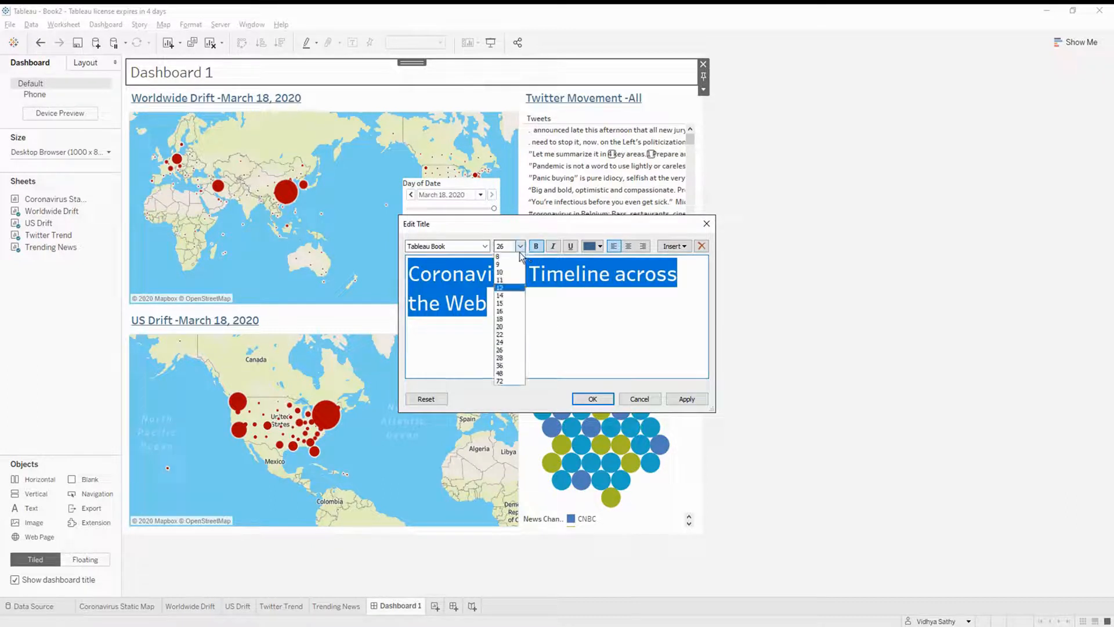
left_click(508, 343)
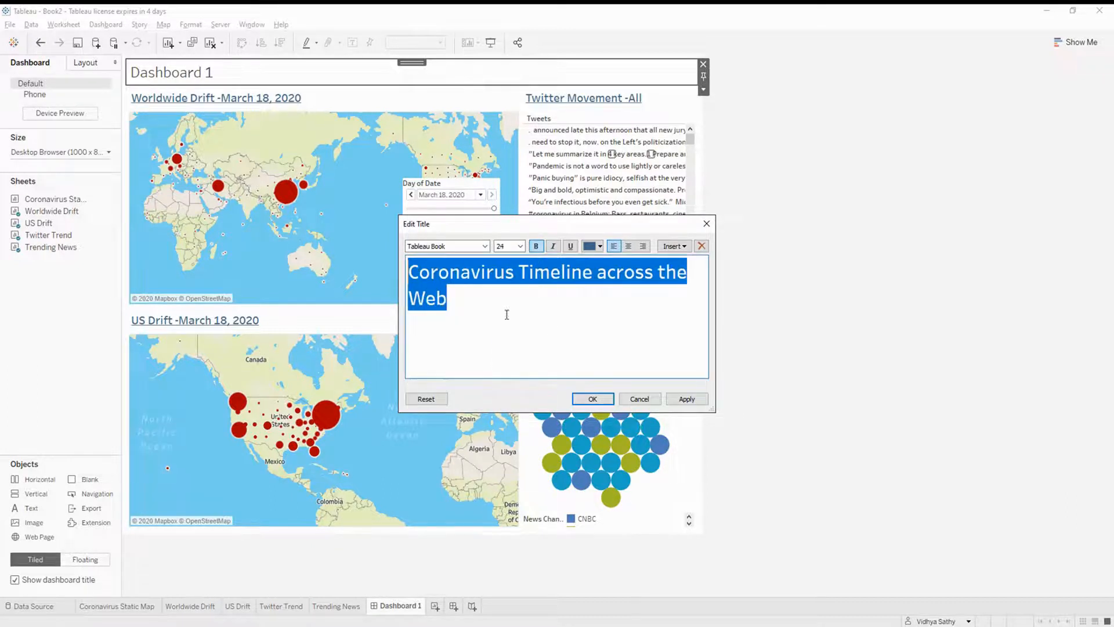
left_click(686, 398)
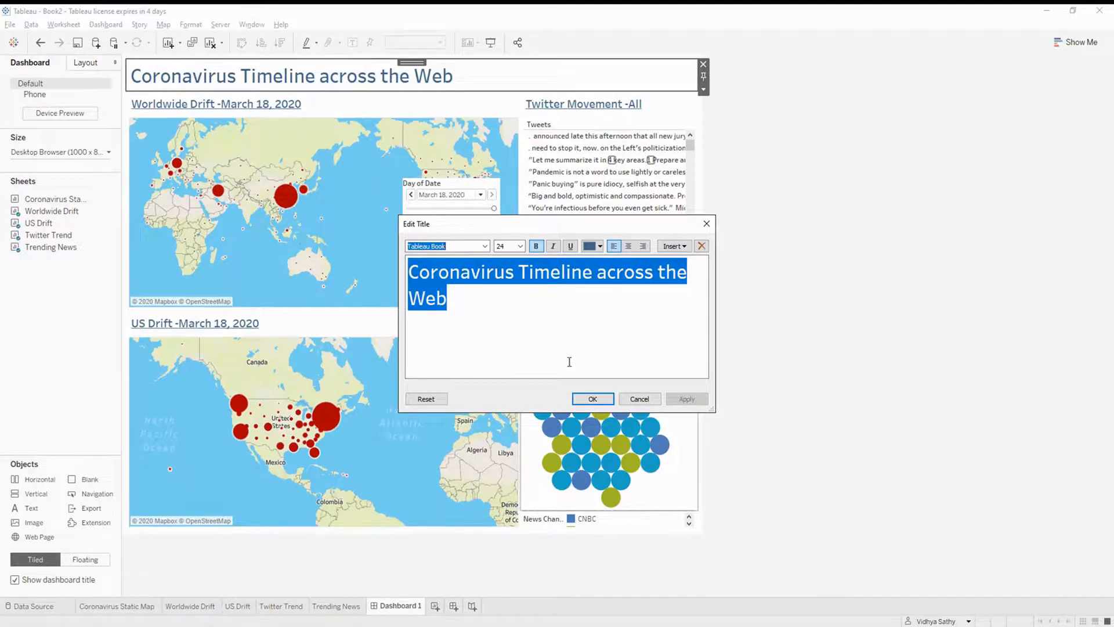
left_click(630, 250)
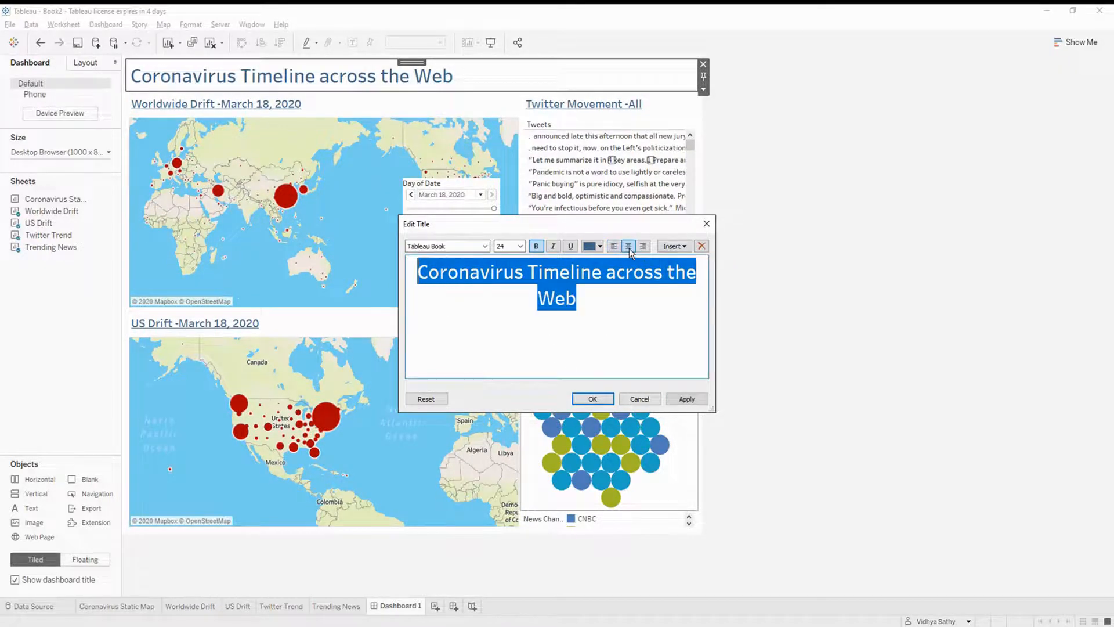
left_click(687, 399)
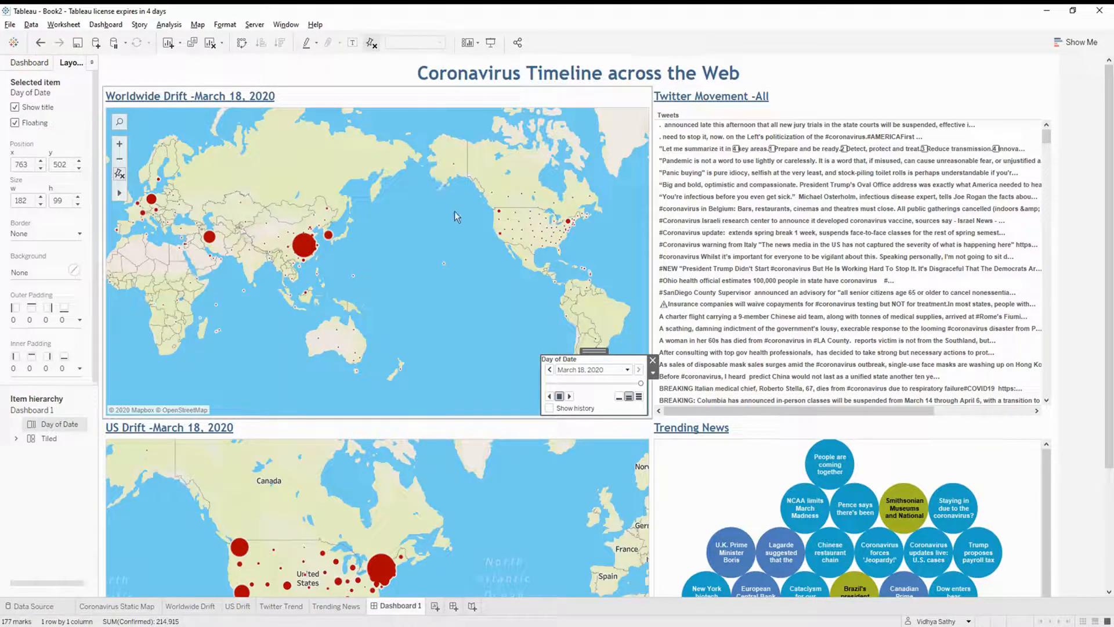
- Set the Worldwide Drift map to be used as a filter for the dashboard
left_click(624, 134)
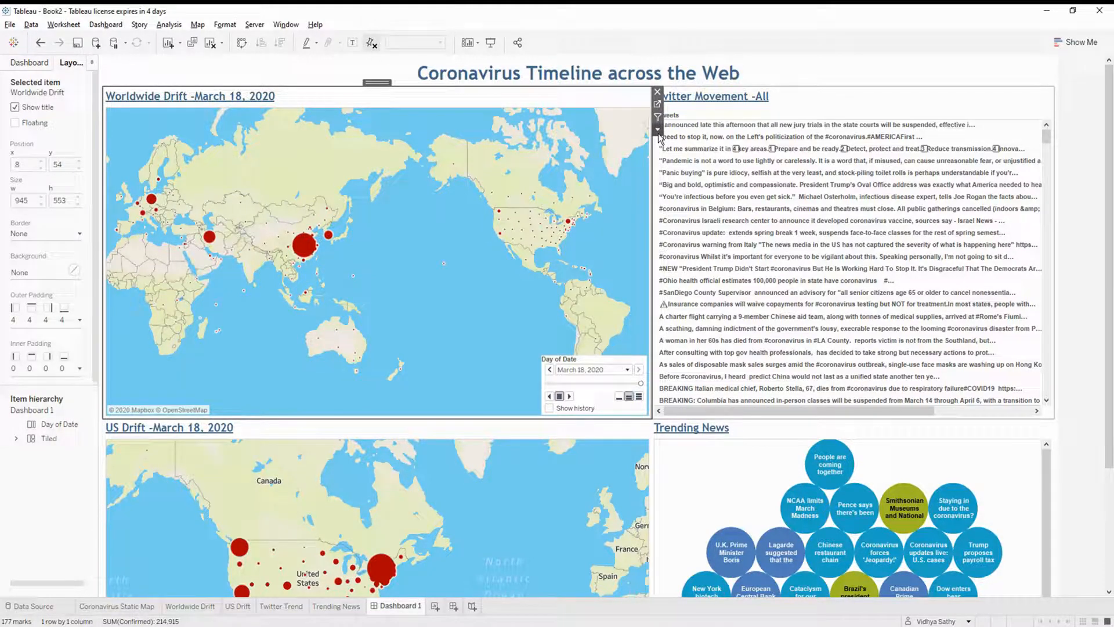
mouse_move(299, 260)
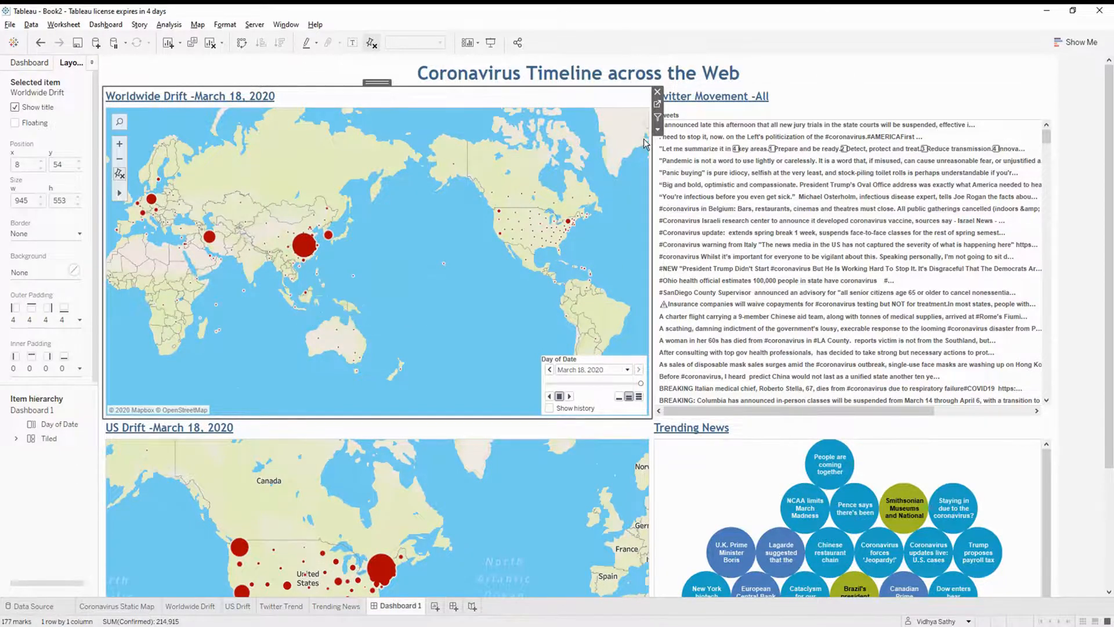
mouse_move(504, 208)
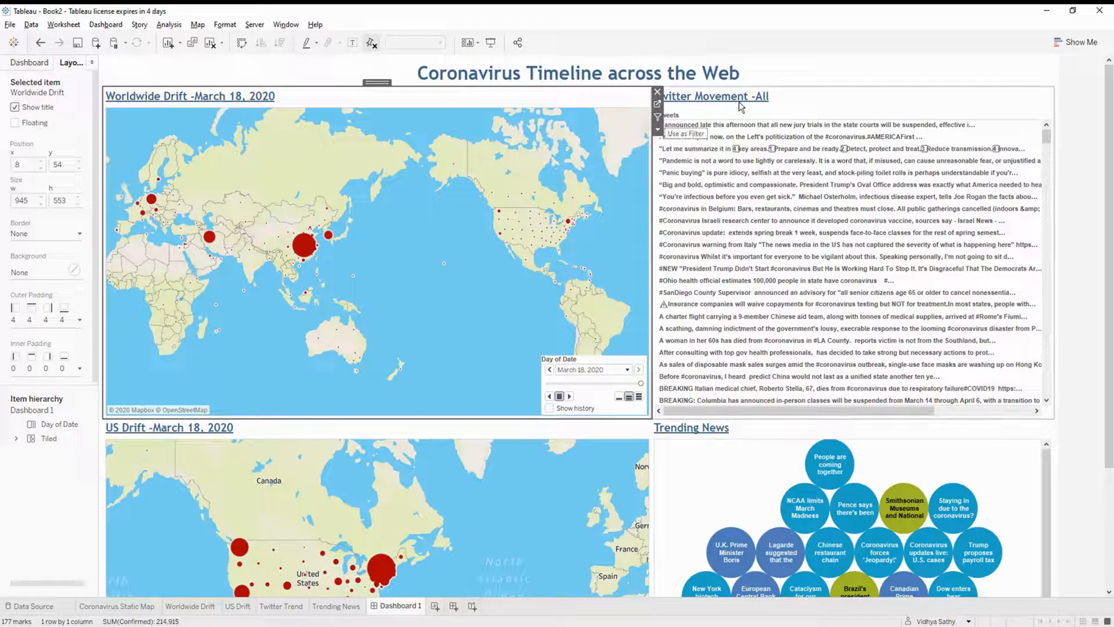
left_click(658, 131)
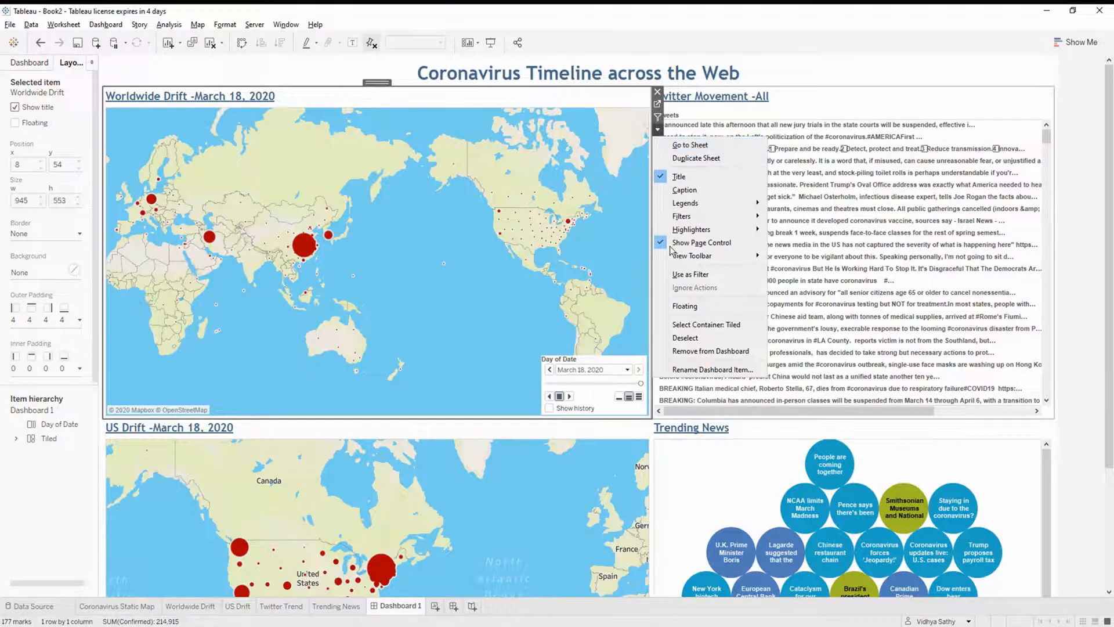
left_click(675, 276)
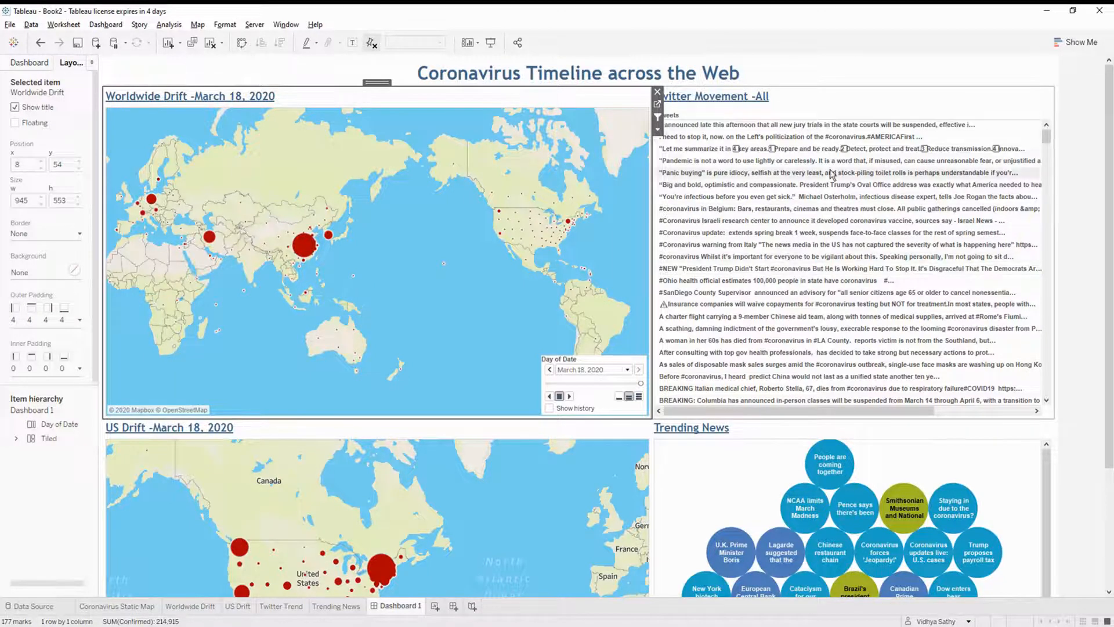
- Test the map filter by selecting the China, Arizona and India marks on Worldwide Drift, and clear the selection
left_click(300, 248)
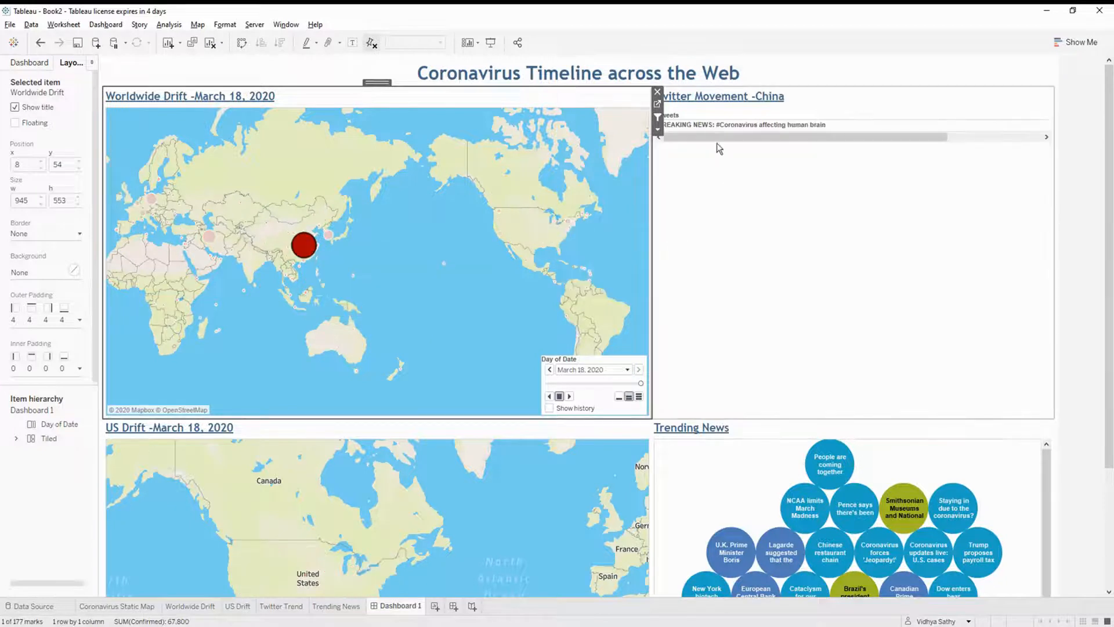
left_click(514, 238)
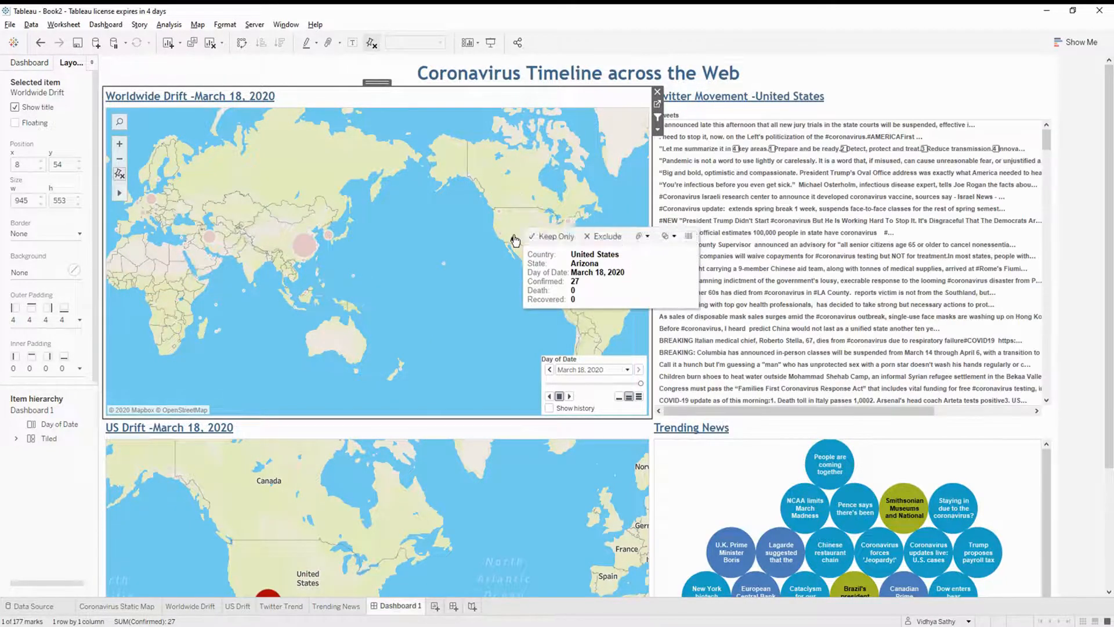
left_click(258, 272)
left_click(250, 254)
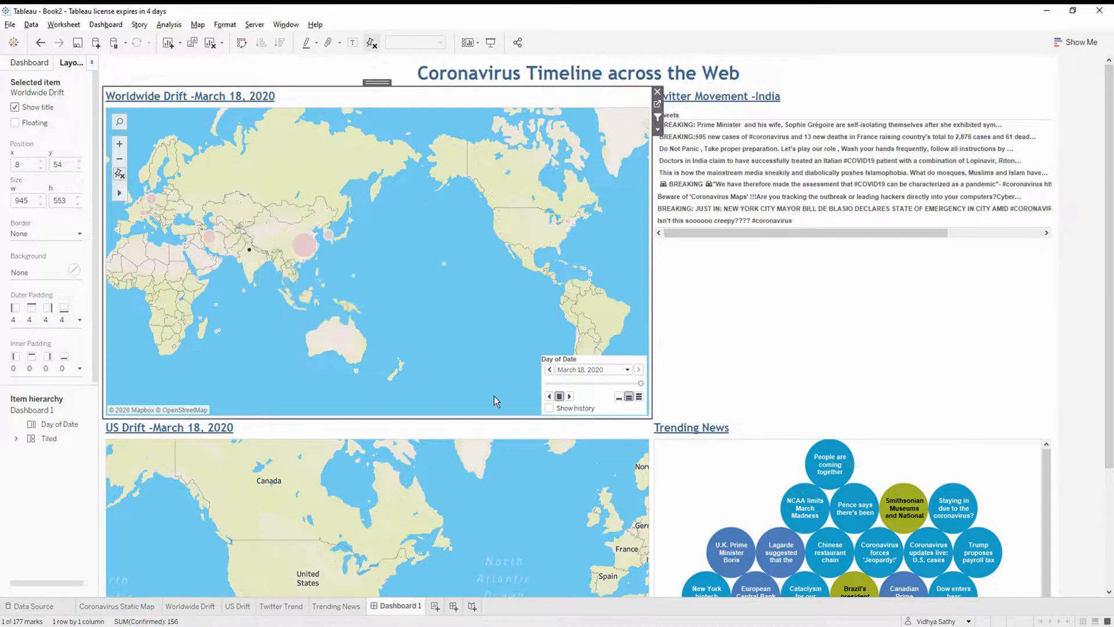
left_click(471, 327)
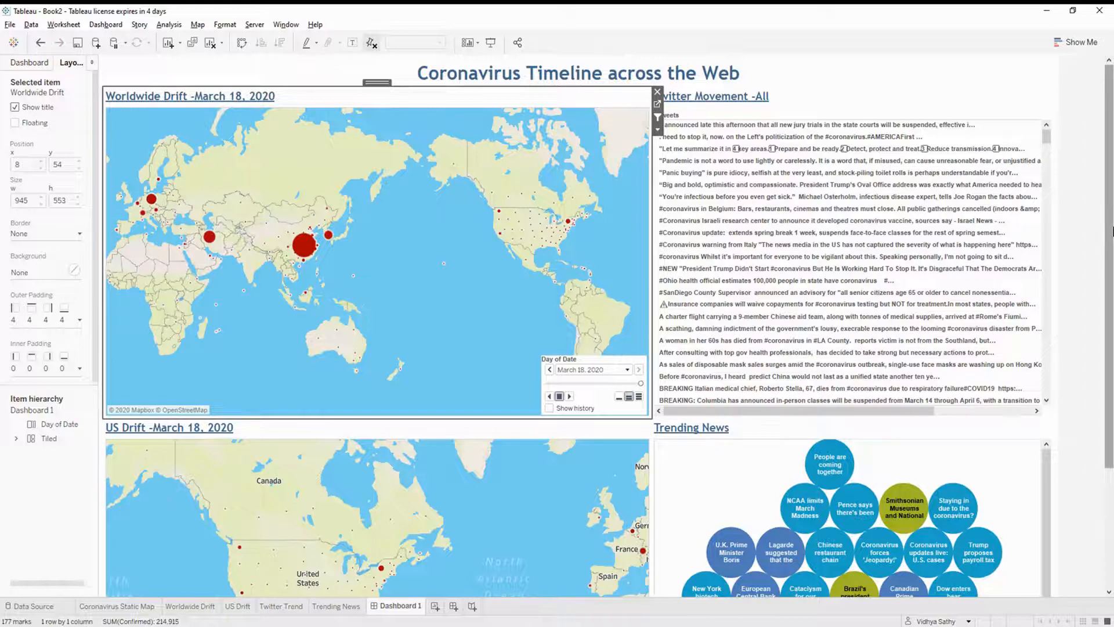
- Examine the US Drift map and the Trending News bubbles in the lower half of the dashboard
scroll(1111, 306, "down", 3)
left_click_drag(1111, 305, 1111, 351)
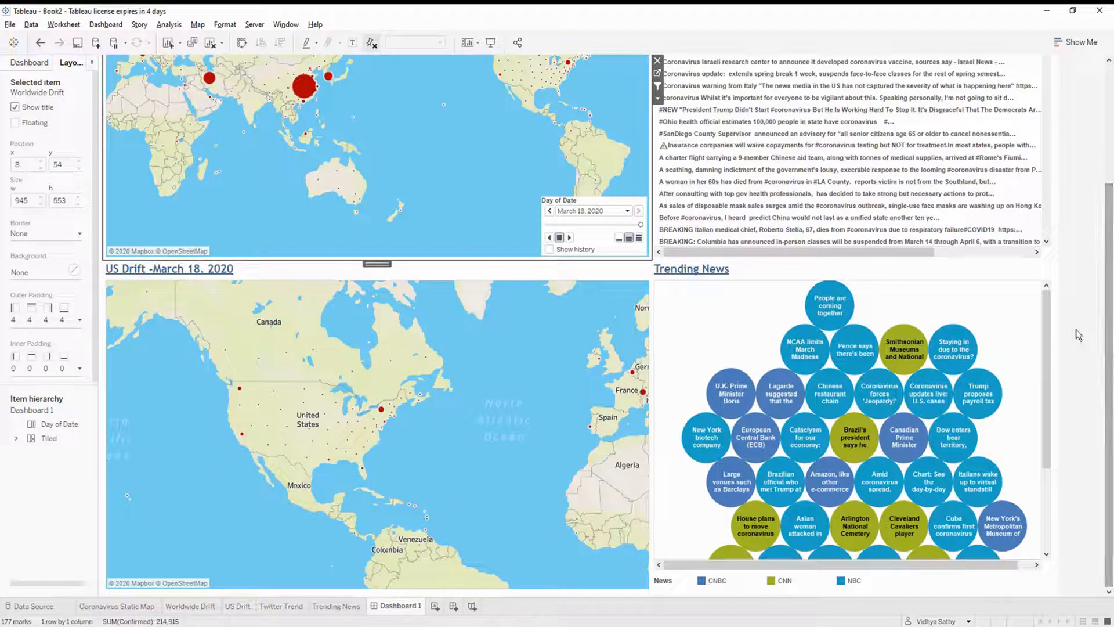
left_click(1047, 364)
mouse_move(1047, 365)
left_mouse_down()
mouse_move(1049, 405)
mouse_move(1038, 363)
left_mouse_up()
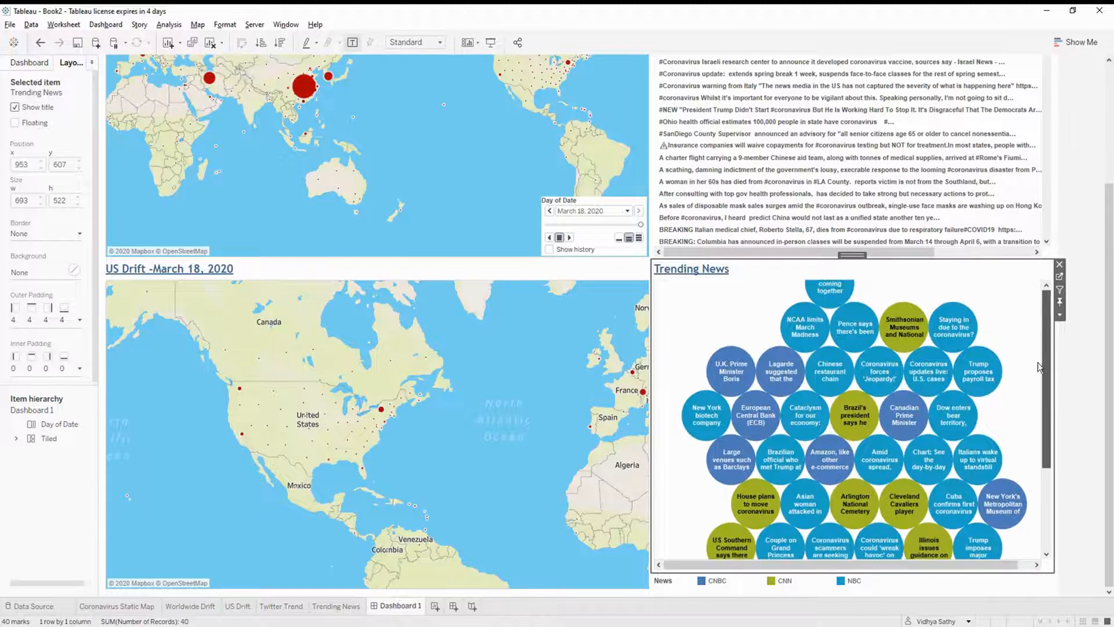
mouse_move(832, 313)
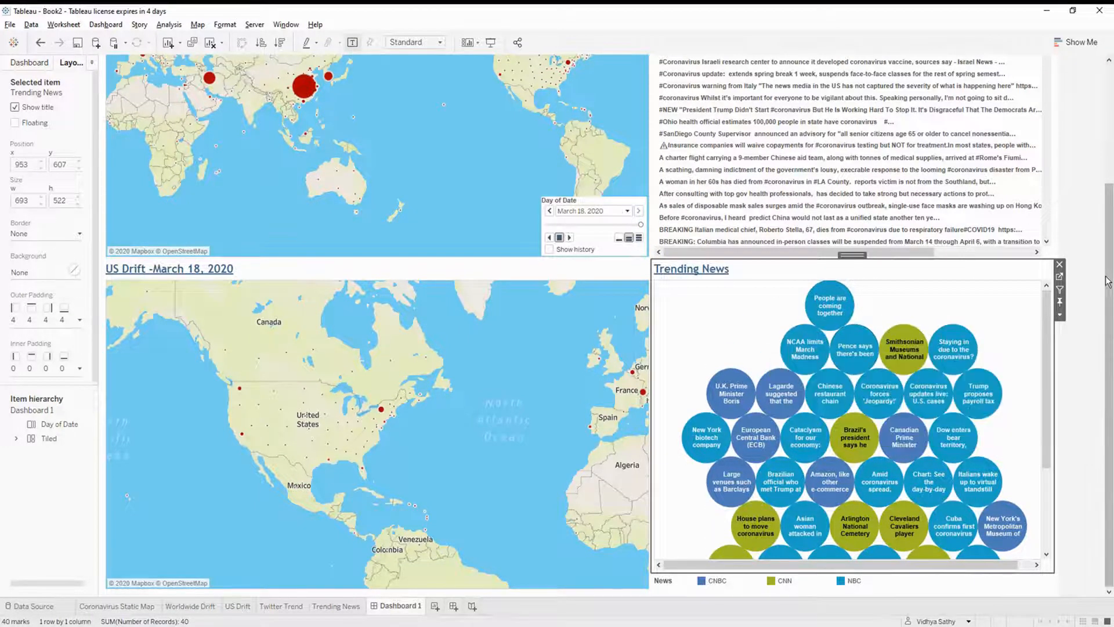
left_click_drag(1107, 281, 1105, 109)
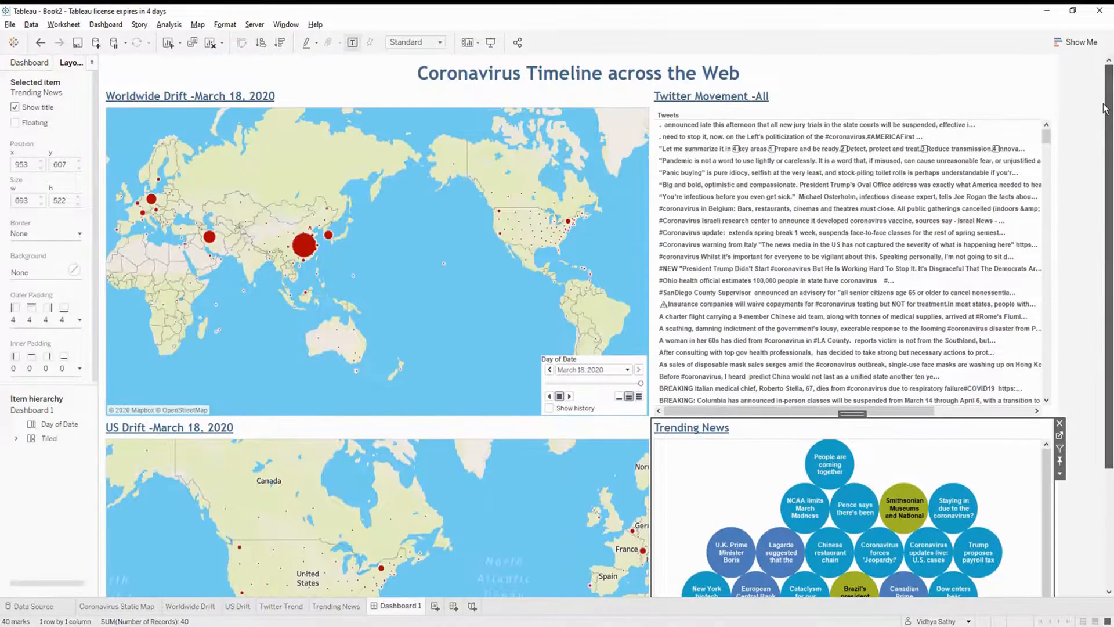
- Show the dashboard in presentation mode and play the Day of Date animation forward, inspecting country details on the Worldwide Drift map
left_click(491, 44)
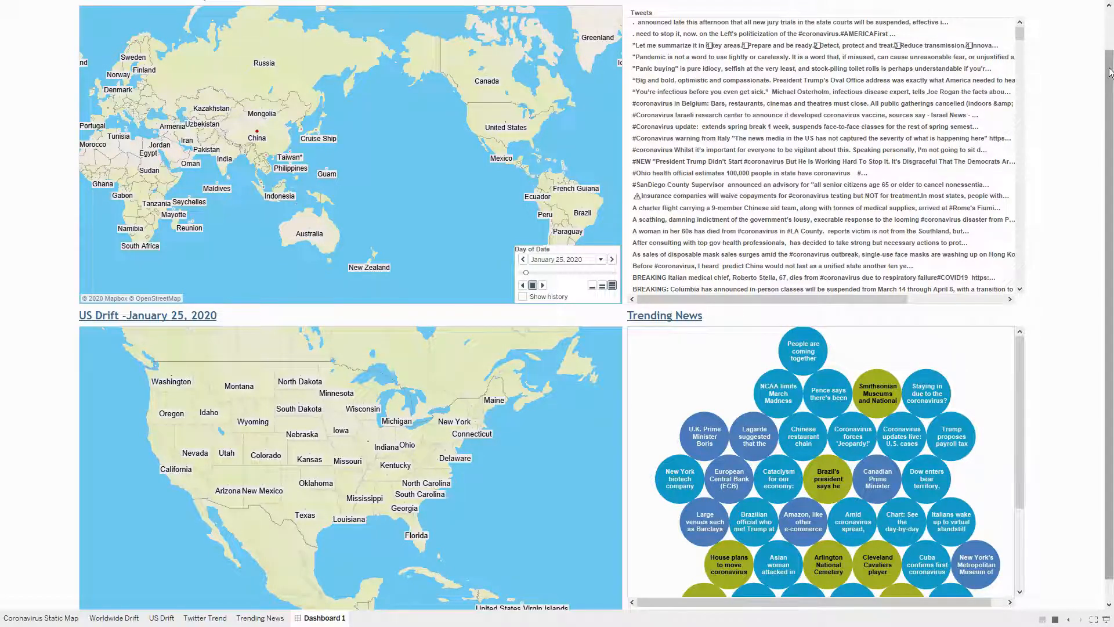
mouse_move(1110, 72)
left_mouse_down()
mouse_move(1110, 29)
mouse_move(1101, 74)
left_mouse_up()
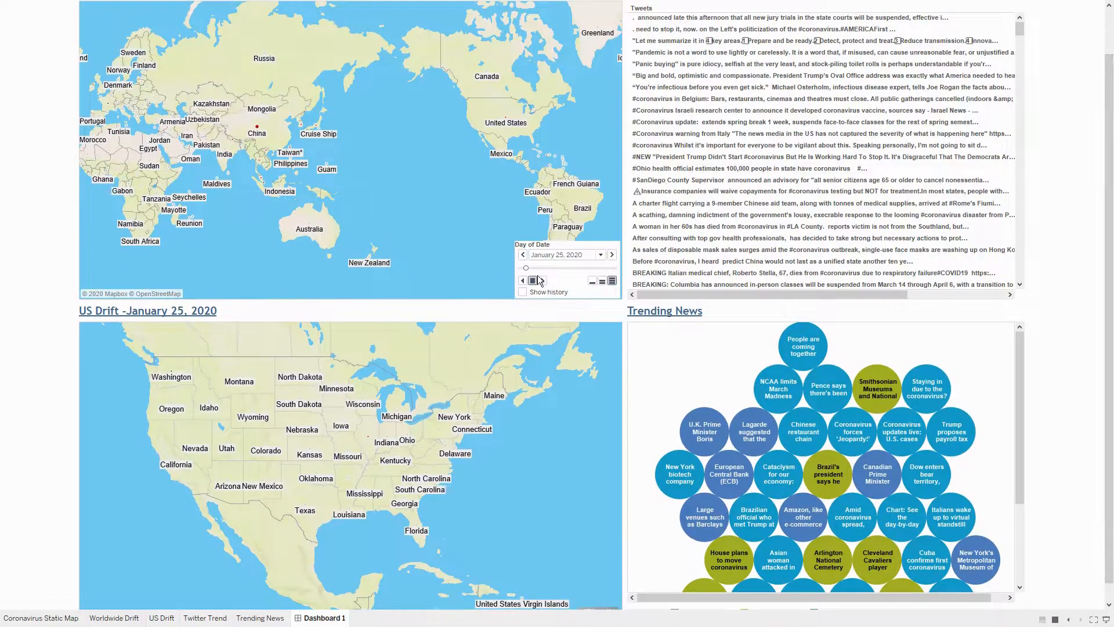
left_click(543, 280)
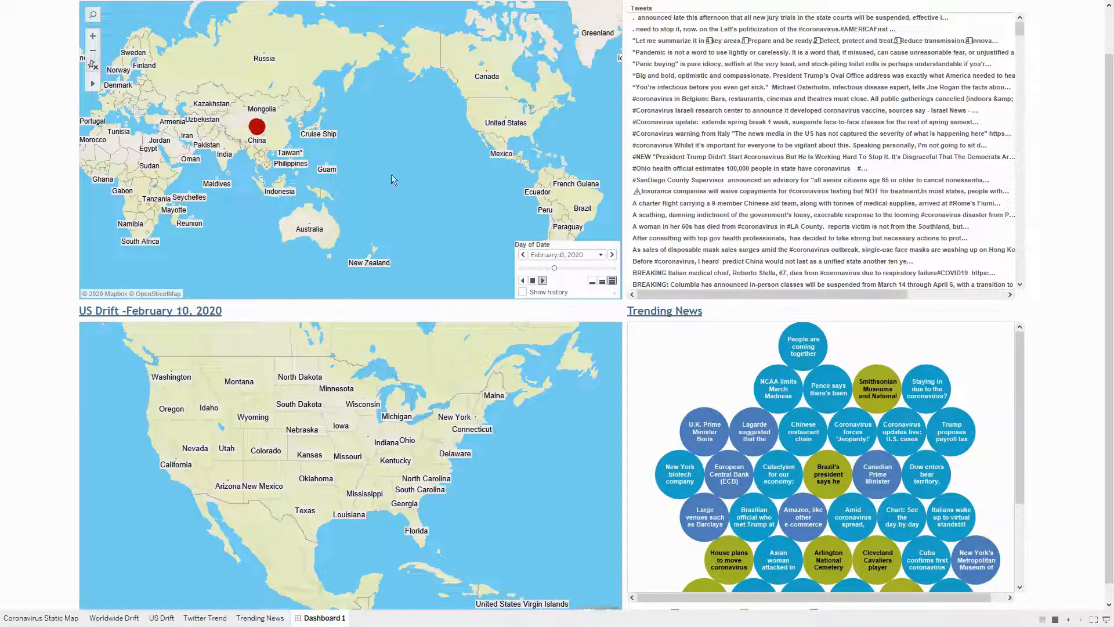
mouse_move(258, 150)
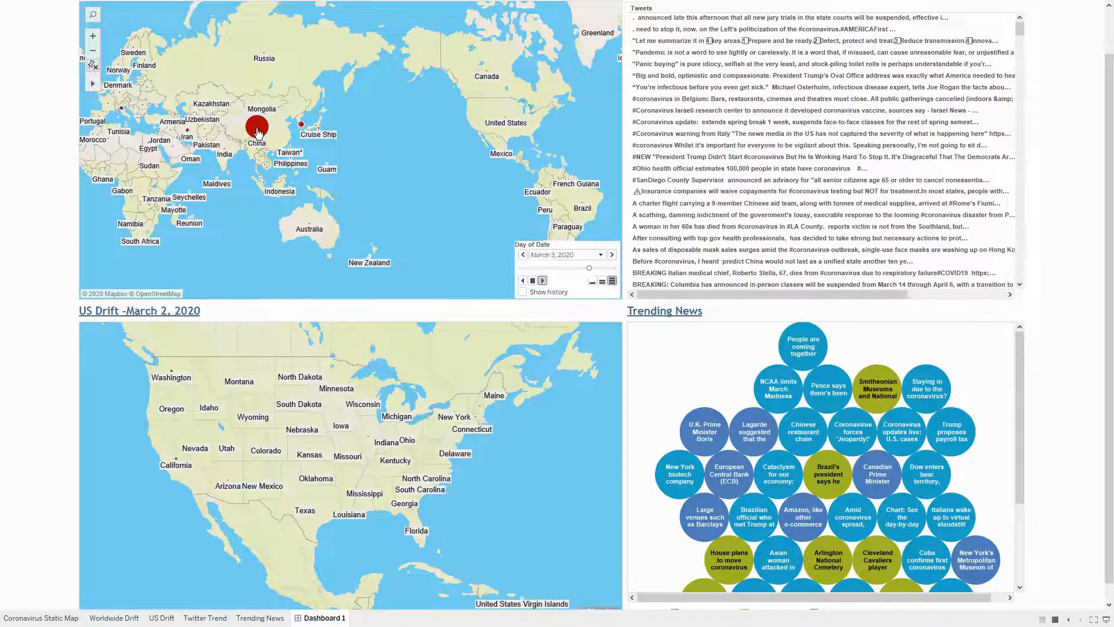
mouse_move(271, 125)
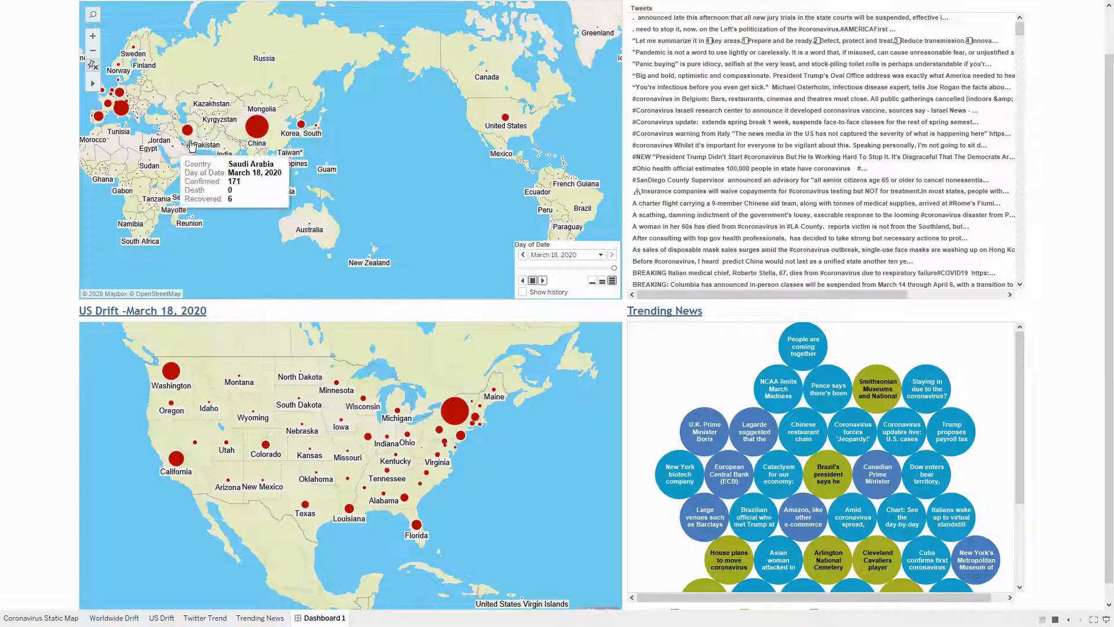
mouse_move(127, 116)
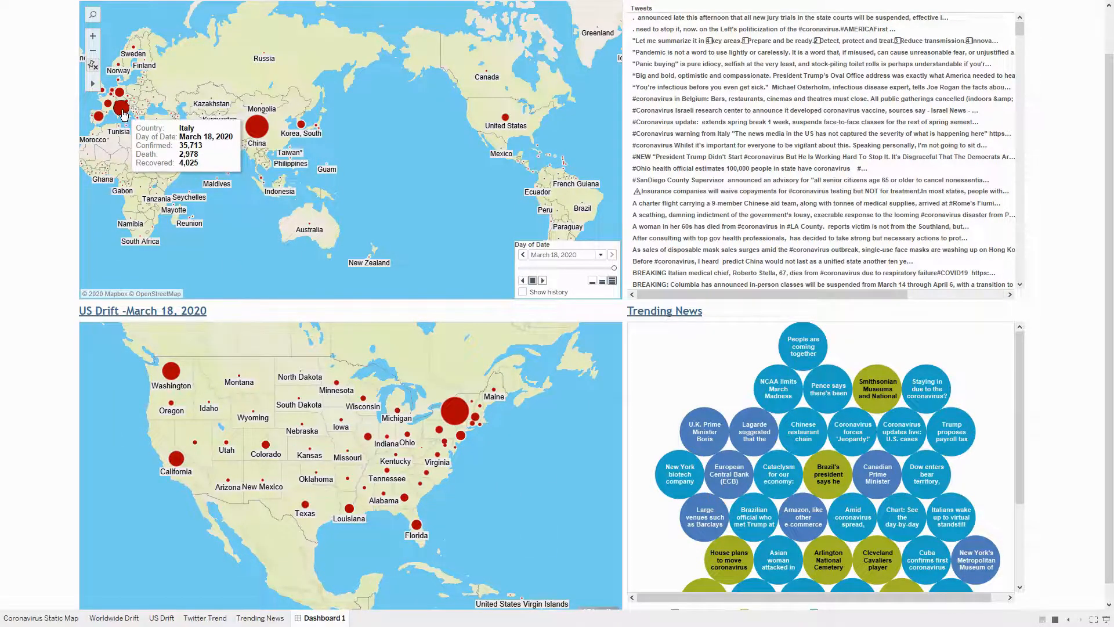